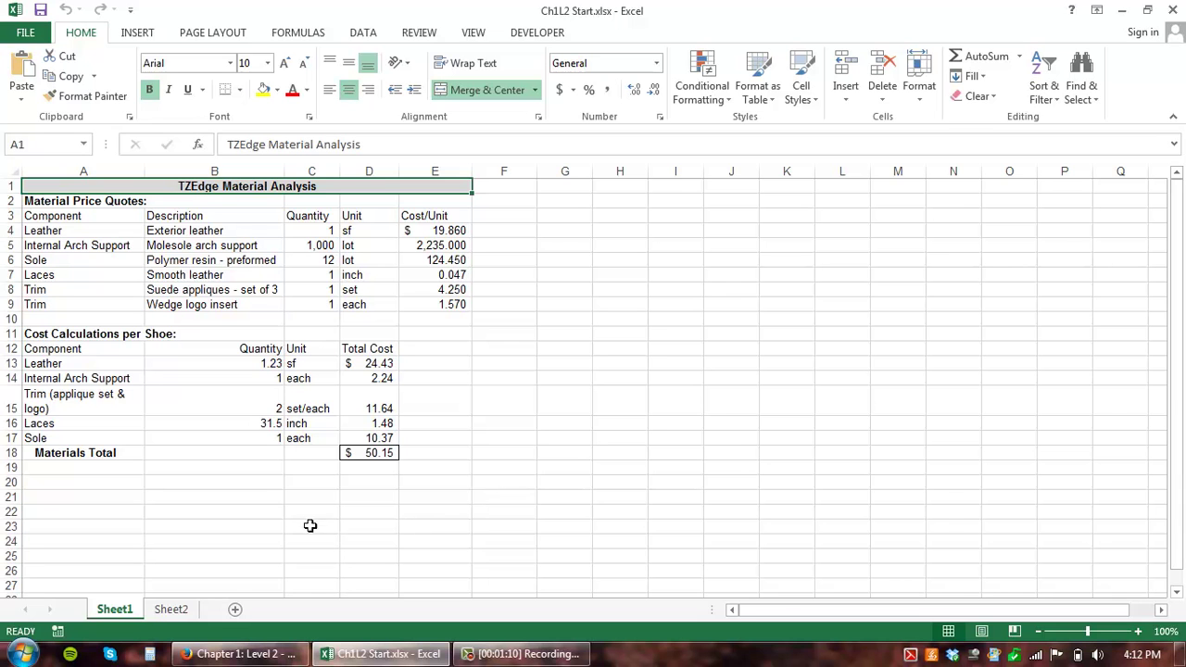
Step: Look over Sheet2's three-option cost table, then return to Sheet1
click(174, 610)
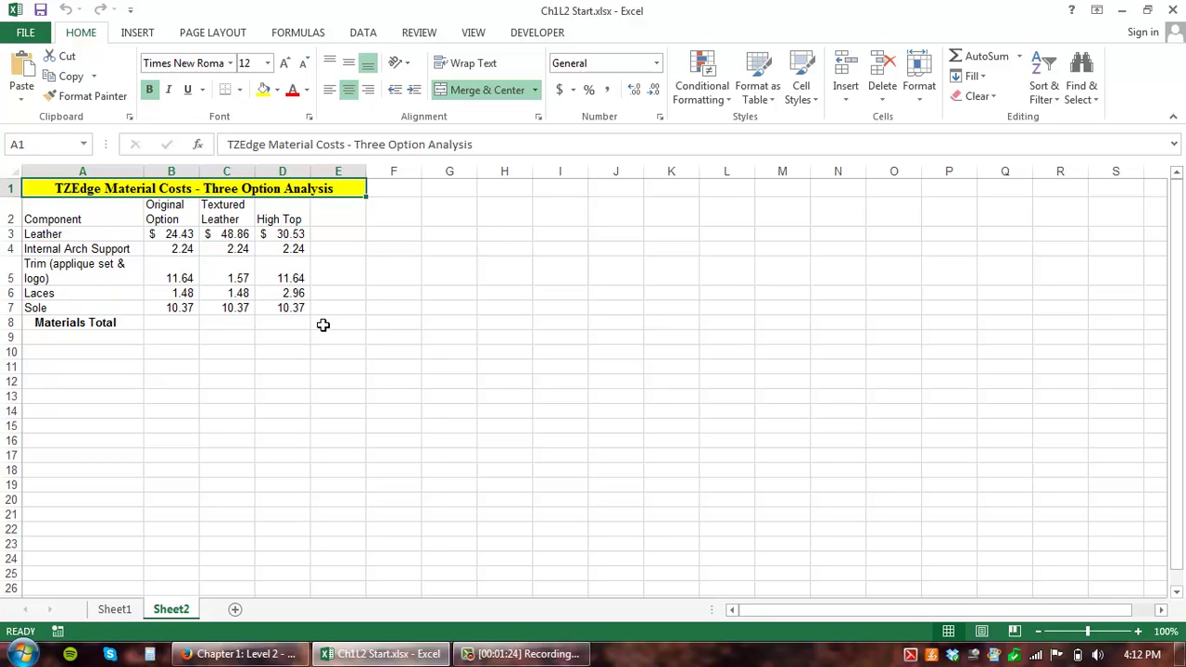
click(134, 613)
click(115, 610)
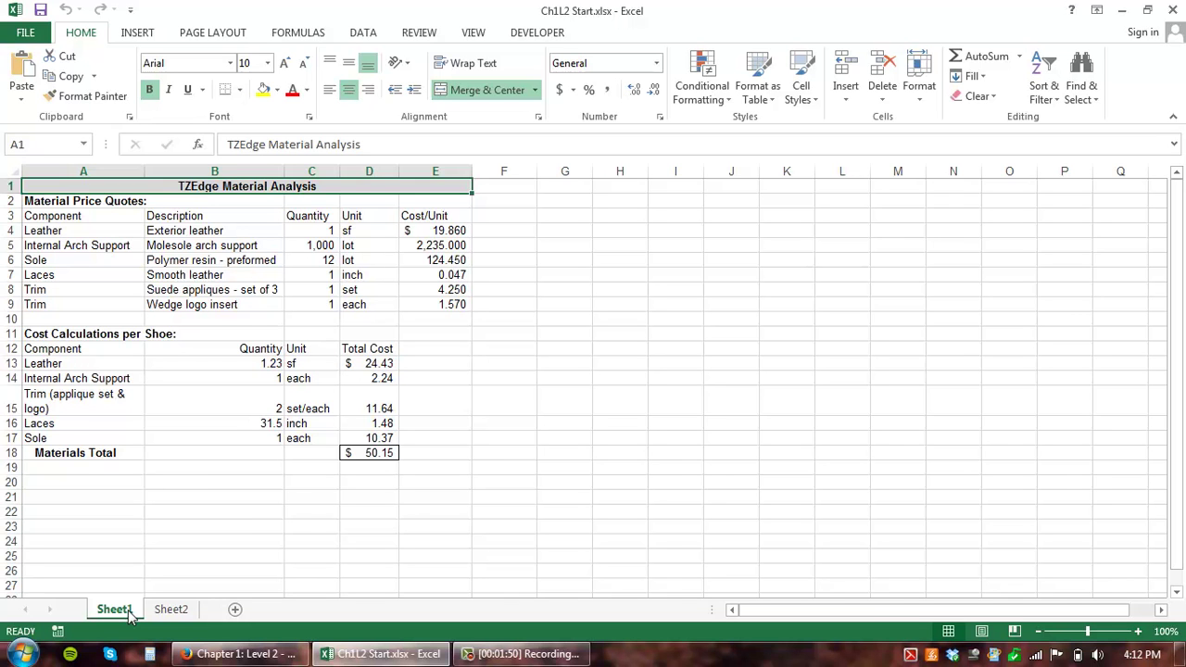
right_click(131, 616)
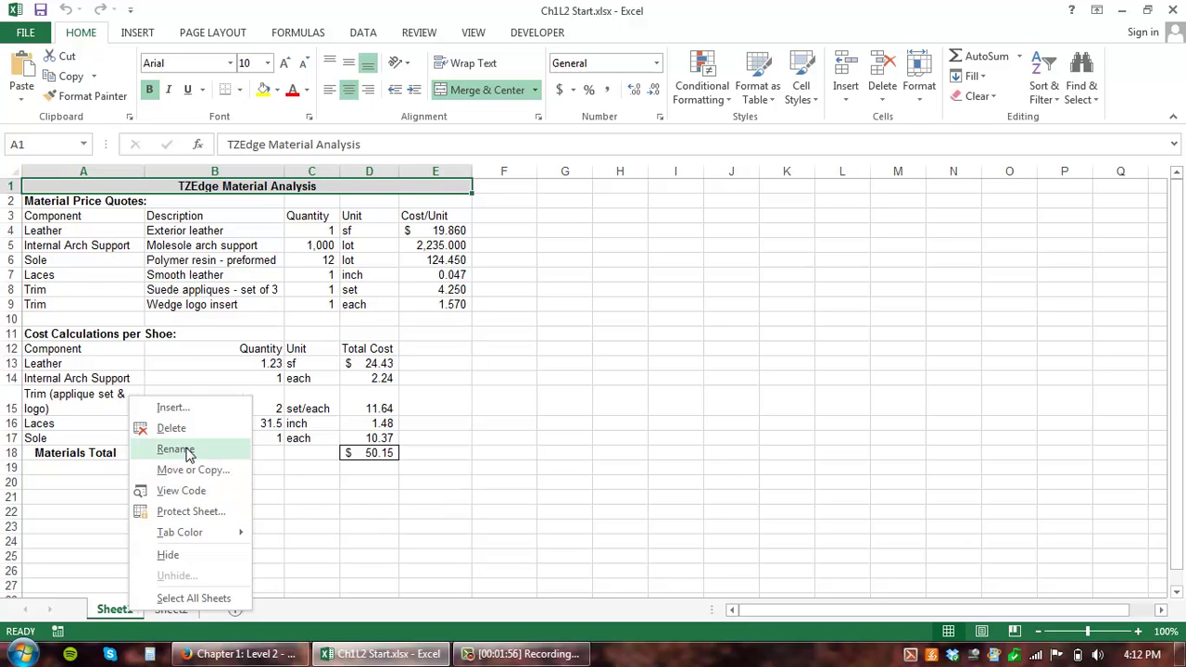
click(117, 543)
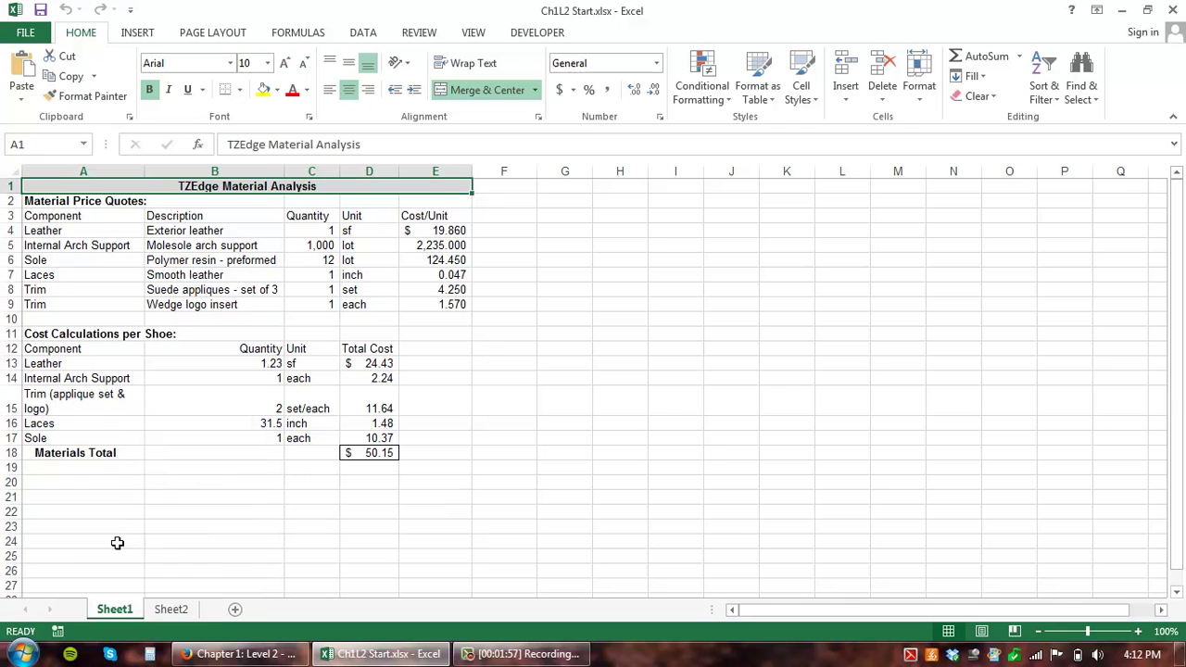
Step: Rename the Sheet1 tab to 'Original'
double_click(116, 617)
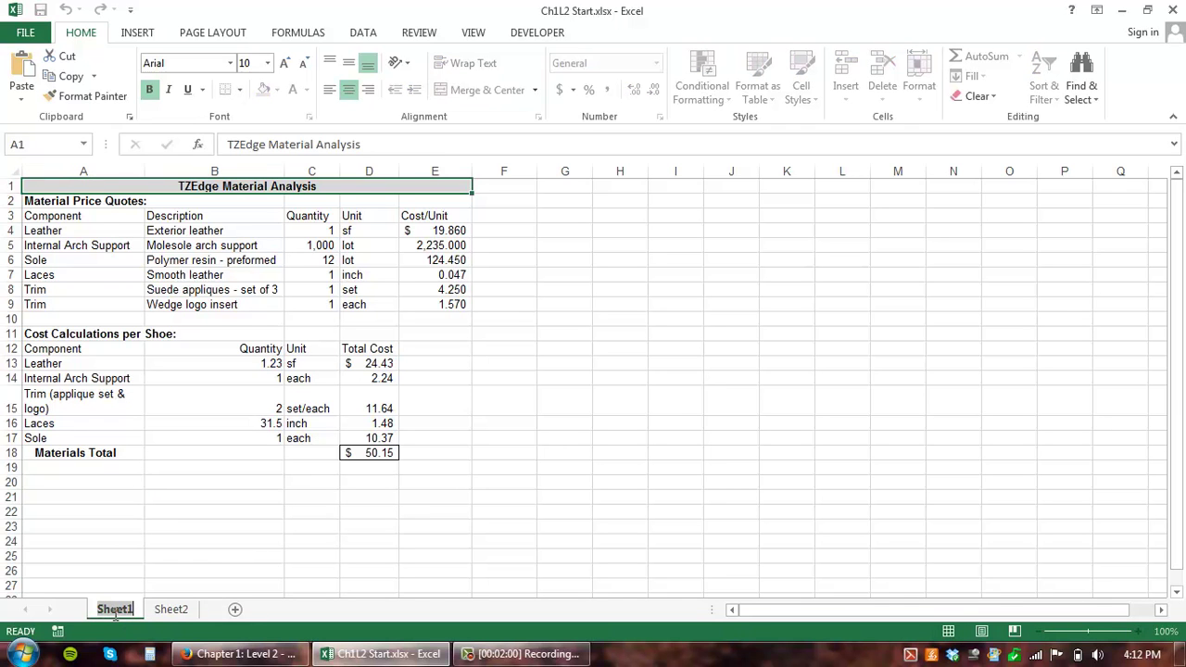
text(Rename)
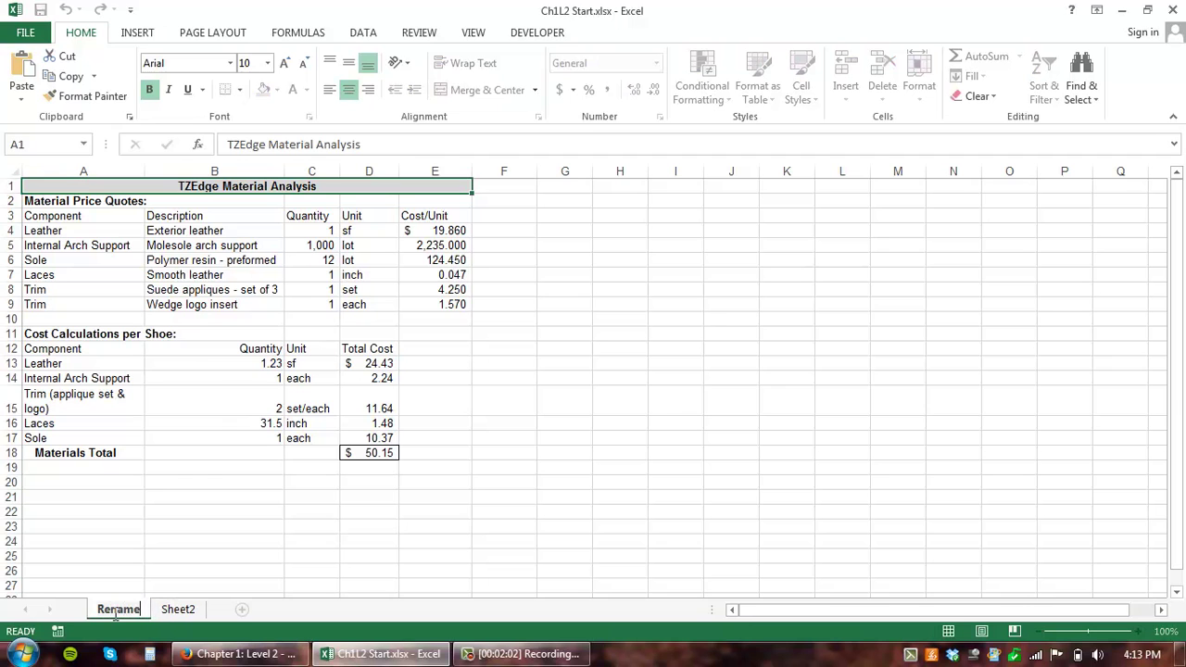
key(Return)
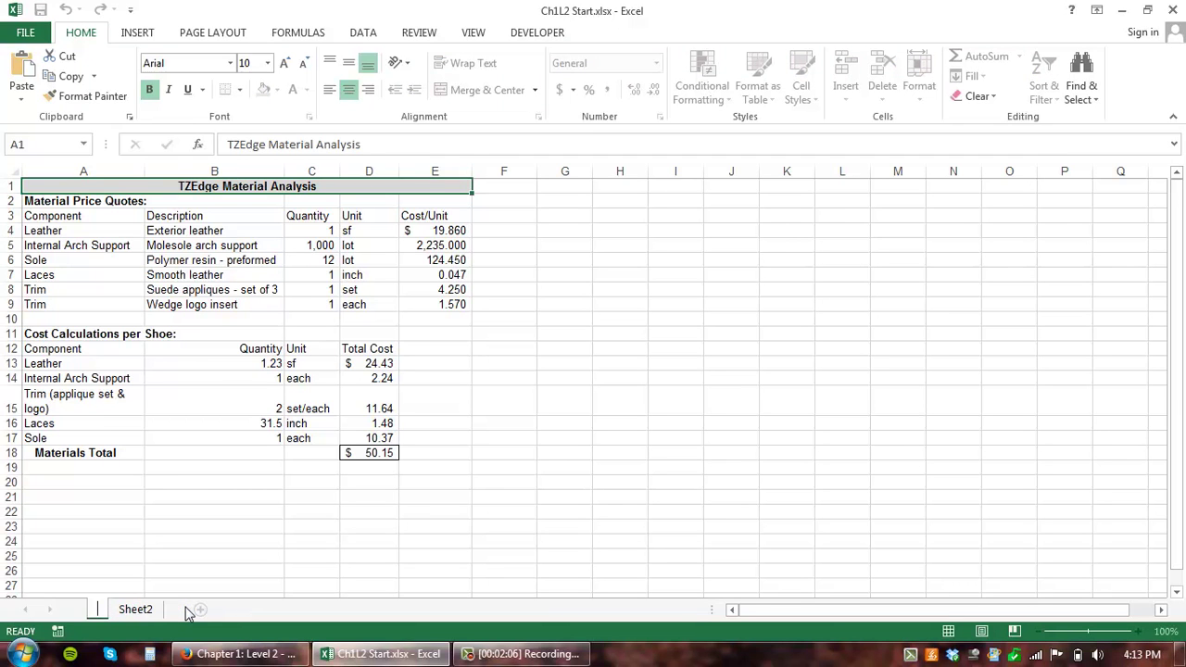
text(Original)
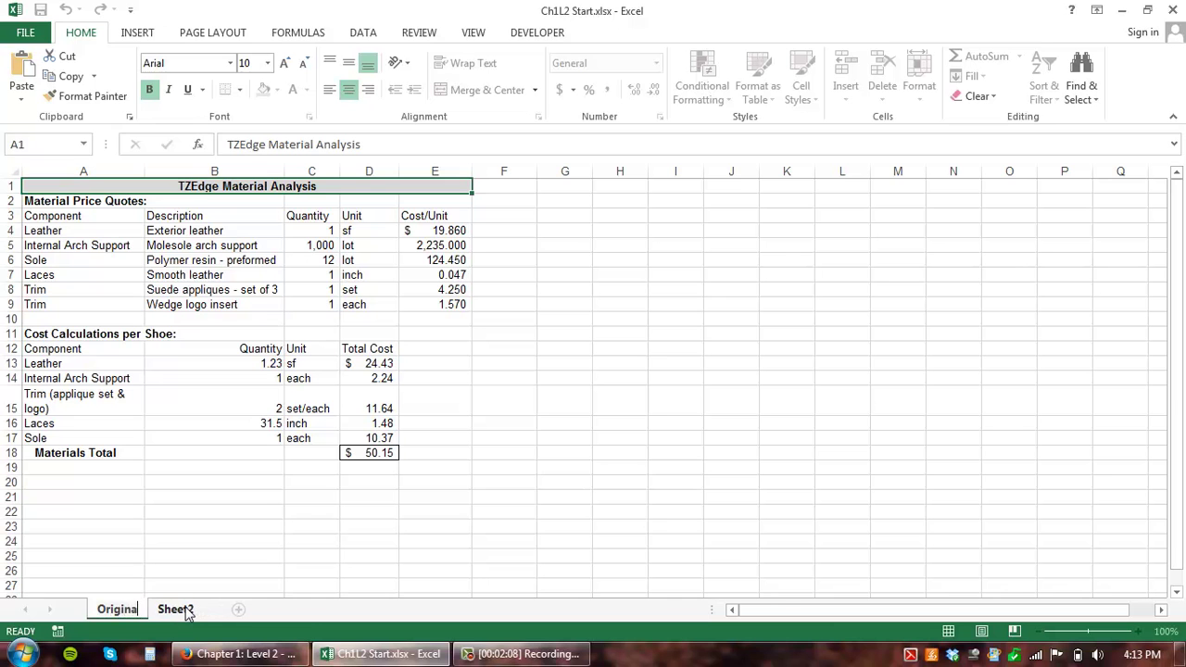
key(Return)
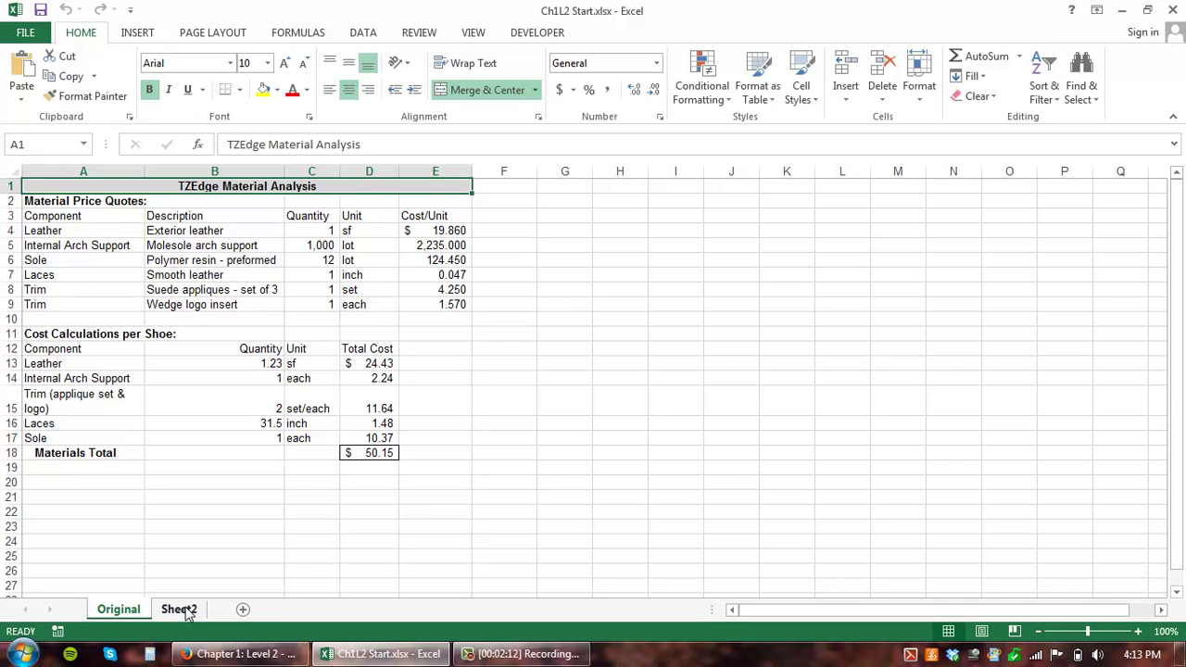
Step: Rename the Sheet2 tab to 'Options'
click(181, 609)
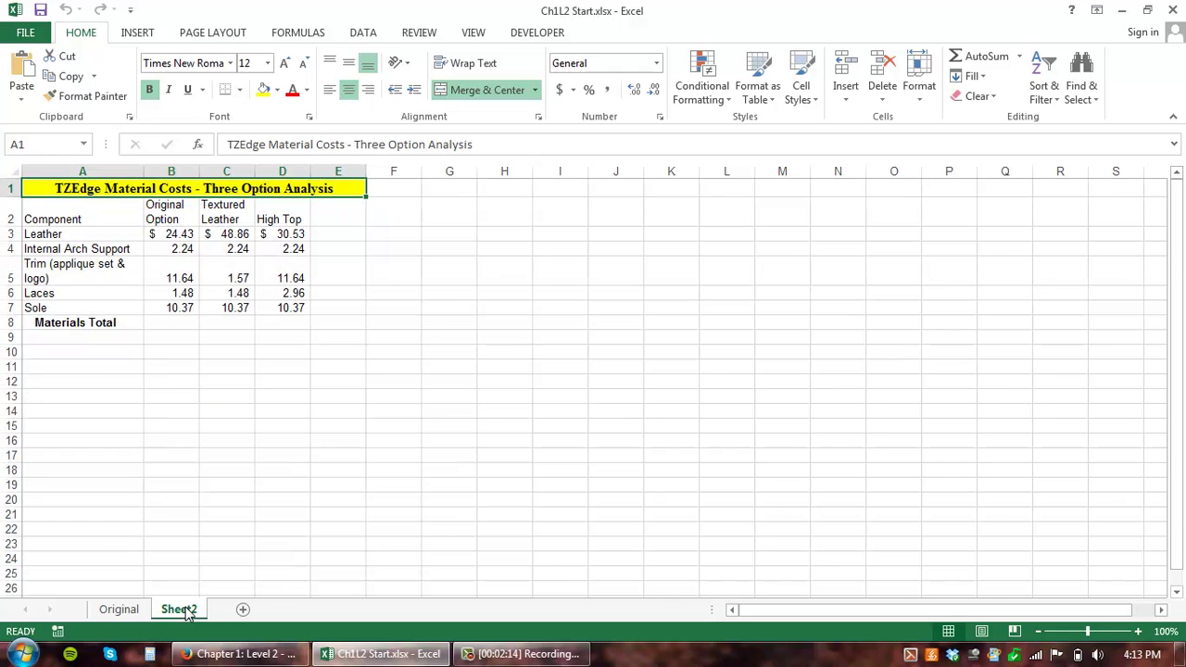
double_click(184, 609)
text(Options)
key(Return)
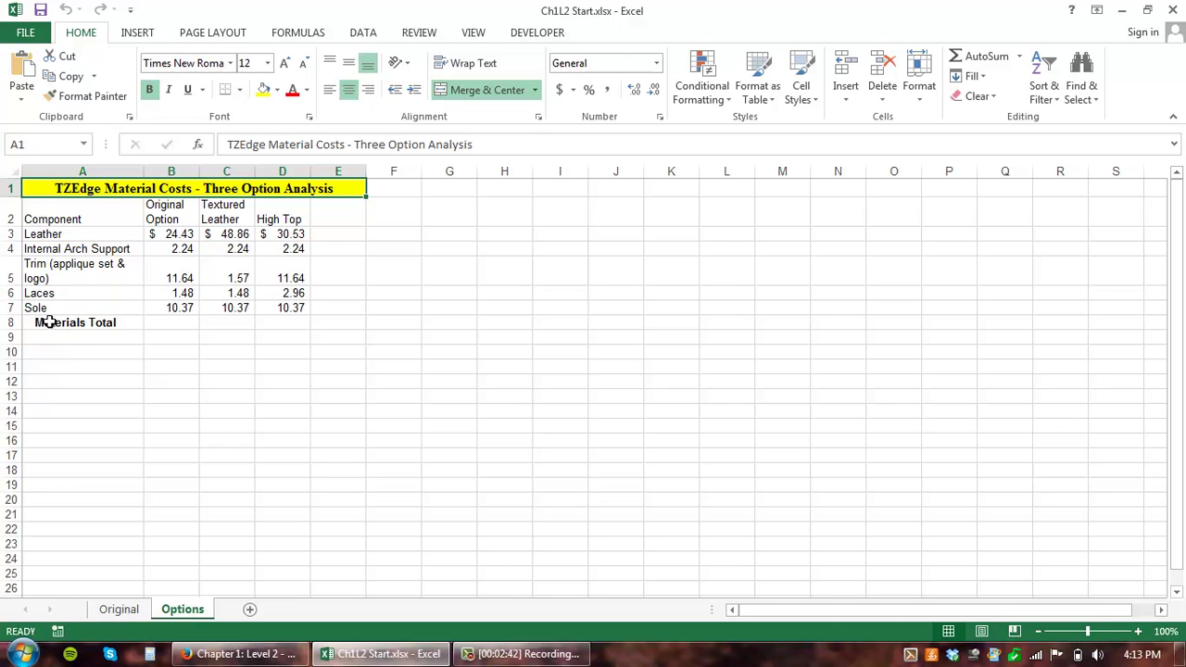
click(12, 321)
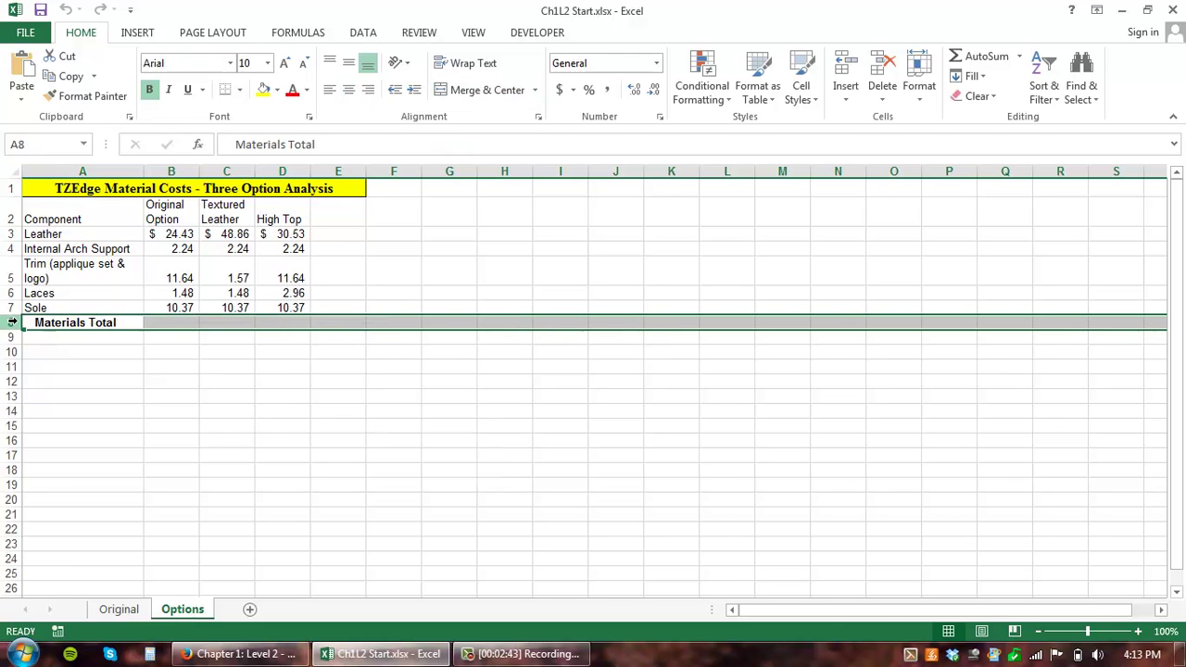
click(165, 321)
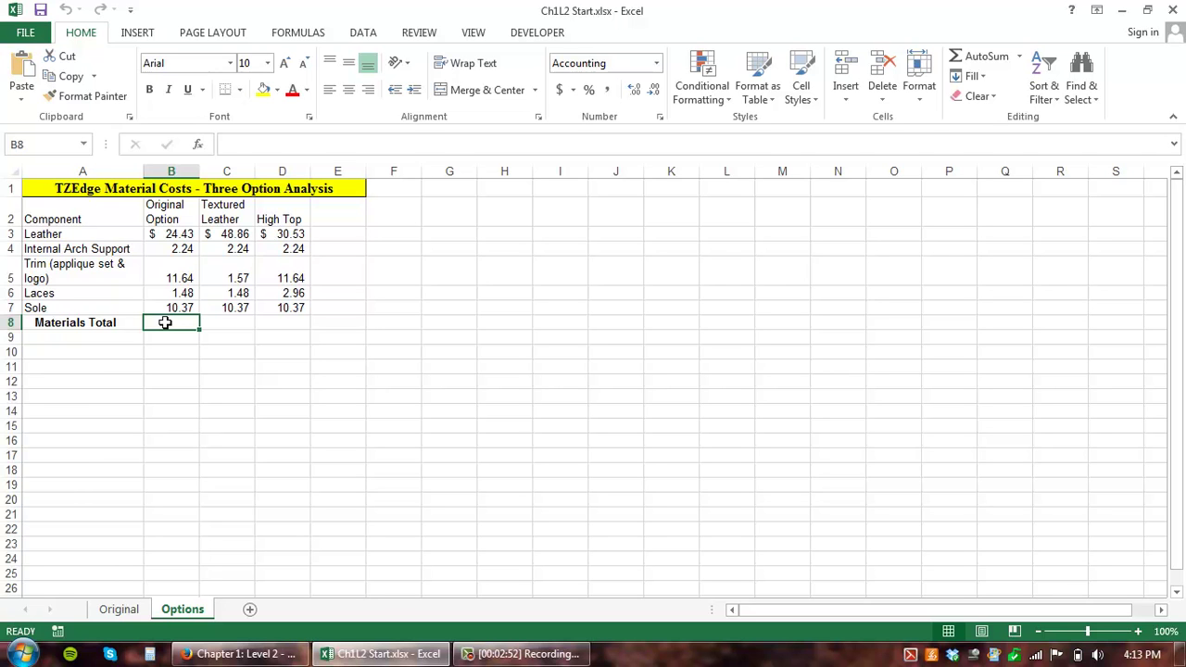
text(=)
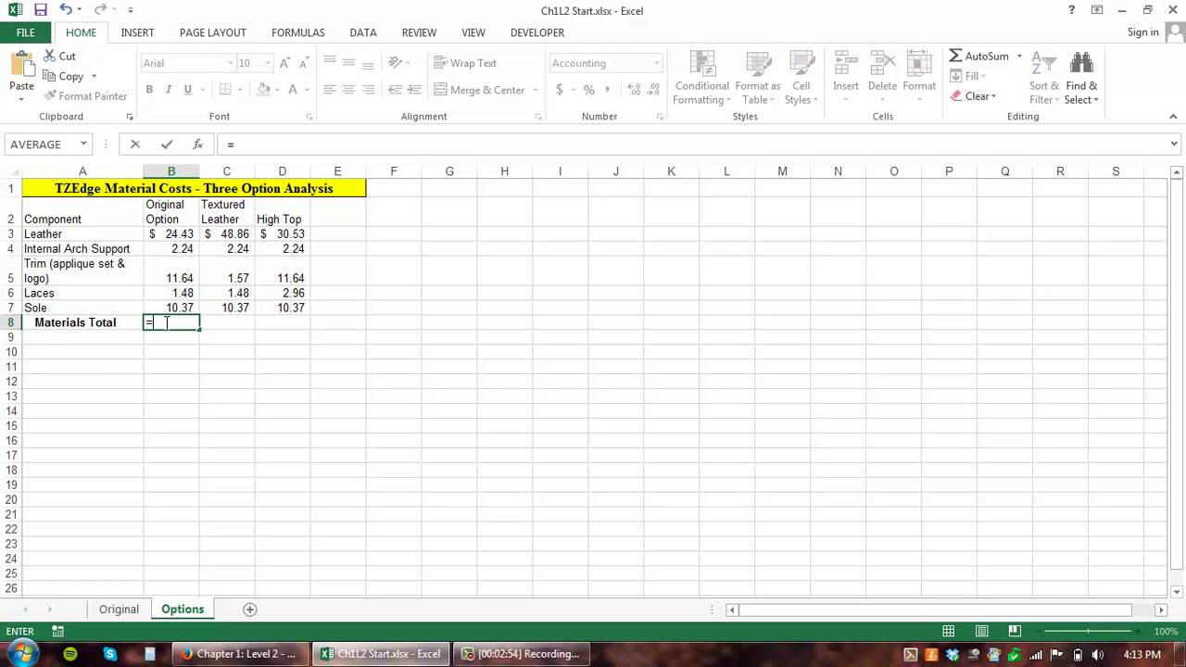
click(176, 232)
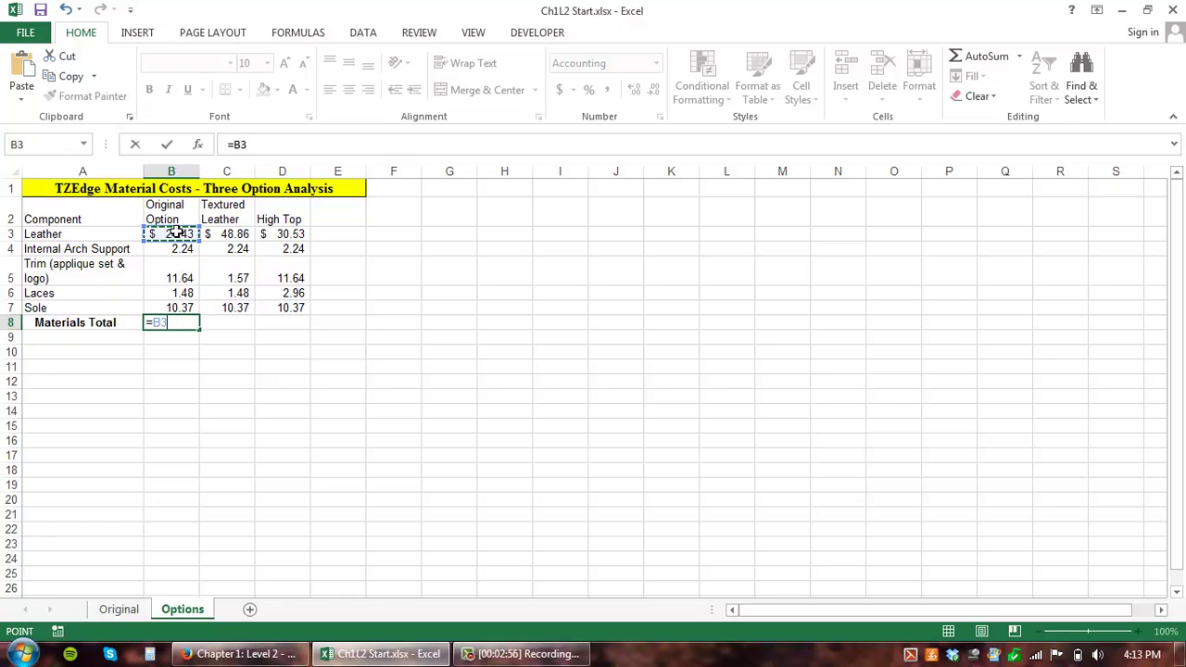
text(+)
click(178, 249)
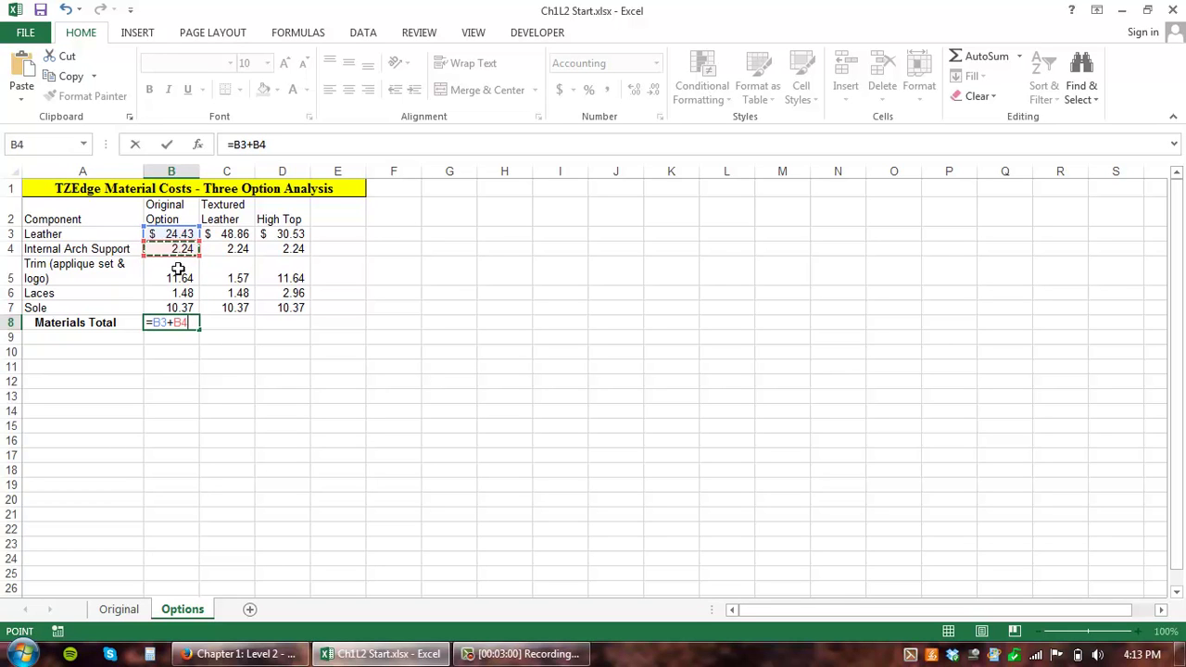
key(Escape)
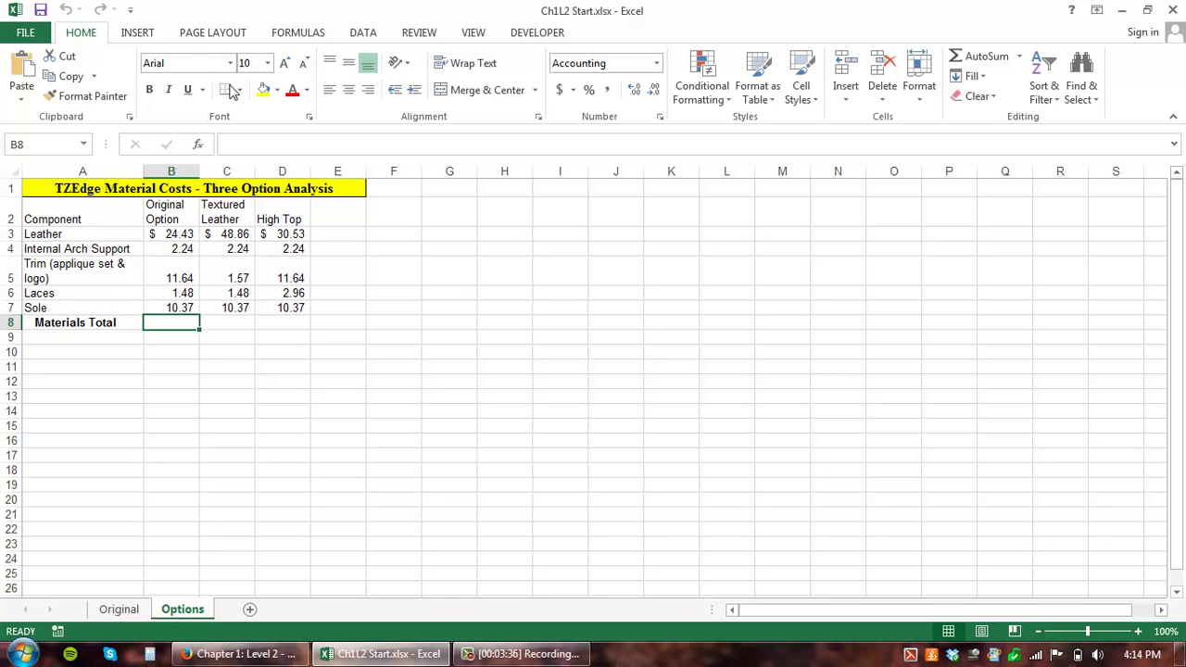
click(299, 35)
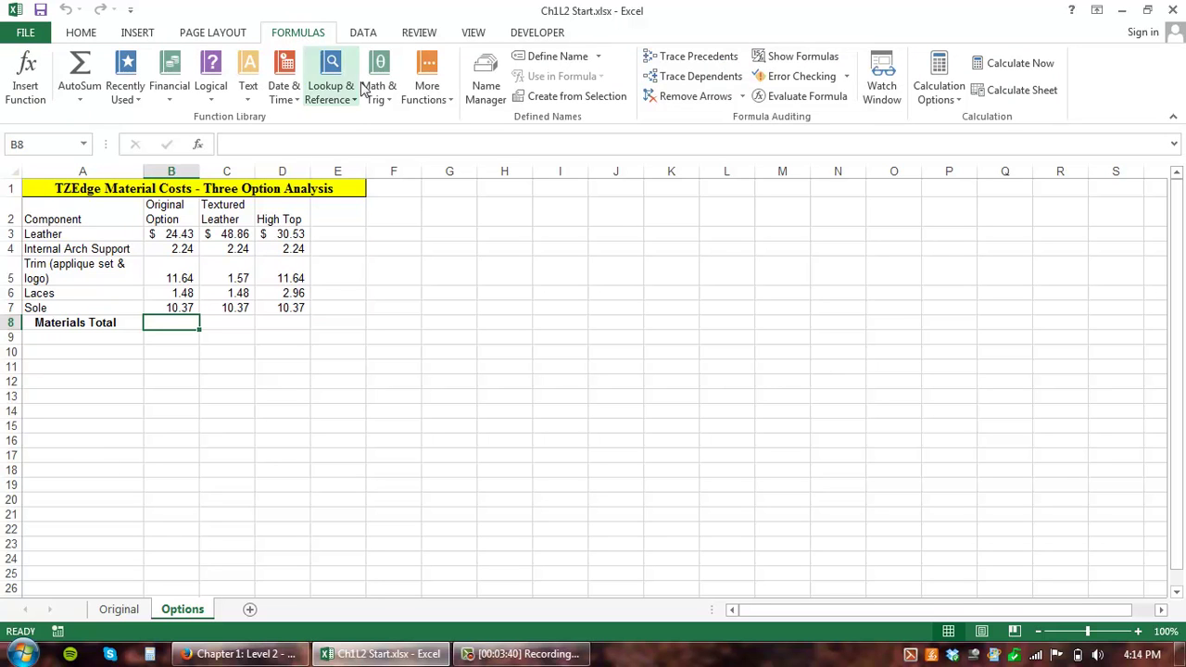
click(389, 101)
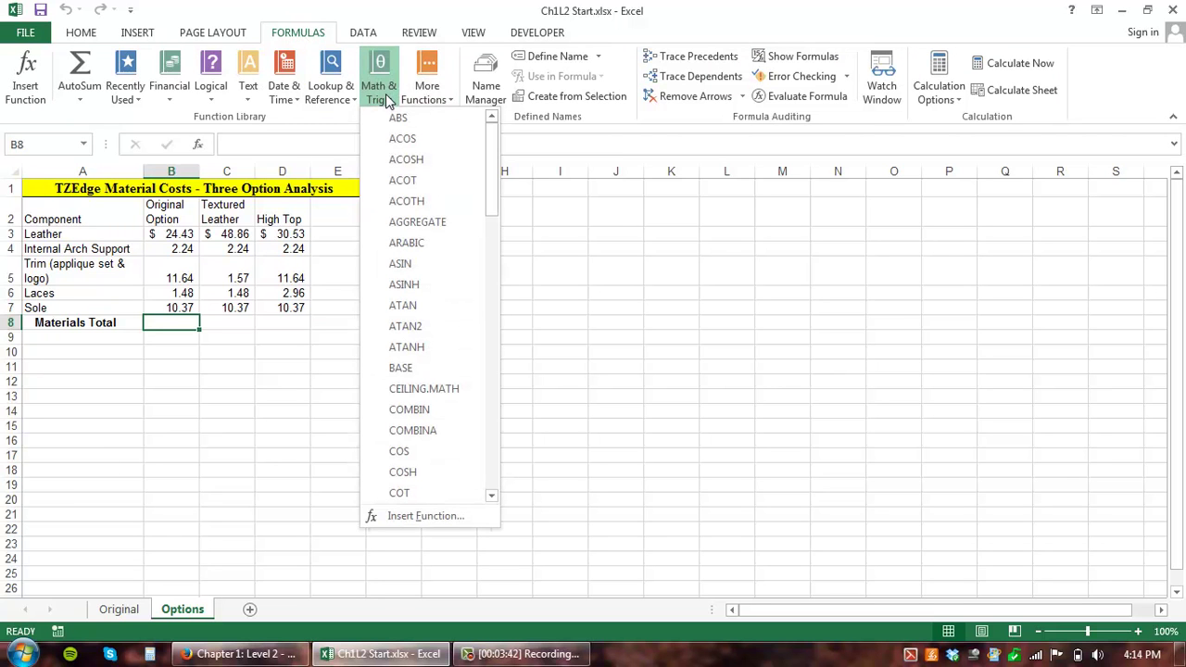
click(326, 100)
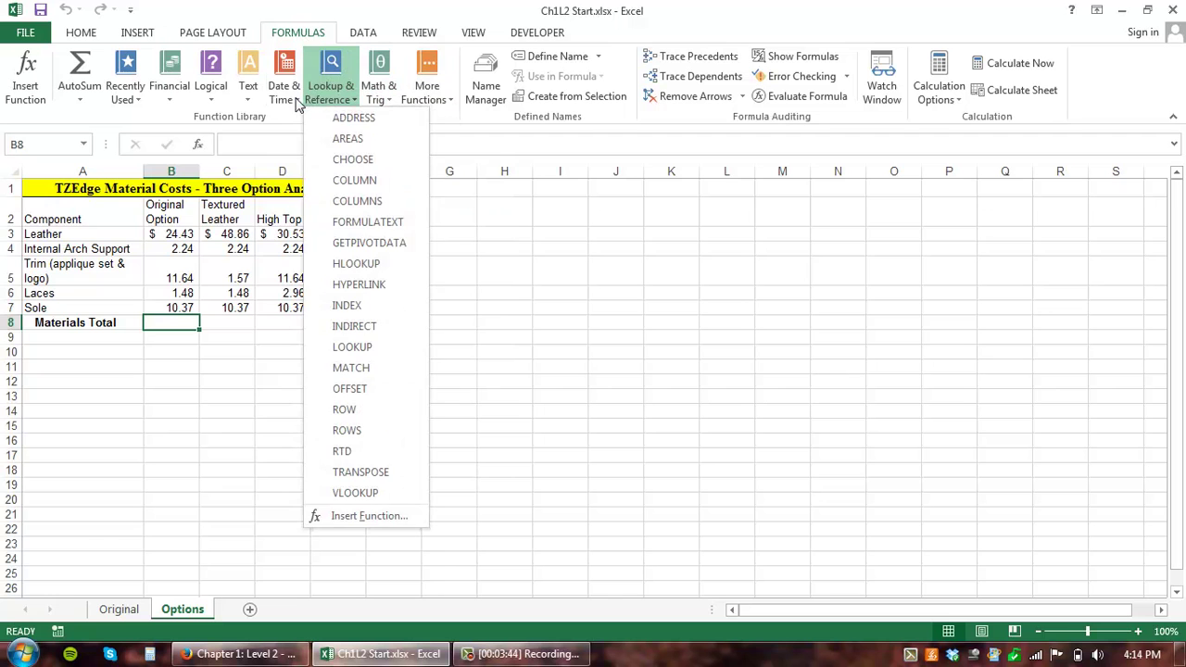
click(294, 100)
click(248, 92)
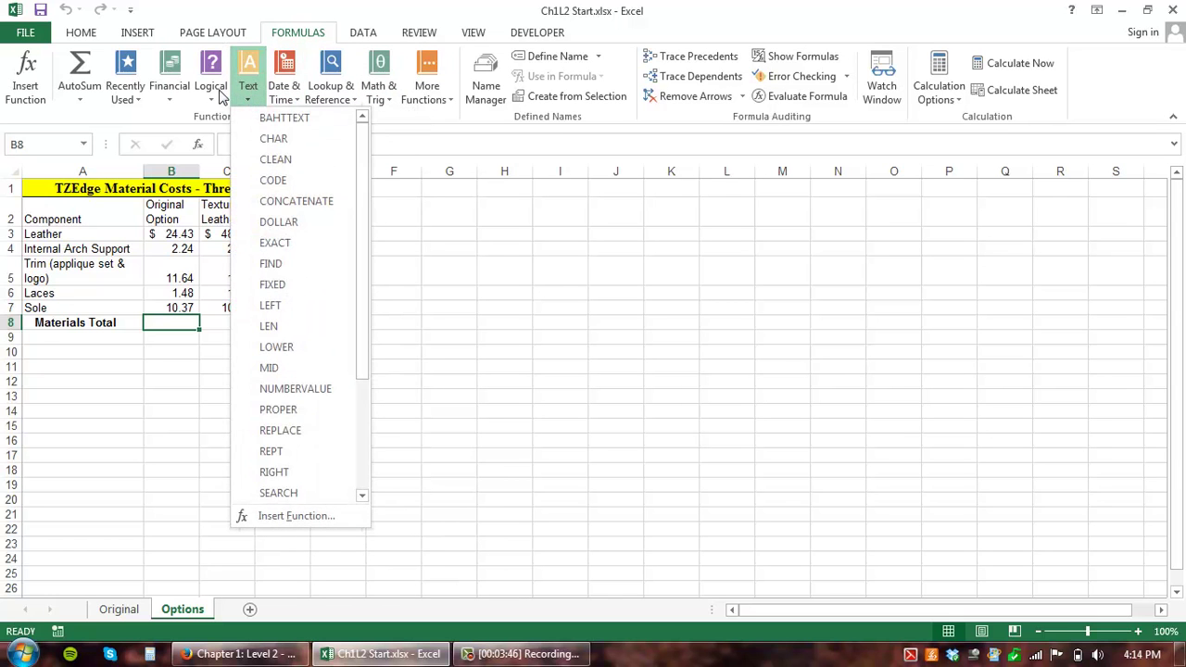
click(213, 93)
click(82, 34)
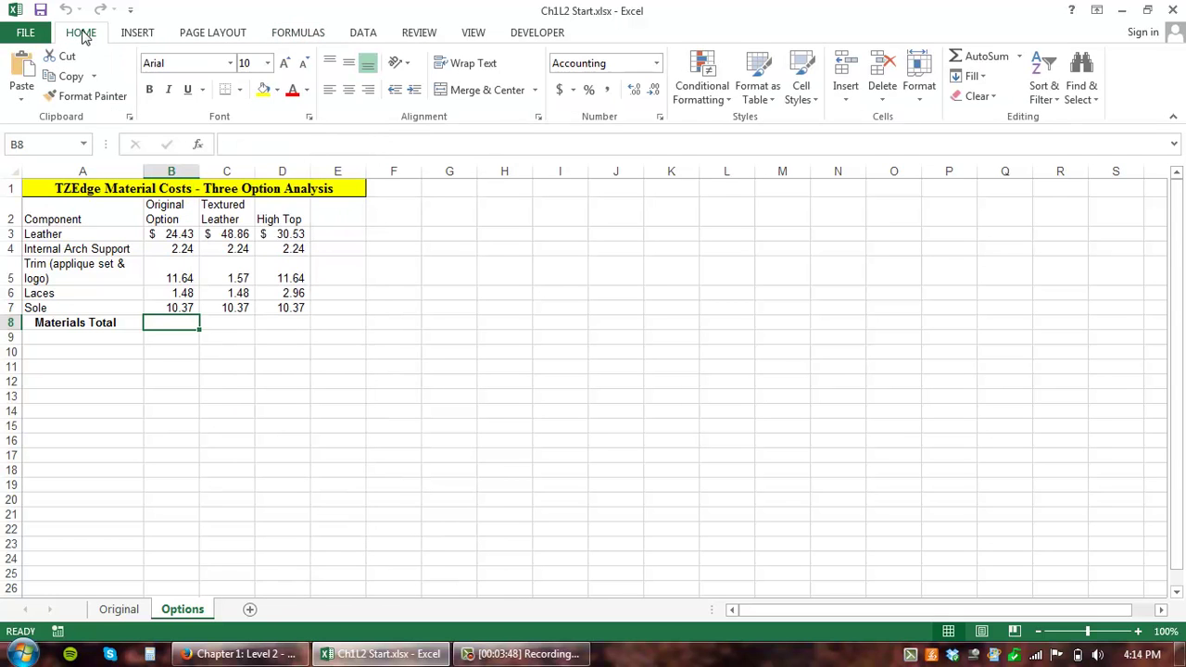
click(198, 145)
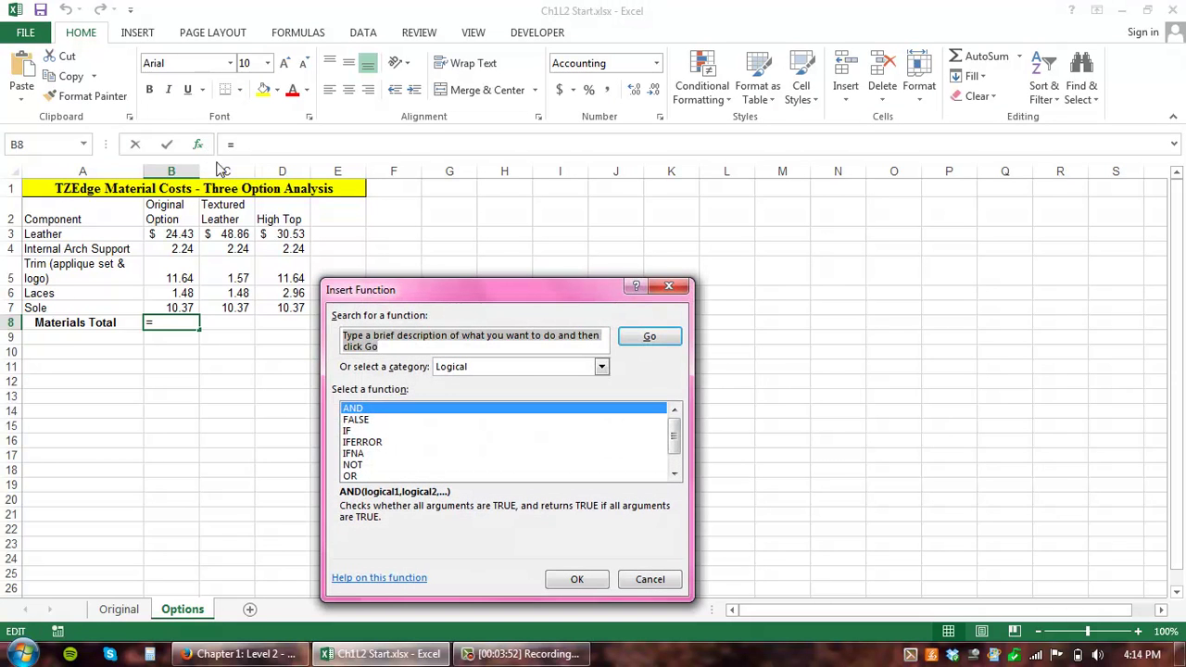
click(601, 366)
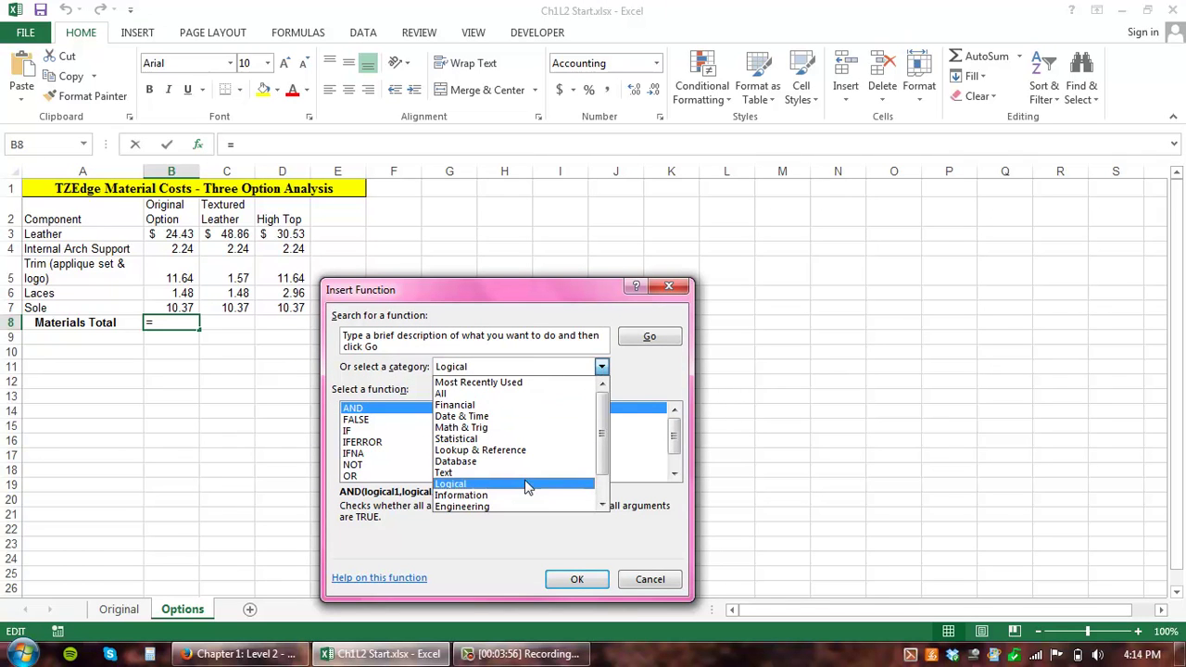
click(505, 428)
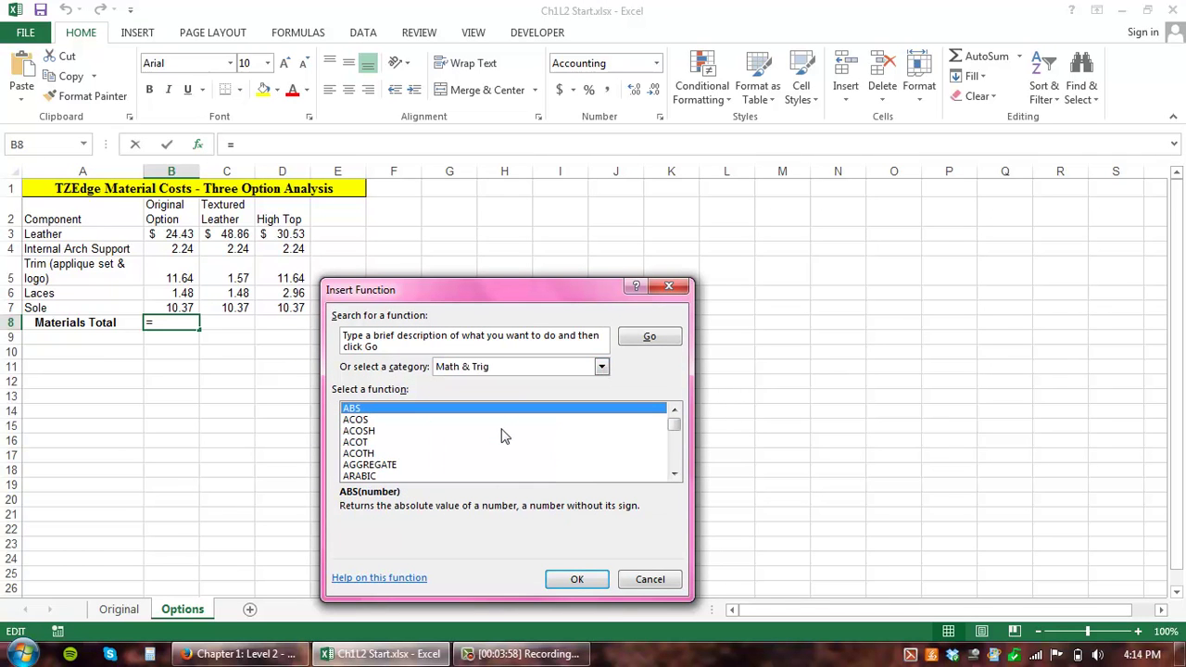
click(486, 346)
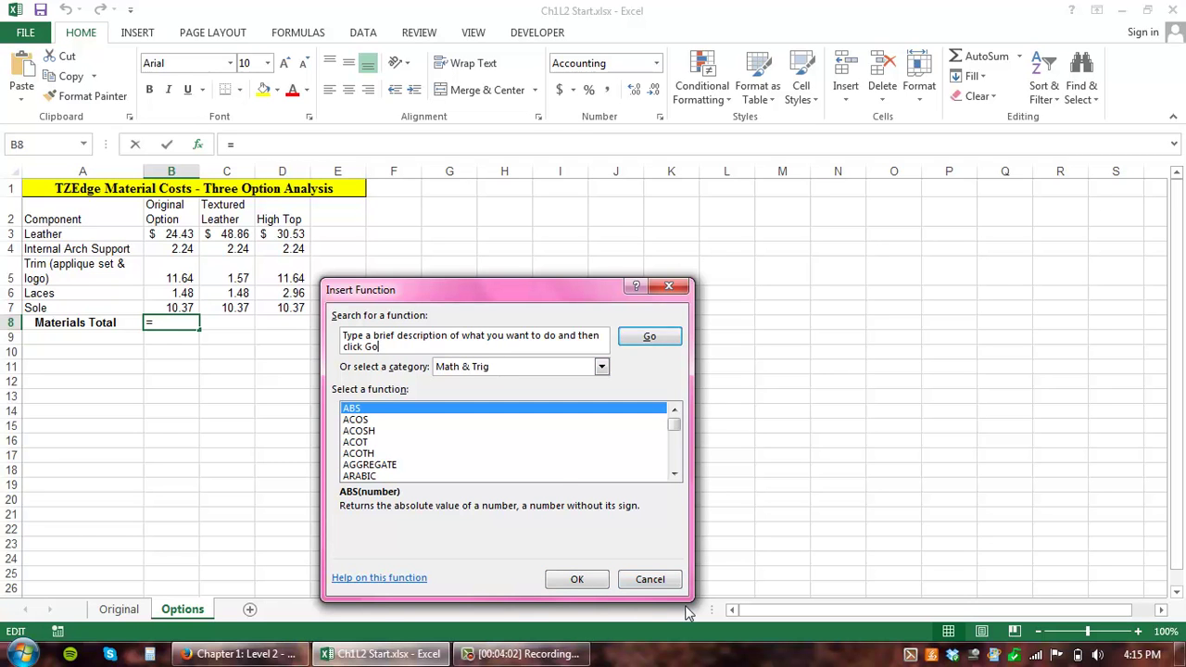
click(666, 580)
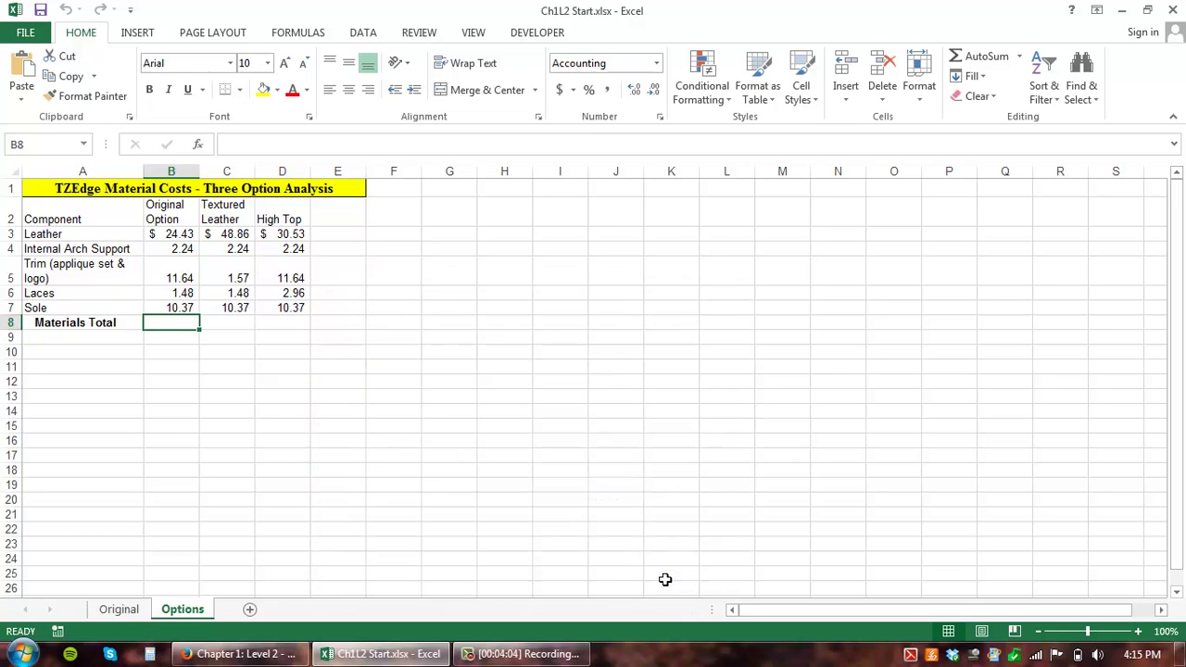
Step: Start B8's Materials Total with =SUM( picked from the autocomplete suggestions
text(=)
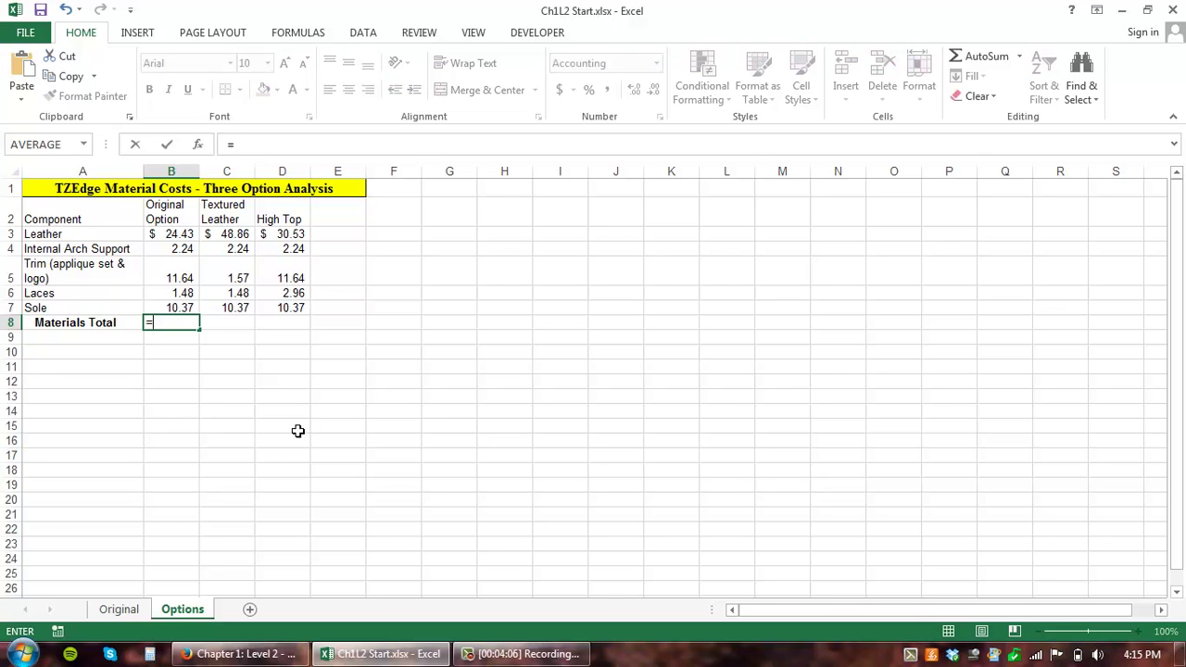
text(sum)
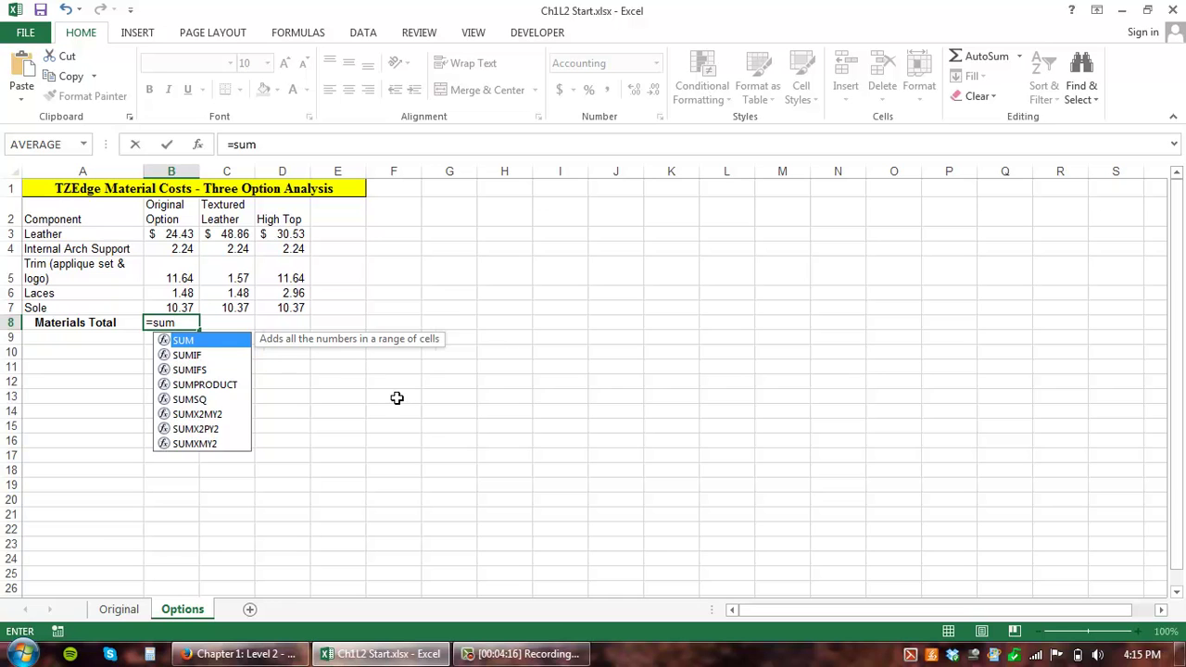
key(Down)
key(Down)
key(Down)
key(Up)
key(Up)
key(Up)
key(Tab)
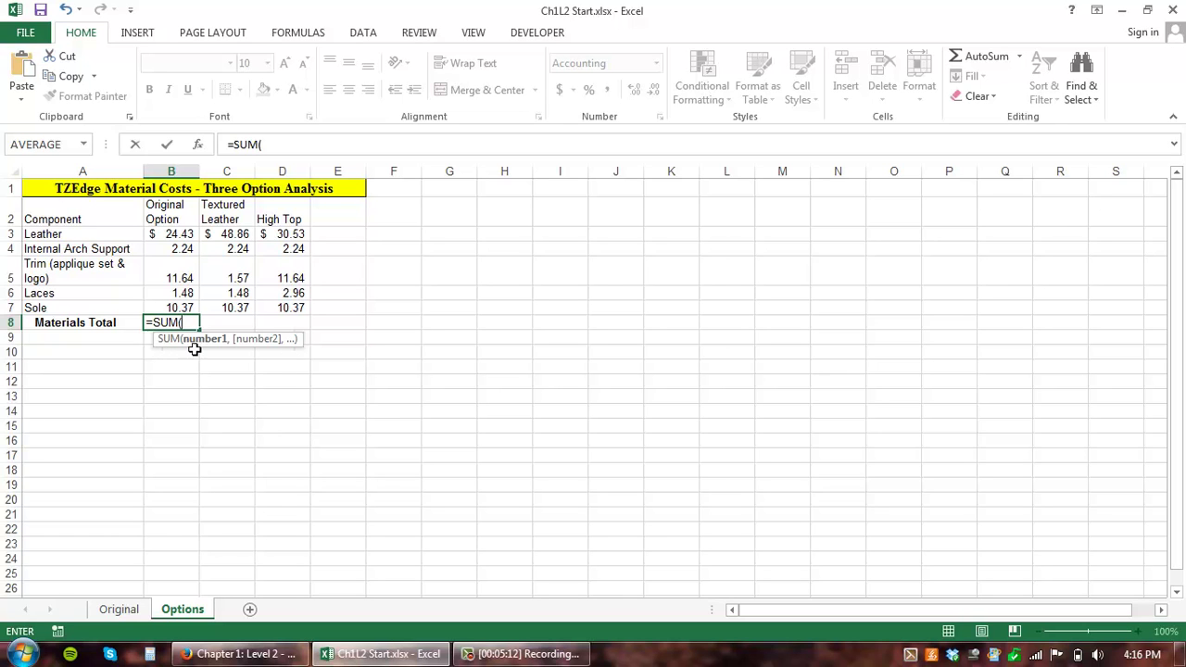
Step: Complete B8 as =SUM(B3:B7) over the Original Option costs
click(181, 234)
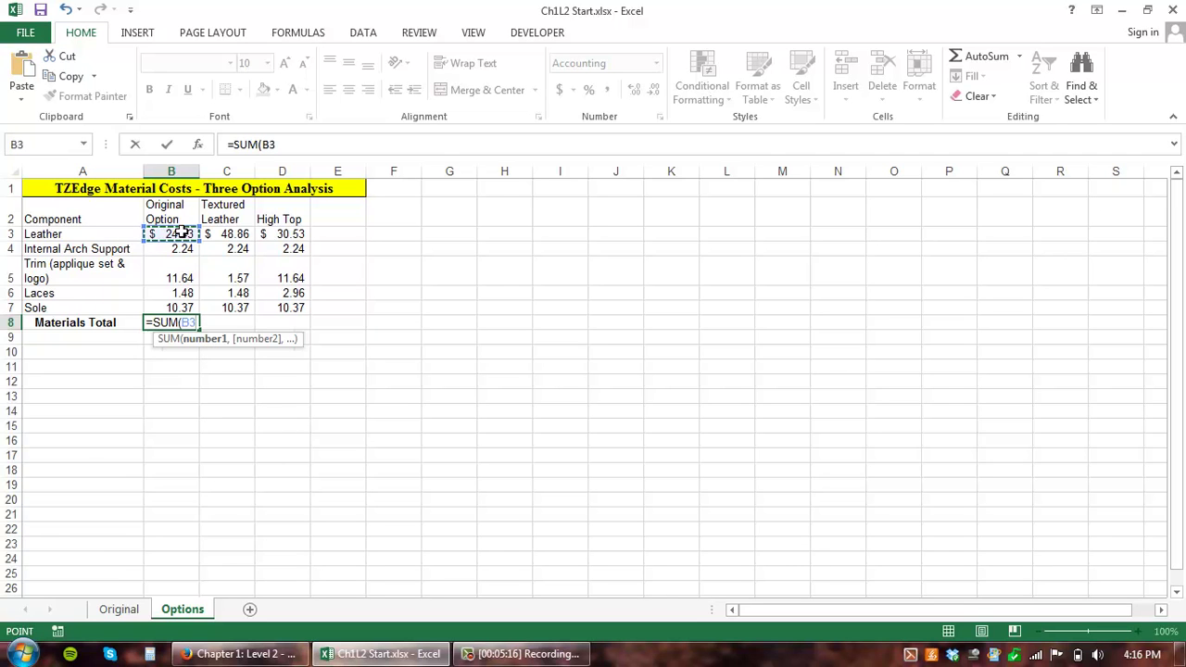
text(,)
click(181, 252)
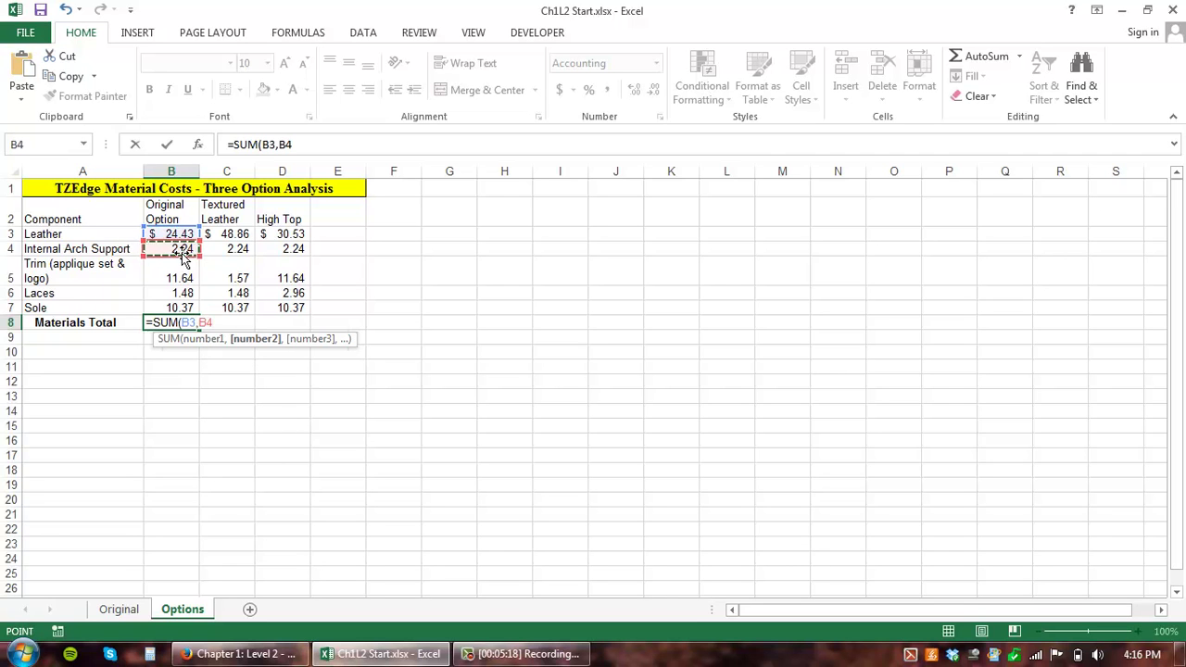
key(BackSpace)
key(BackSpace)
key(BackSpace)
key(BackSpace)
key(BackSpace)
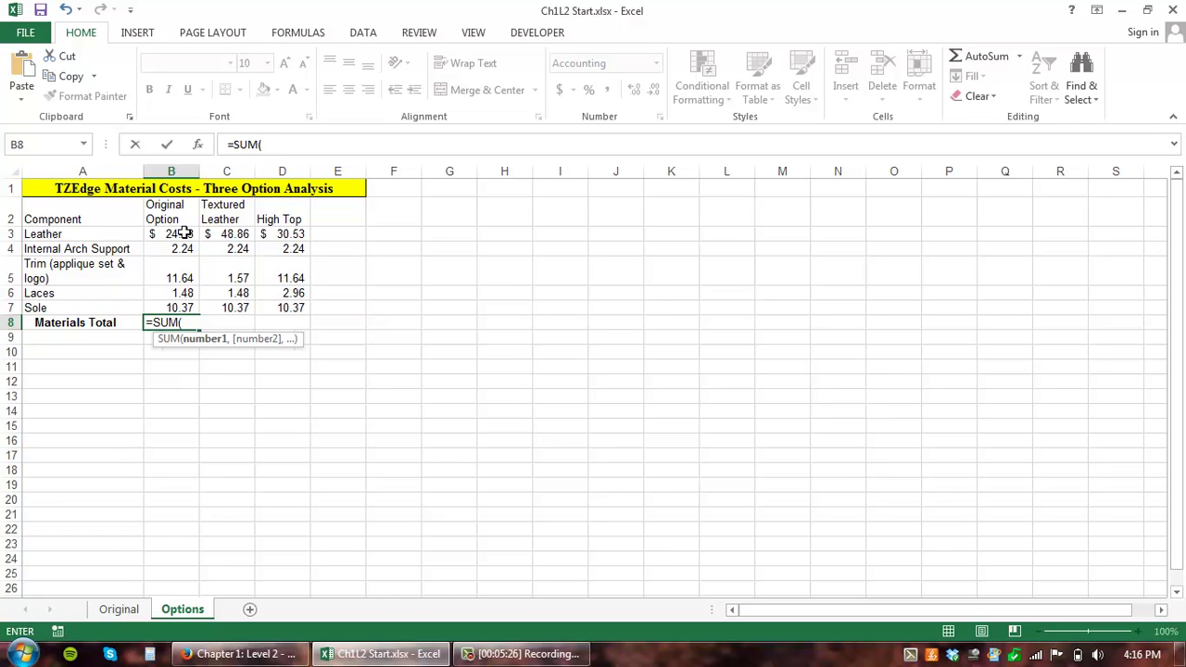
drag(184, 234, 180, 307)
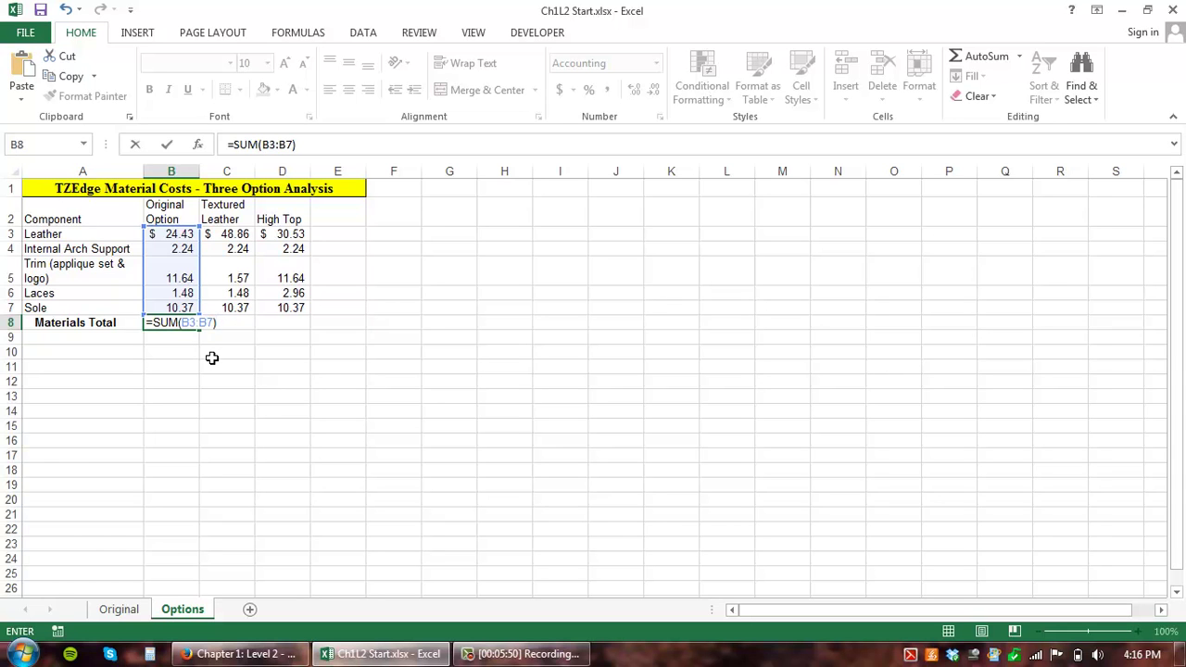
key(Return)
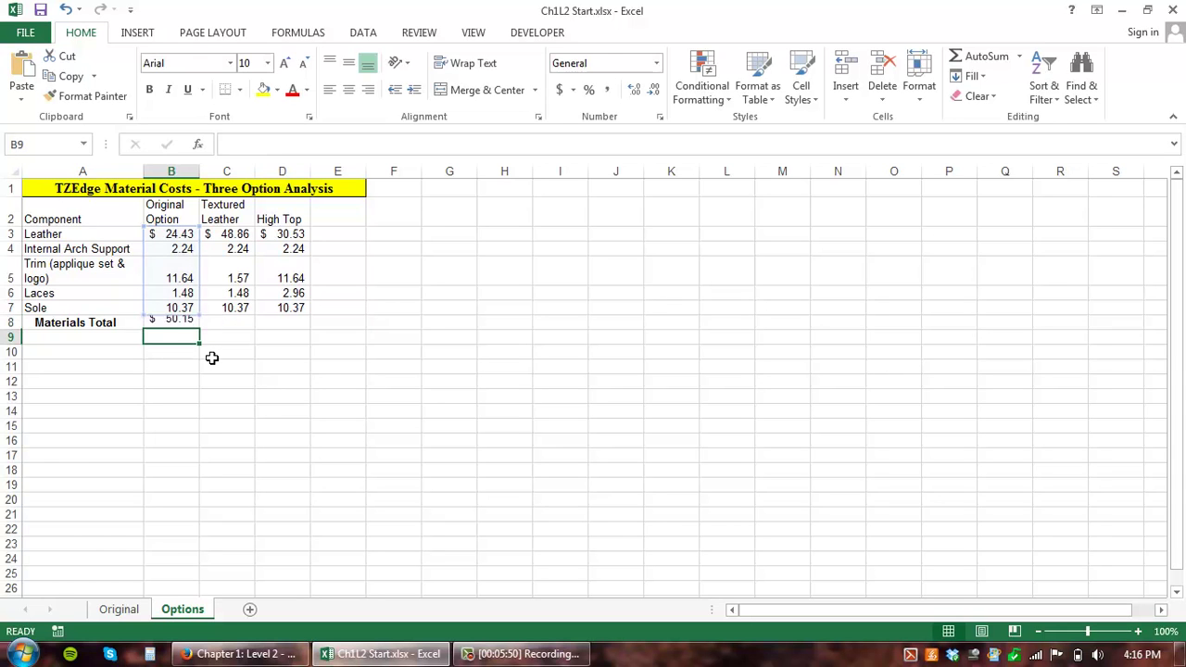
Step: Fill B8's SUM formula across to C8 and D8
click(181, 322)
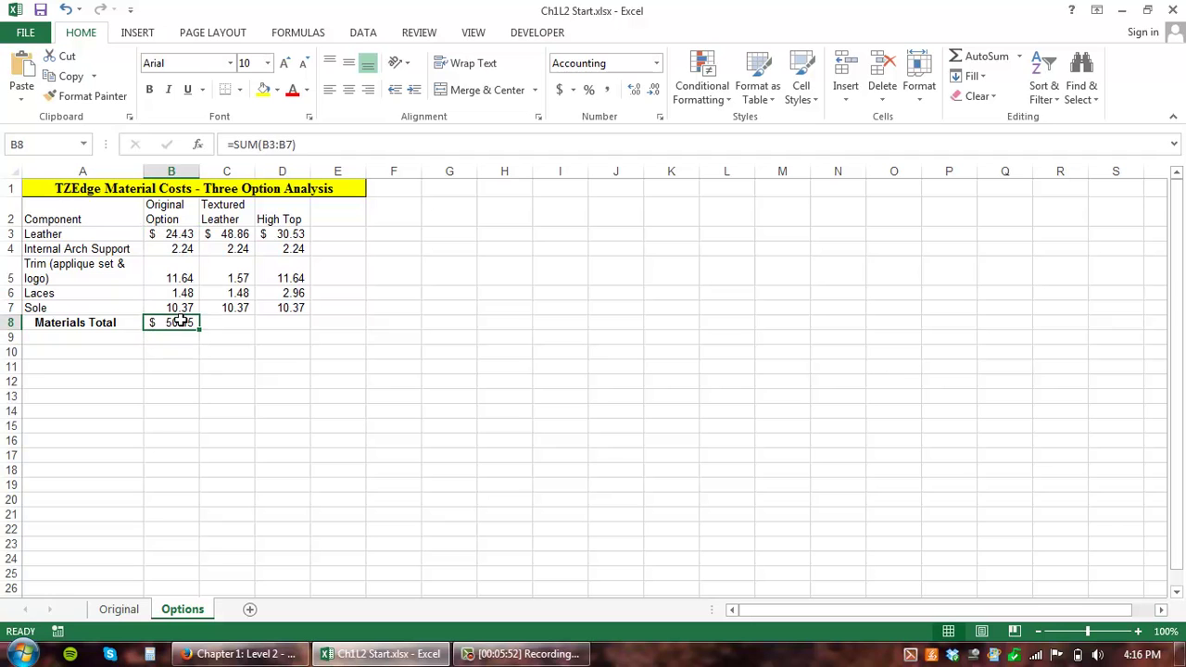
click(309, 143)
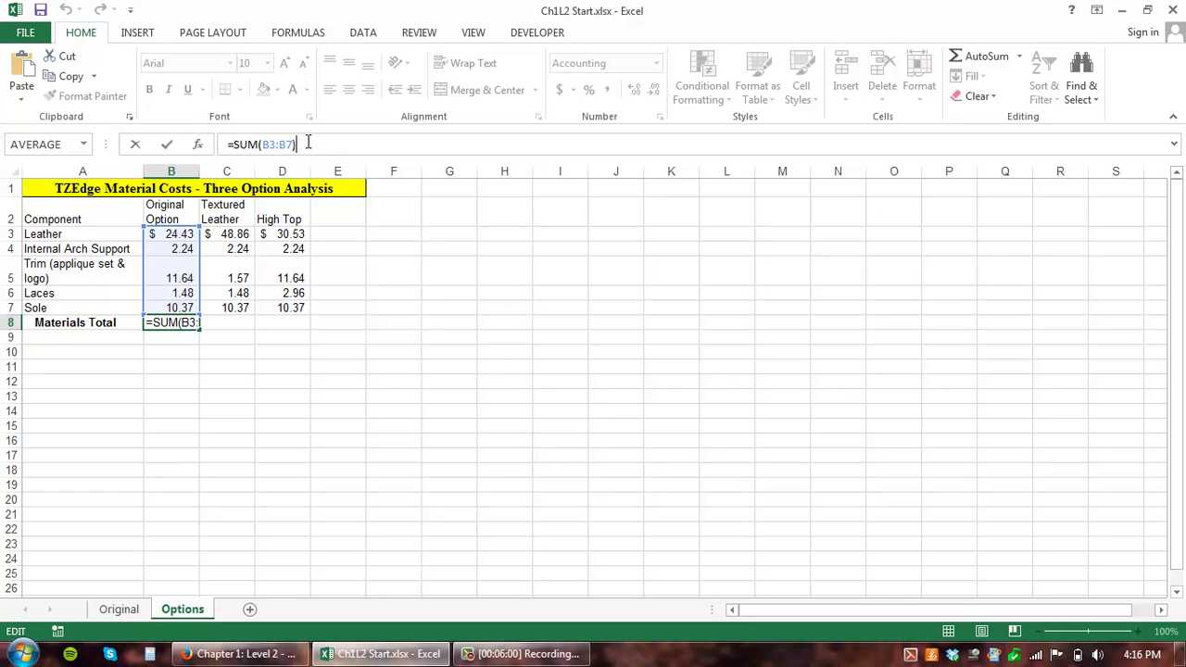
click(294, 374)
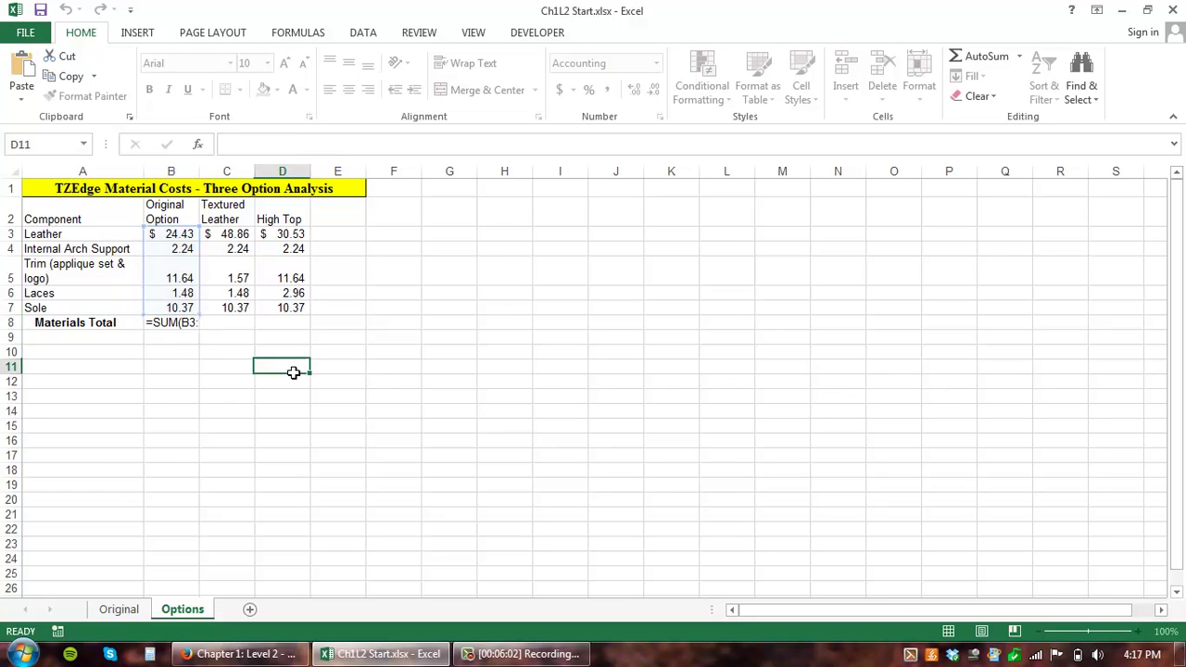
click(184, 322)
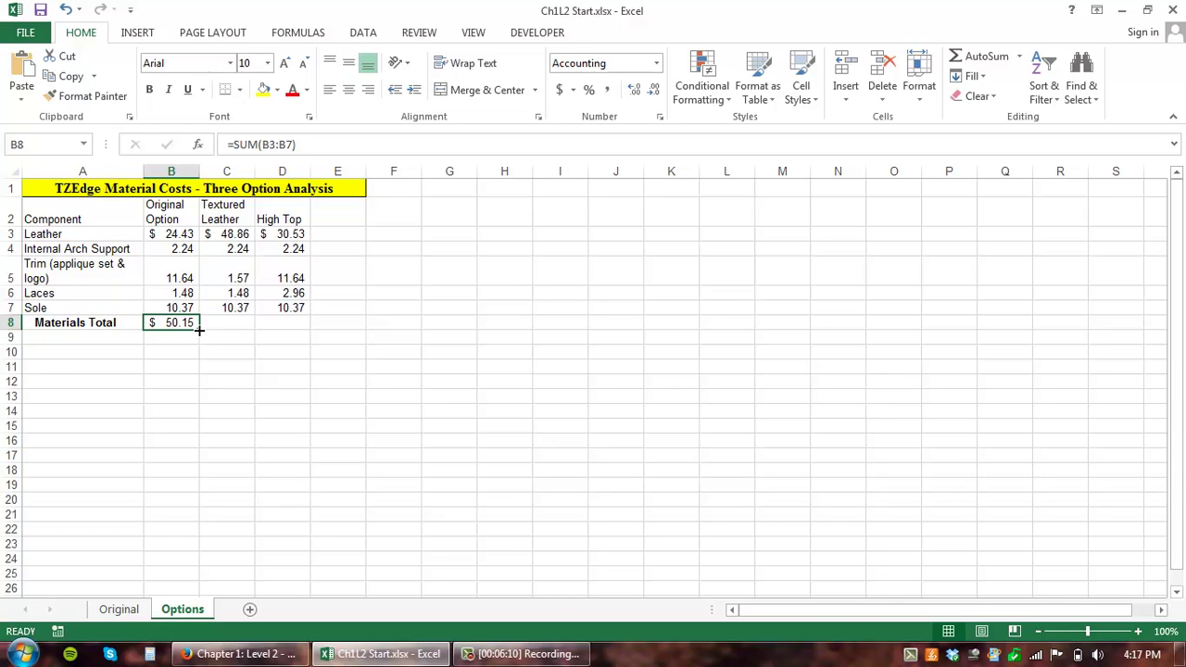
drag(198, 330, 288, 333)
click(276, 339)
Step: Check the adjusted SUM ranges in B8, C8 and D8 without changing them
click(210, 323)
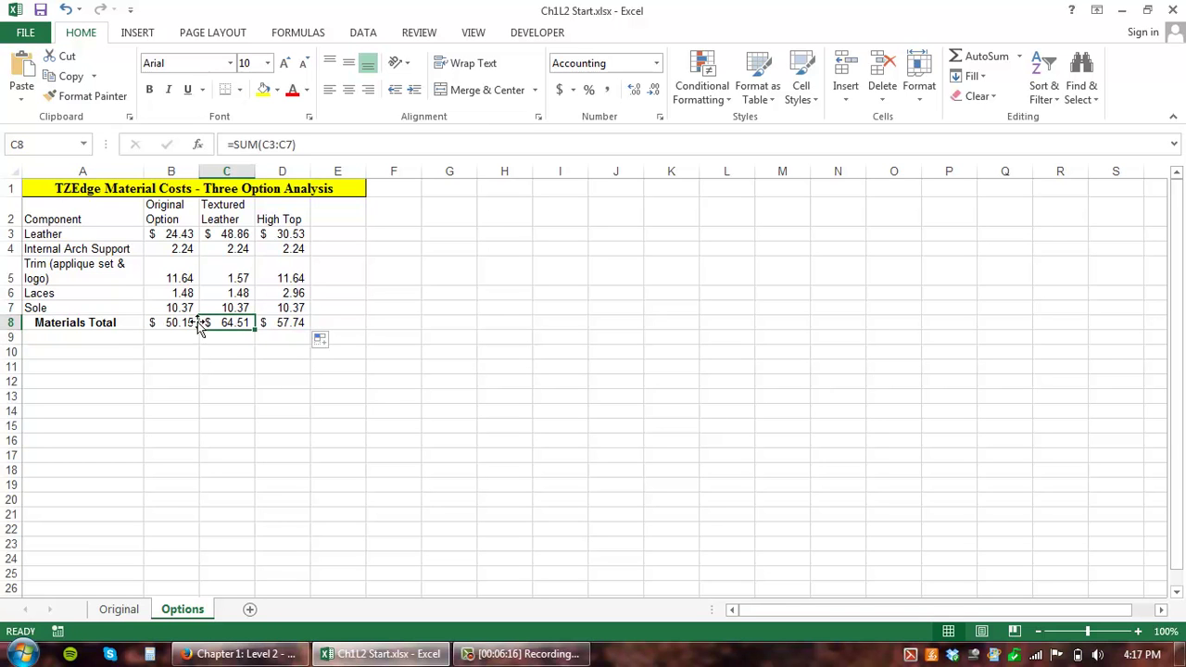
click(180, 322)
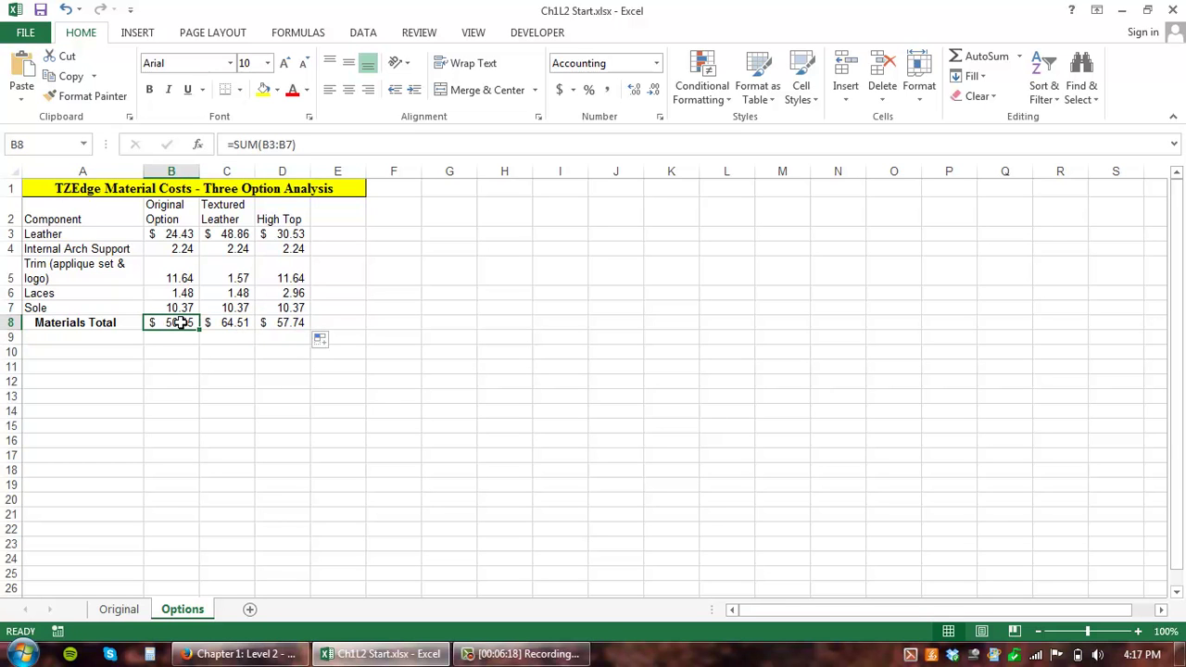
click(222, 324)
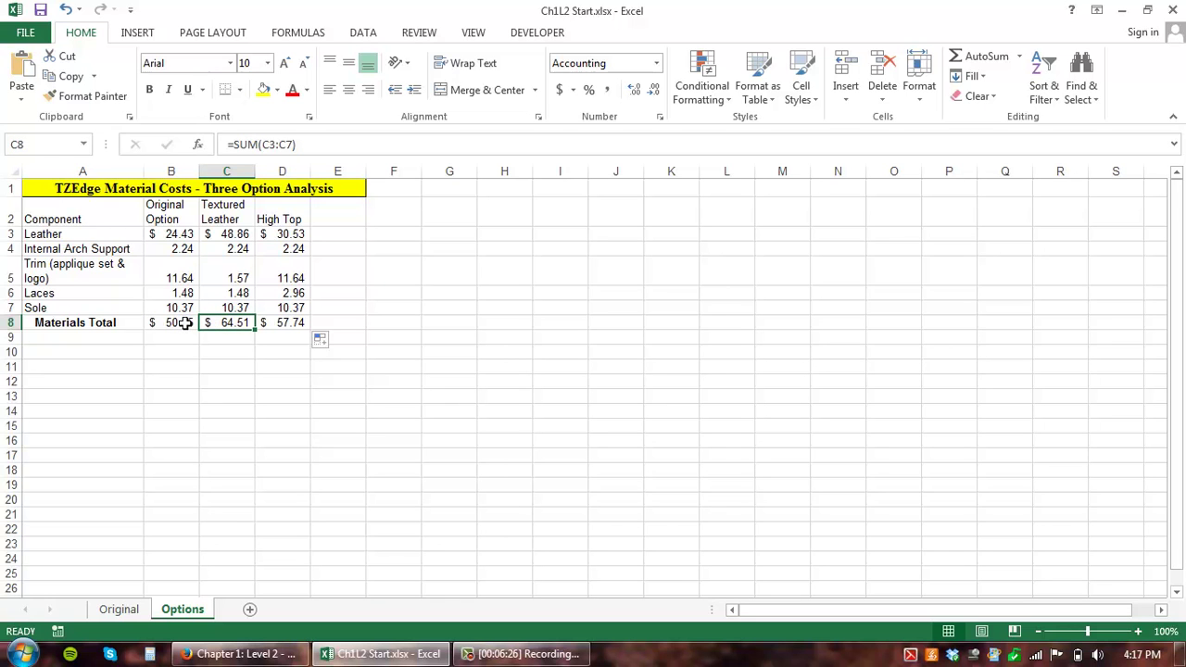
double_click(186, 323)
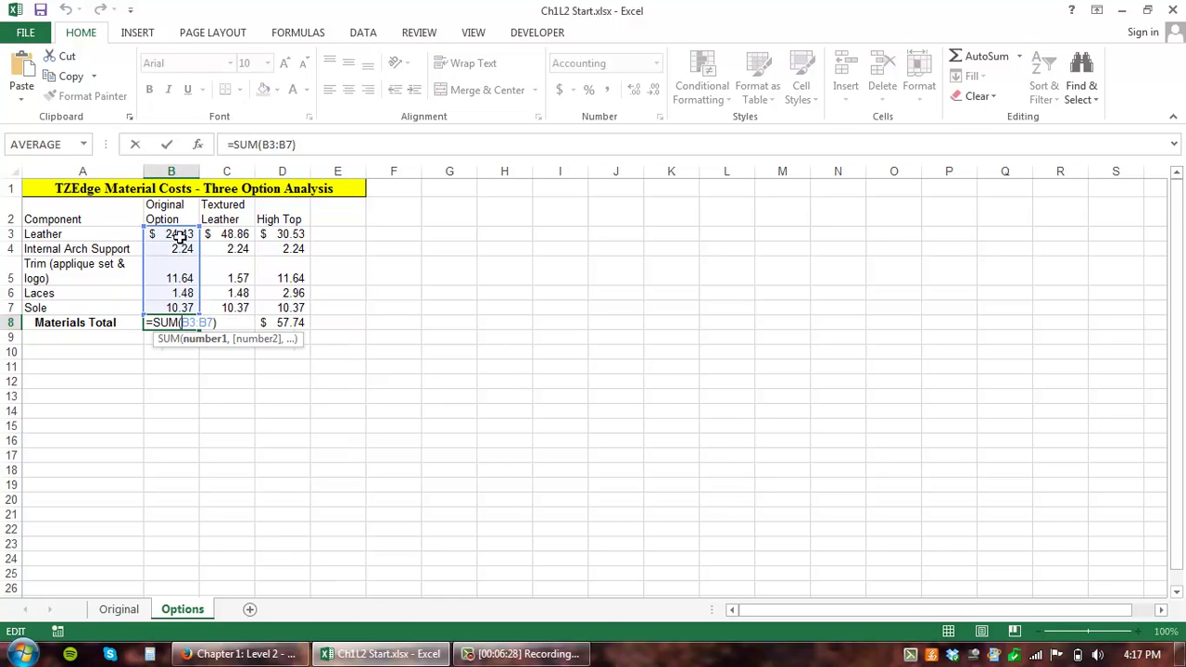
key(Escape)
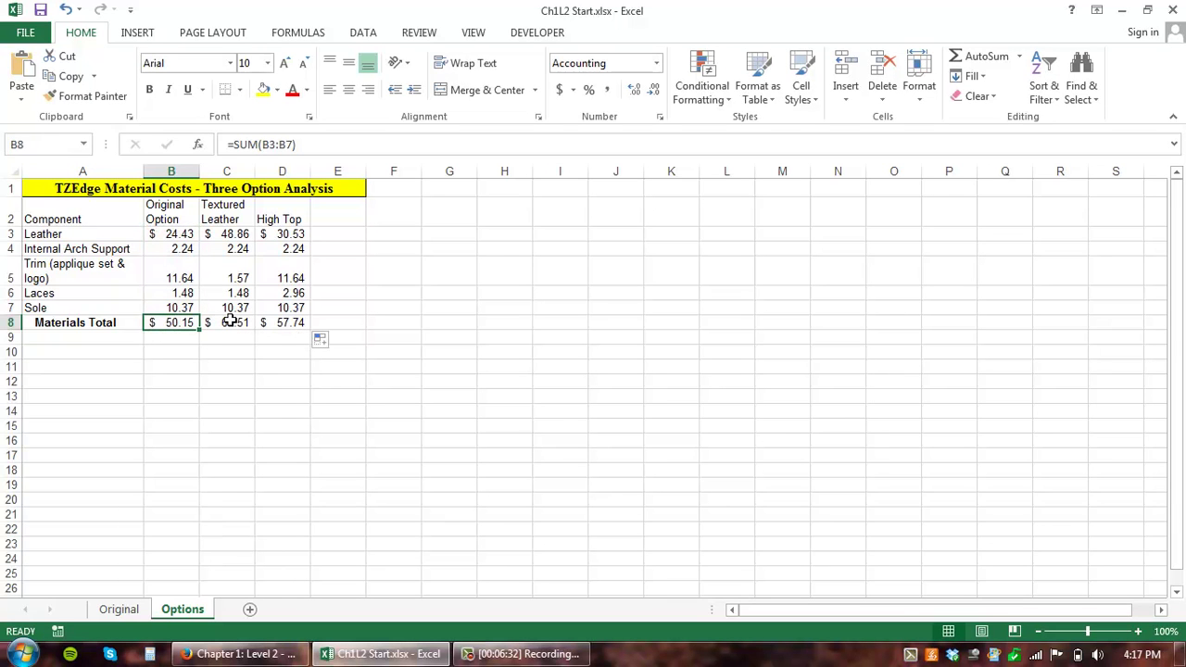
double_click(231, 322)
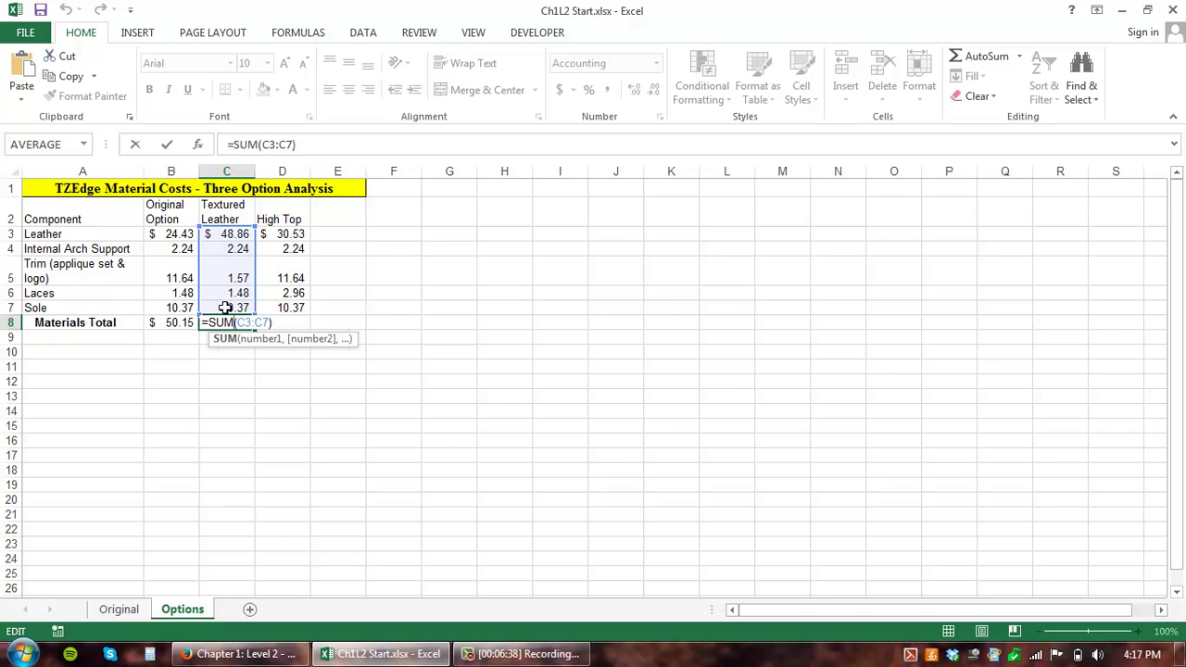
double_click(295, 321)
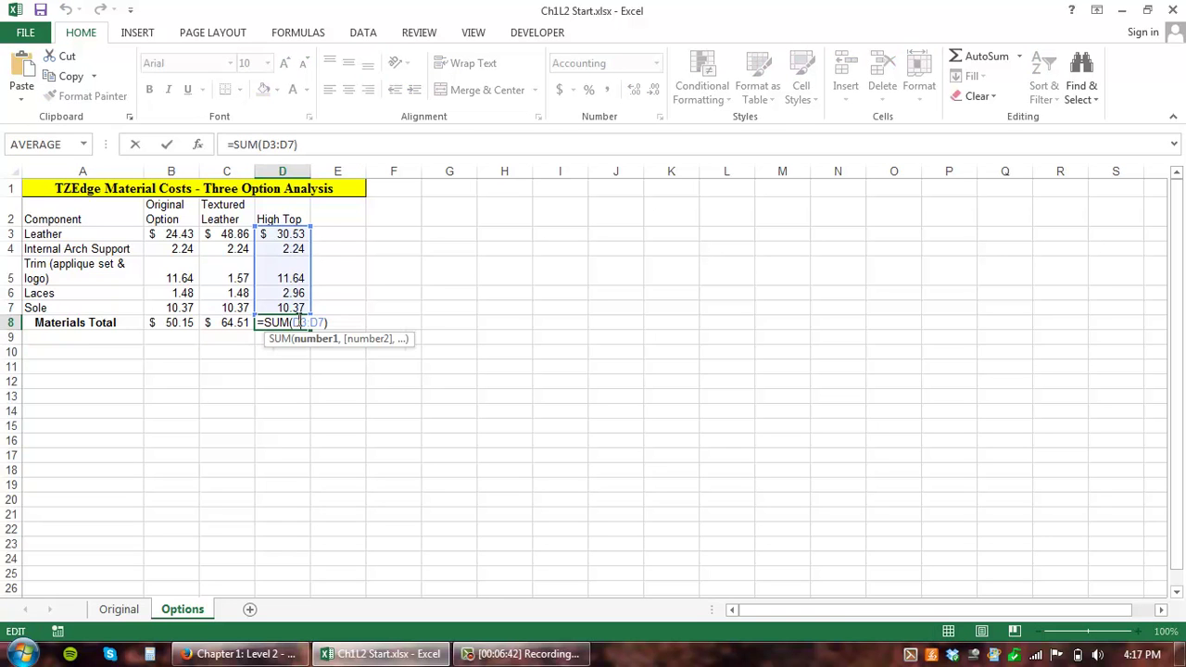
key(Return)
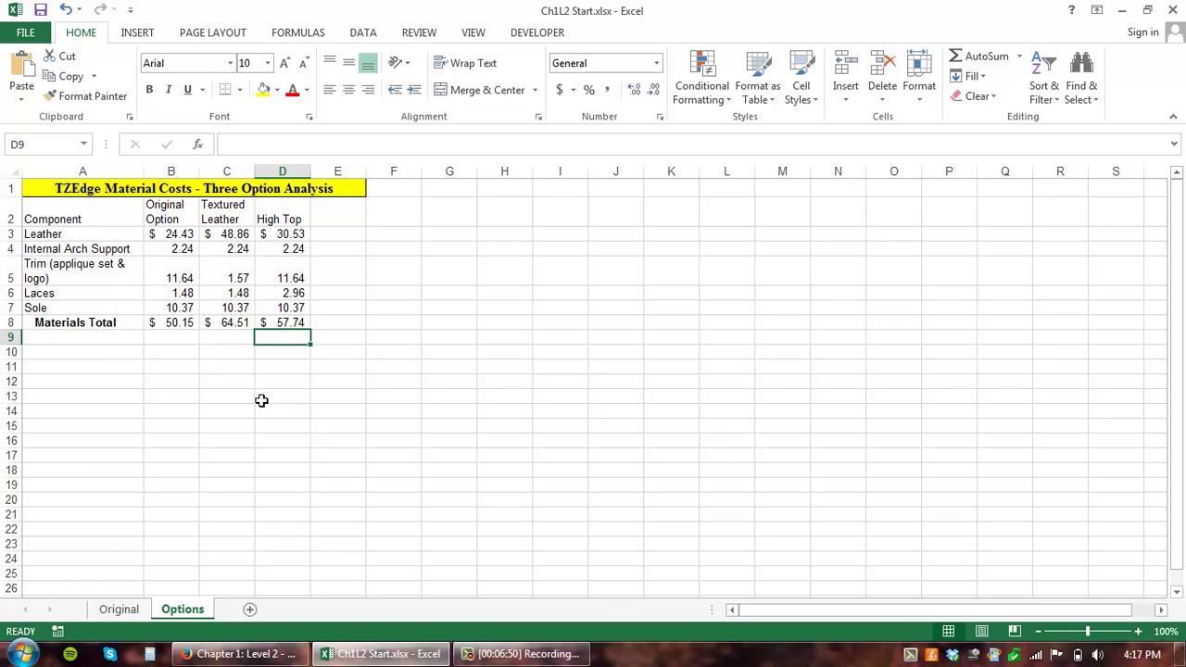
click(179, 321)
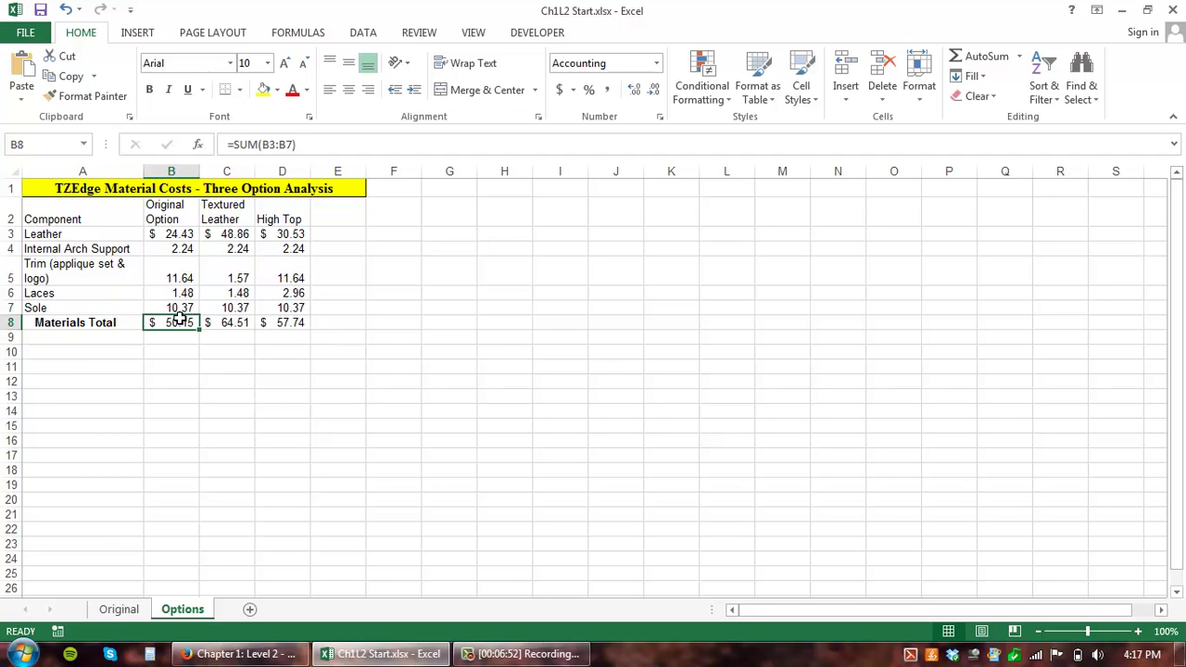
click(235, 145)
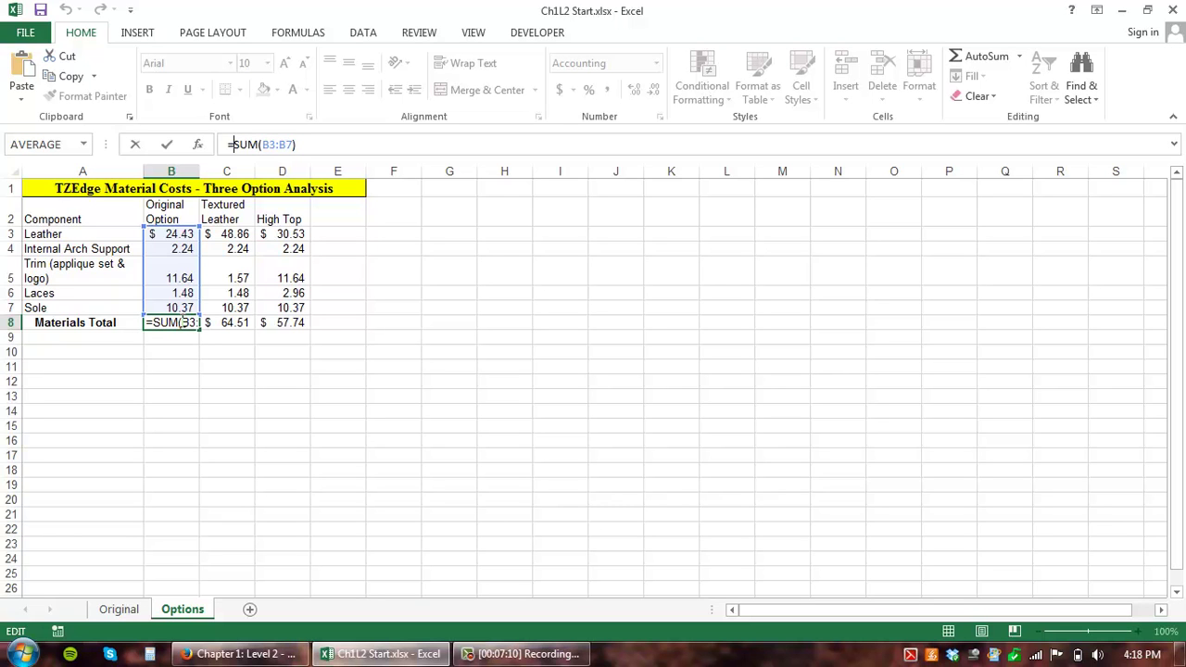
text(2*)
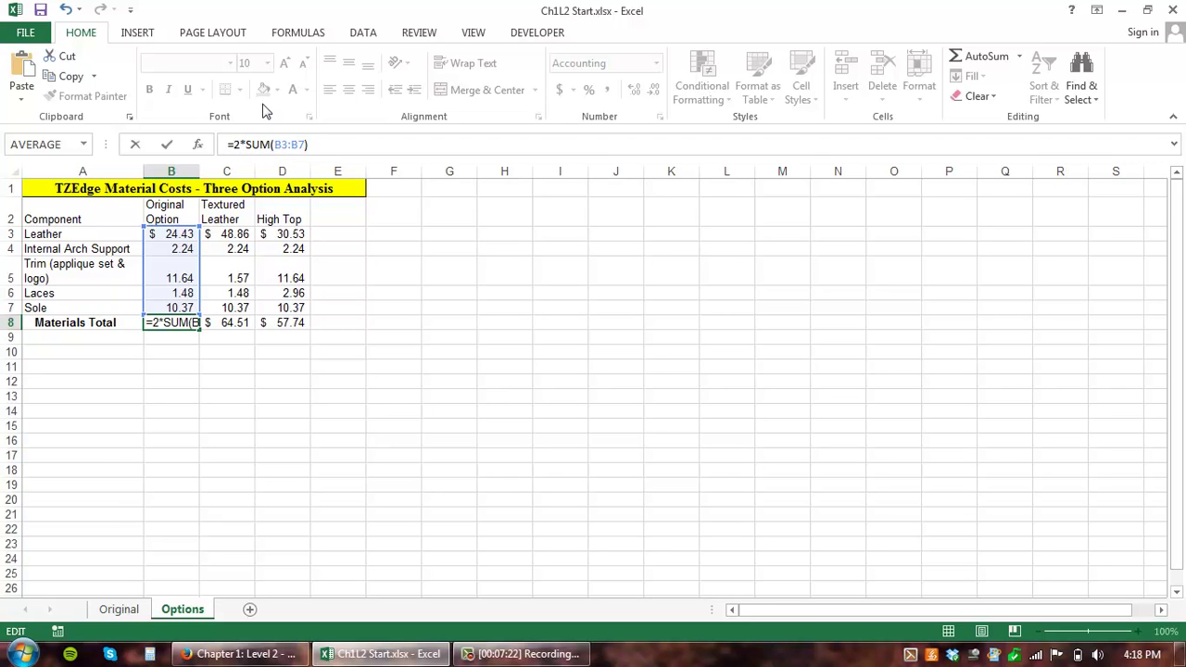
key(BackSpace)
key(BackSpace)
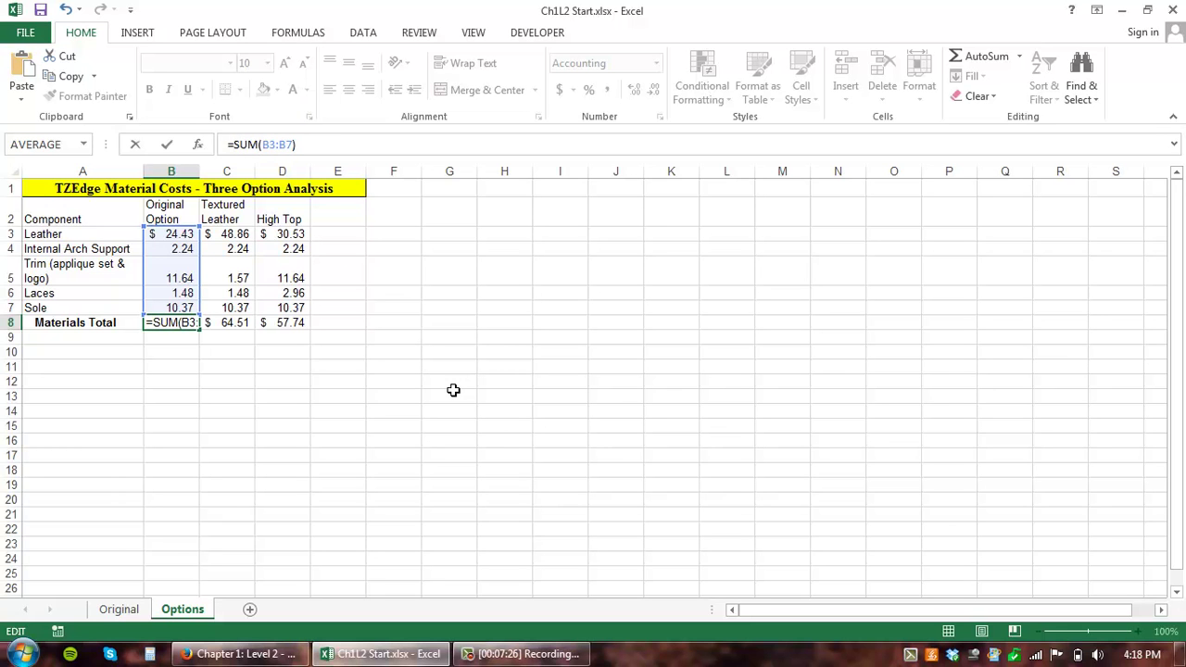
key(Return)
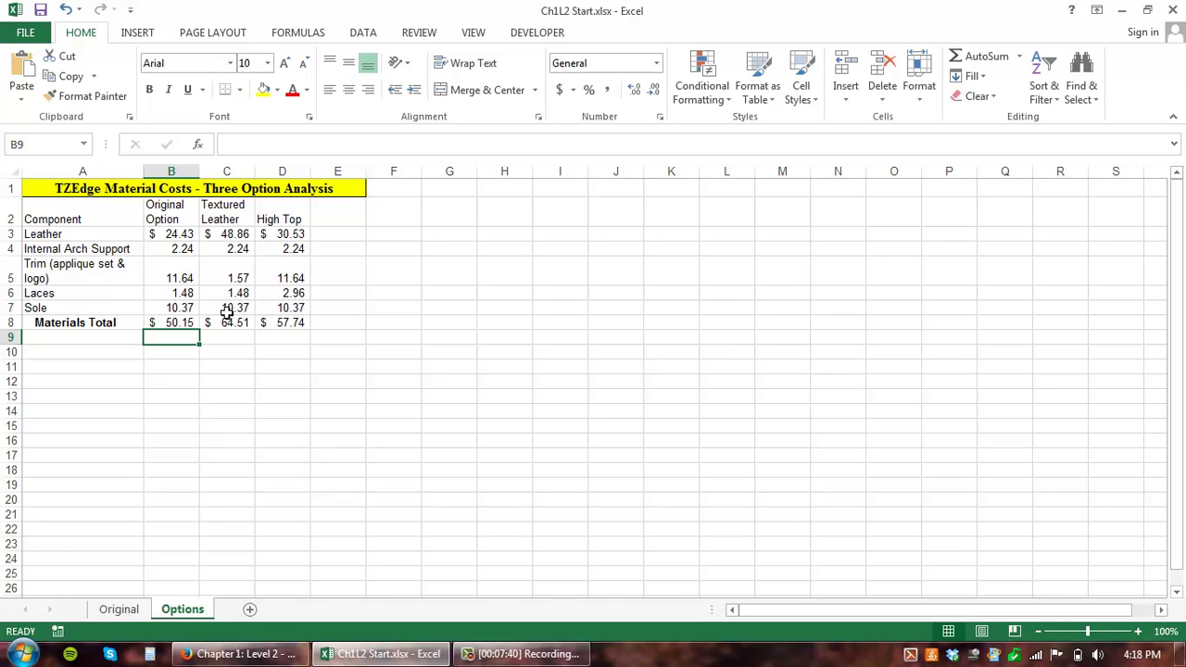
Step: Clear the High Top total from D8
click(285, 322)
key(Delete)
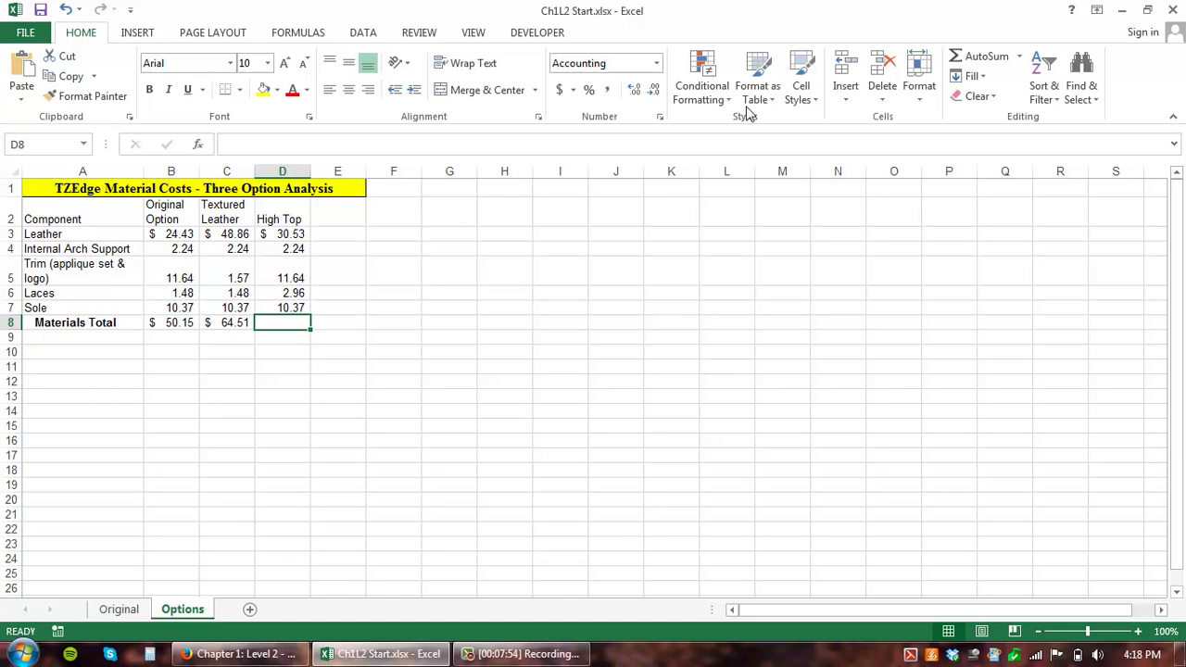
click(1019, 57)
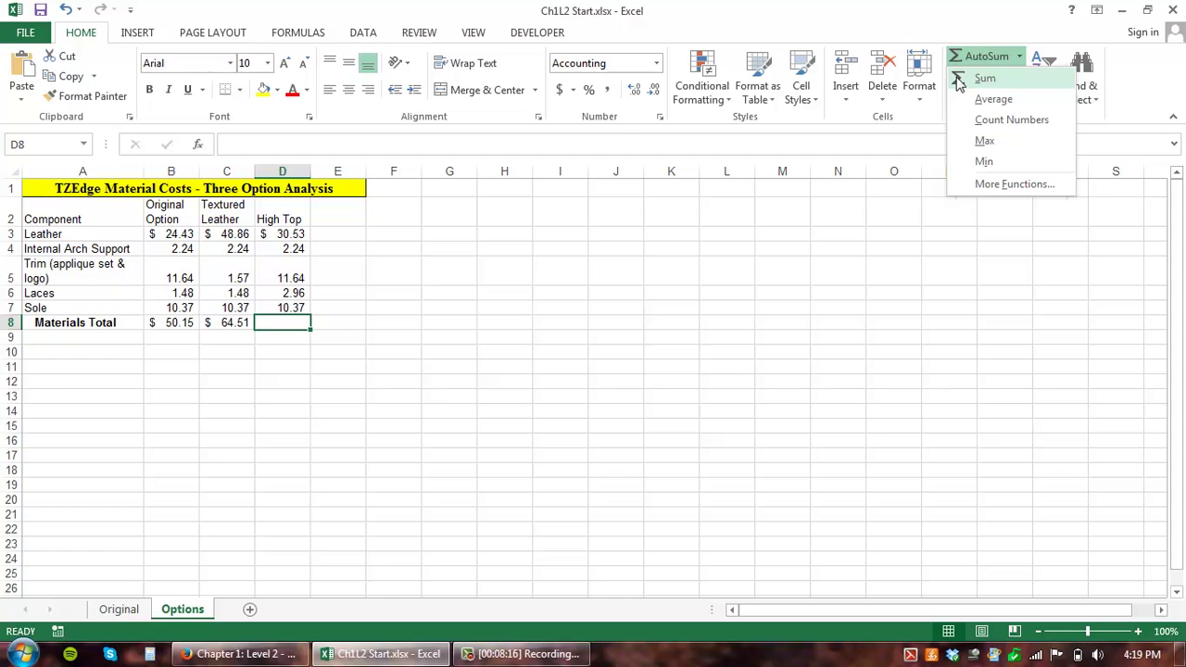
click(1070, 10)
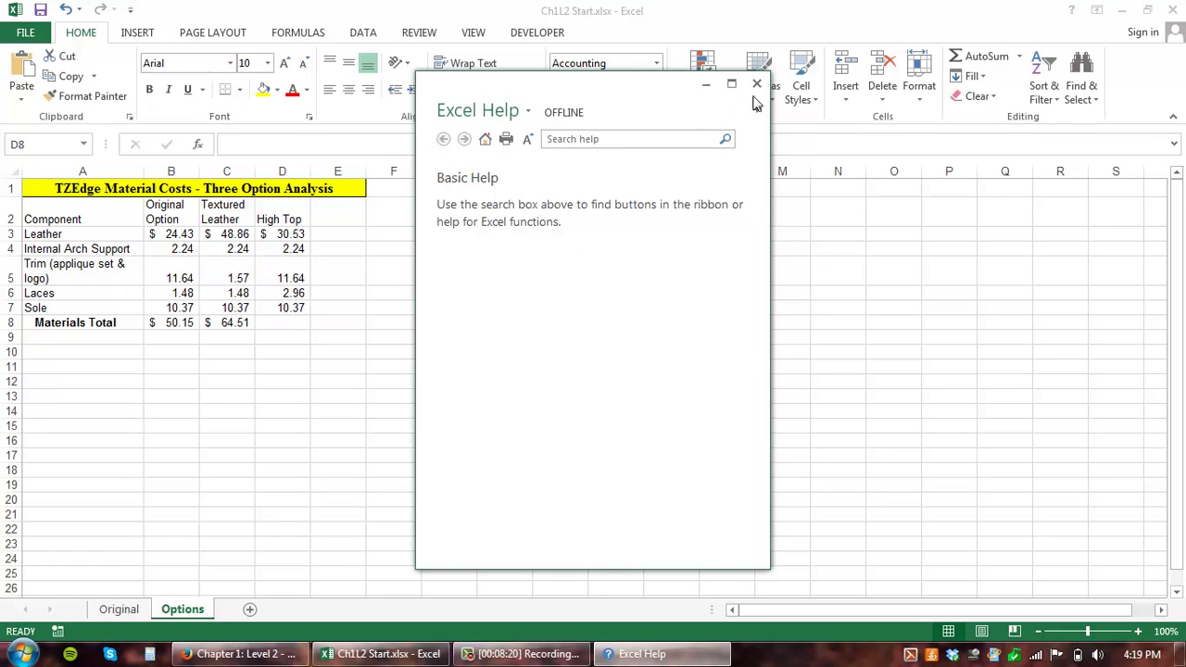
click(756, 85)
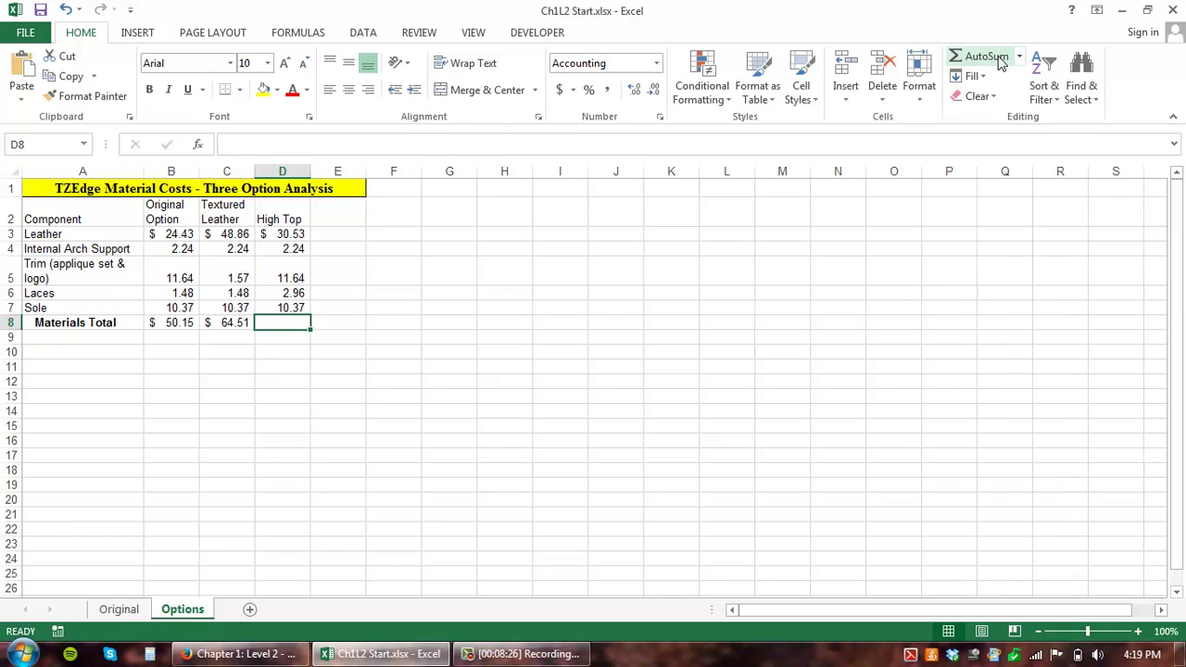
Step: Rebuild D8 as =SUM(D3:D7) with AutoSum, then show the Formulas function library
click(997, 63)
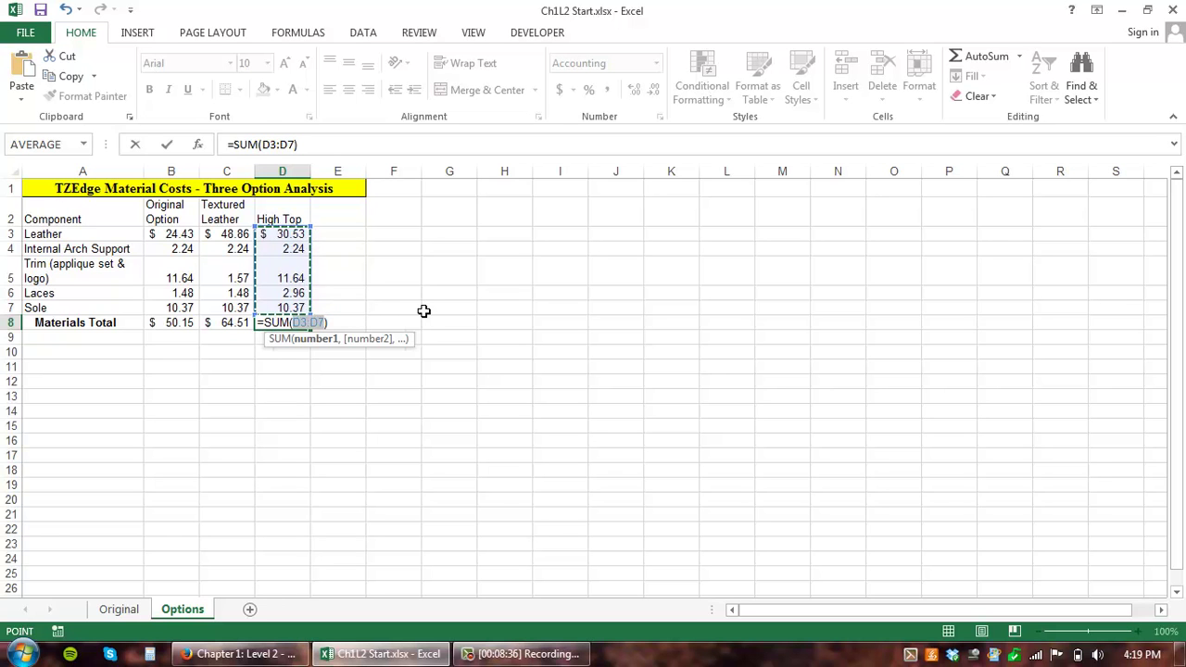
key(BackSpace)
key(BackSpace)
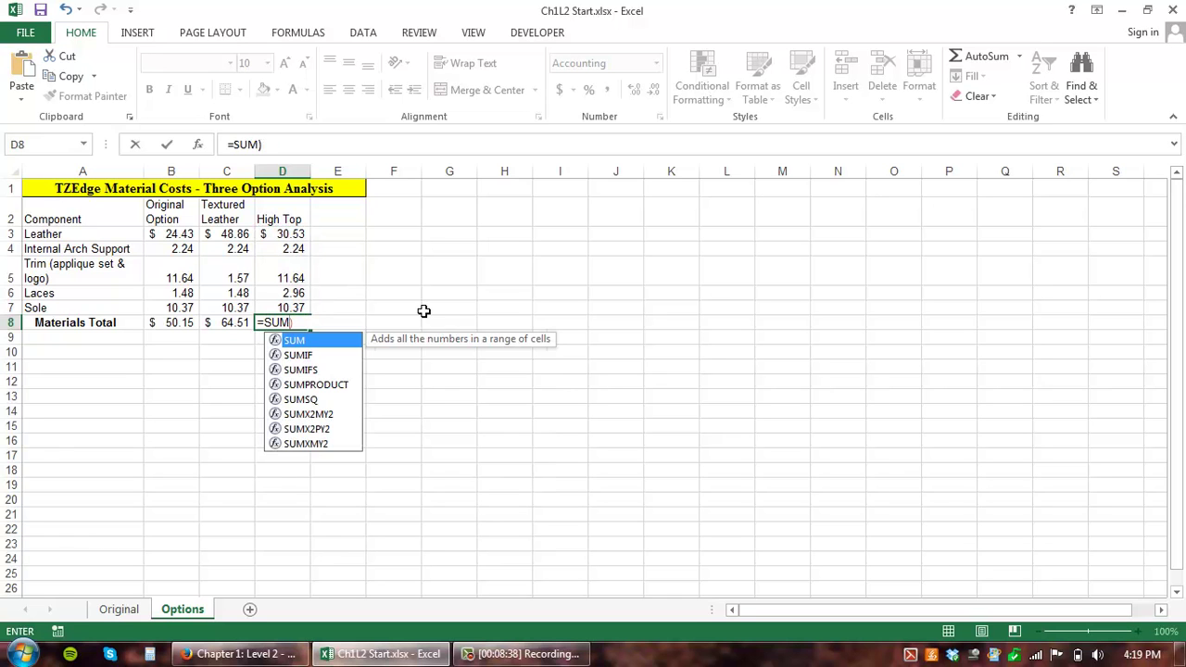
text(()
drag(286, 234, 287, 302)
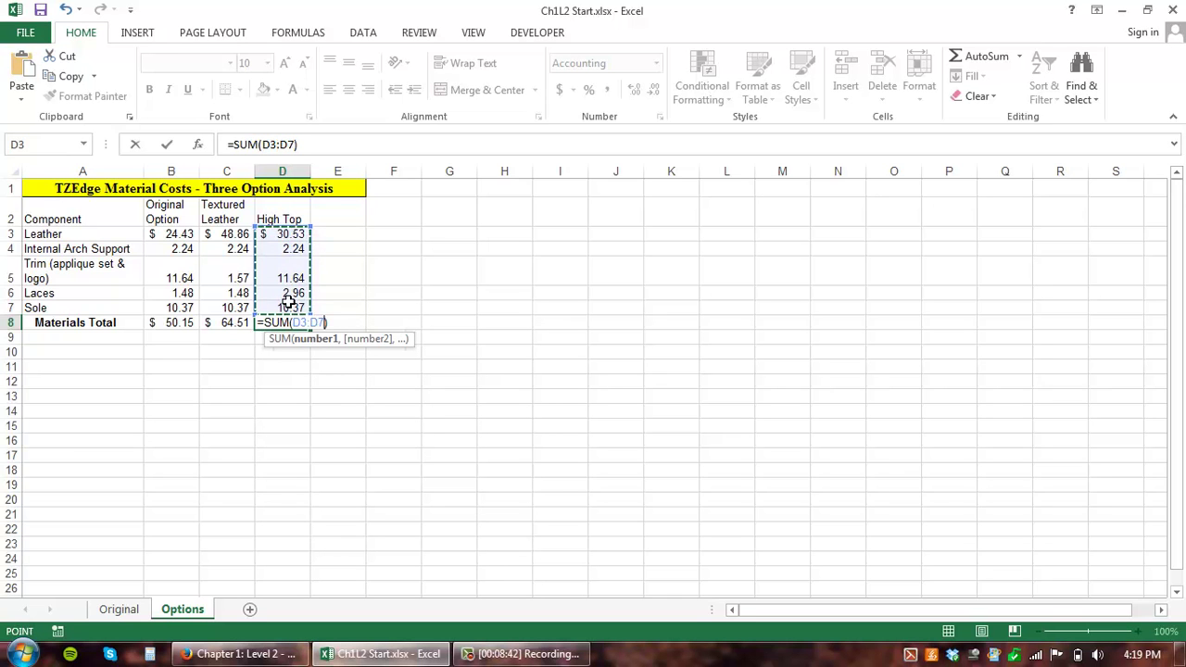
key(Return)
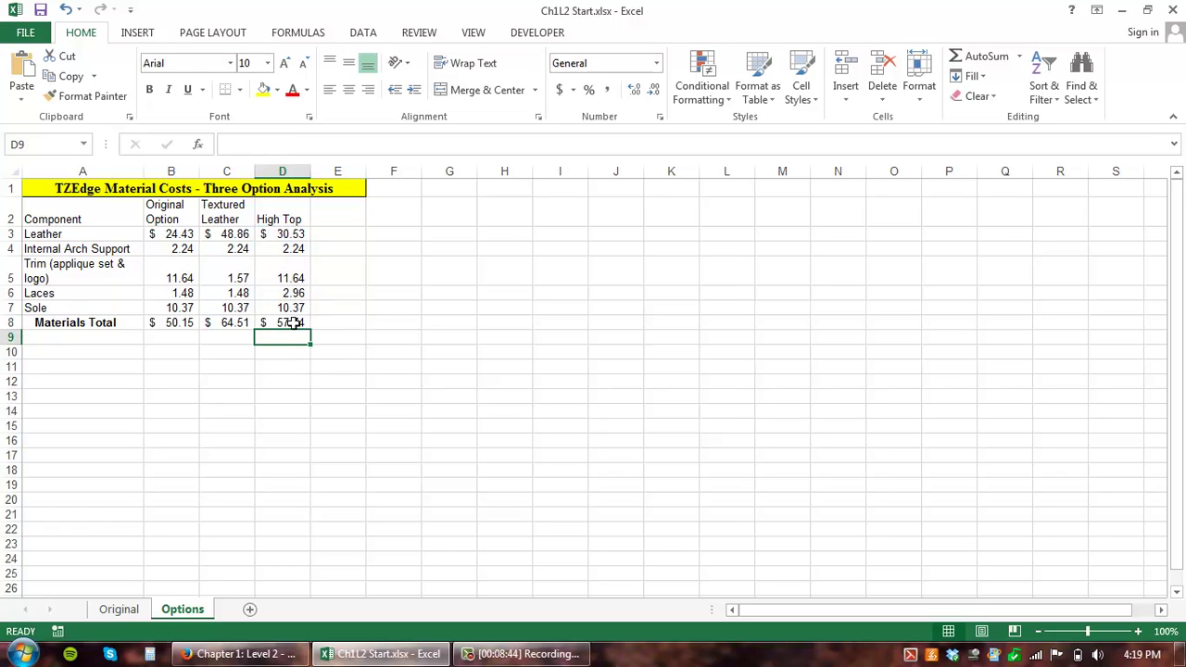
click(303, 34)
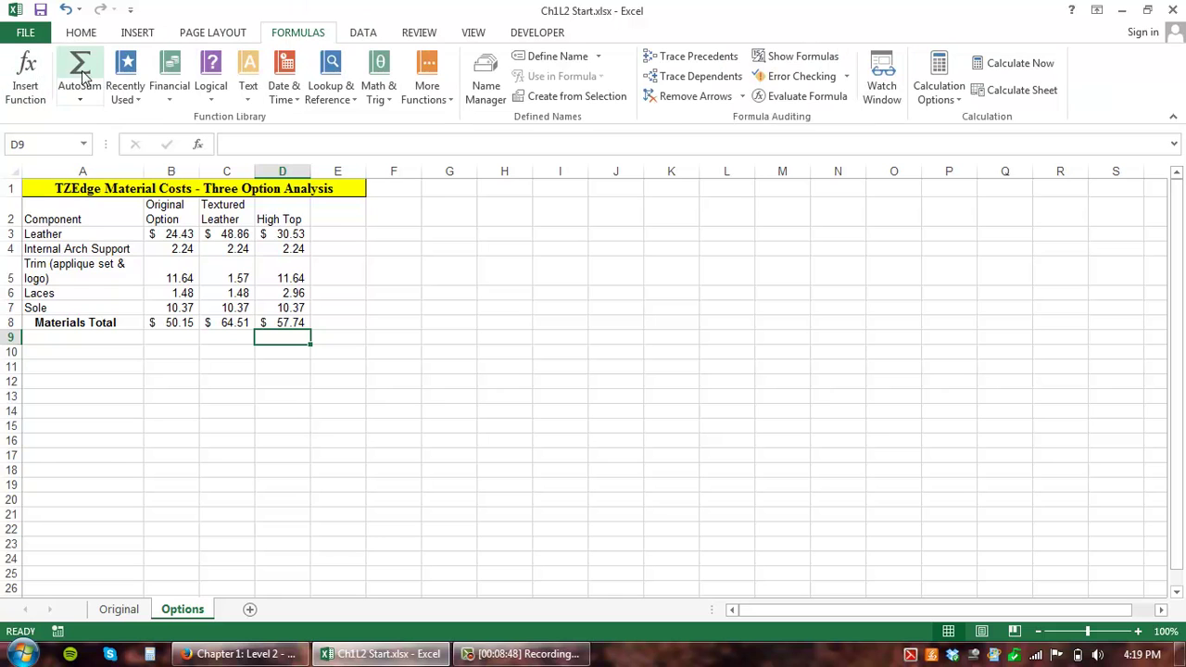
click(81, 33)
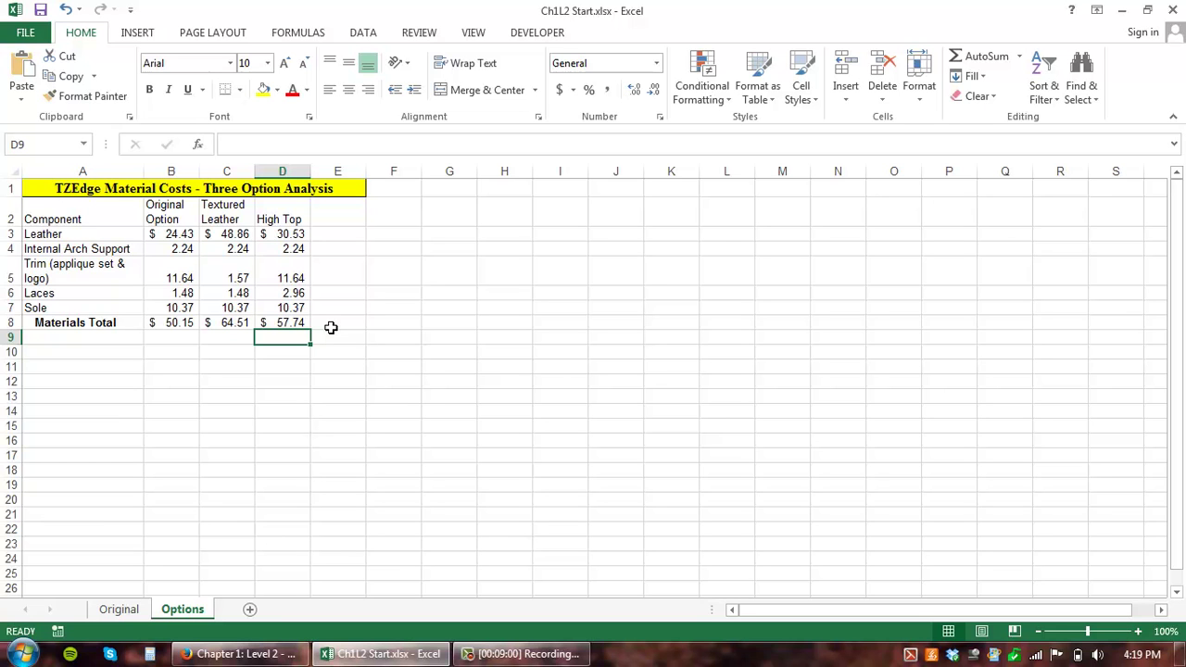
click(296, 330)
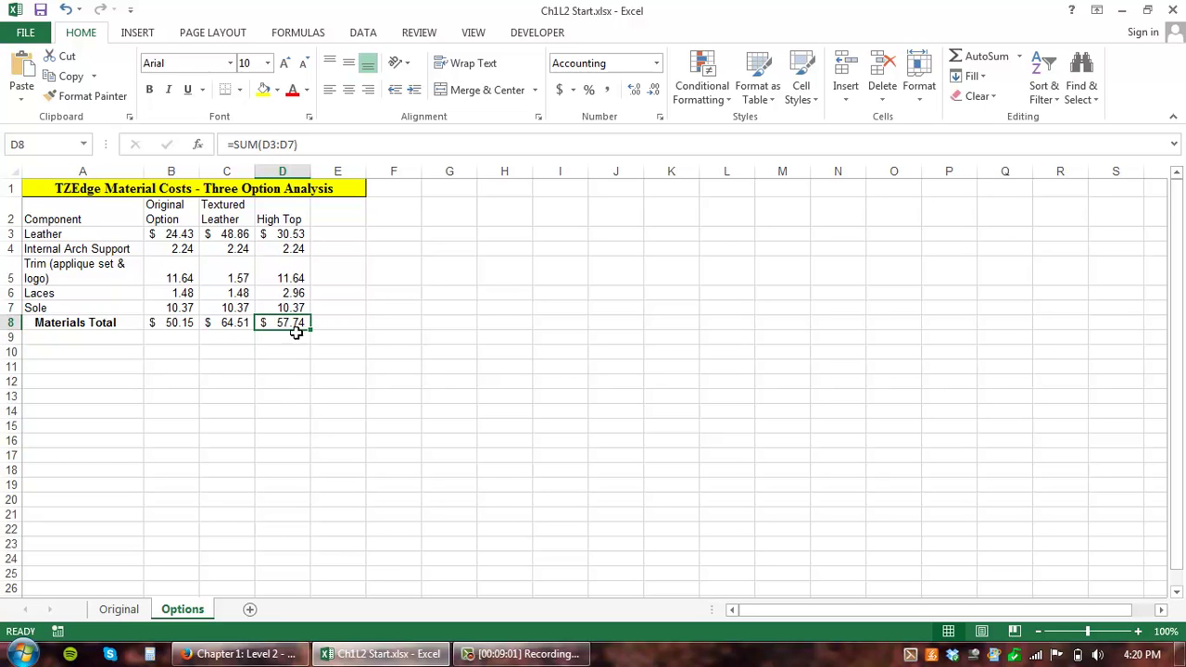
click(227, 320)
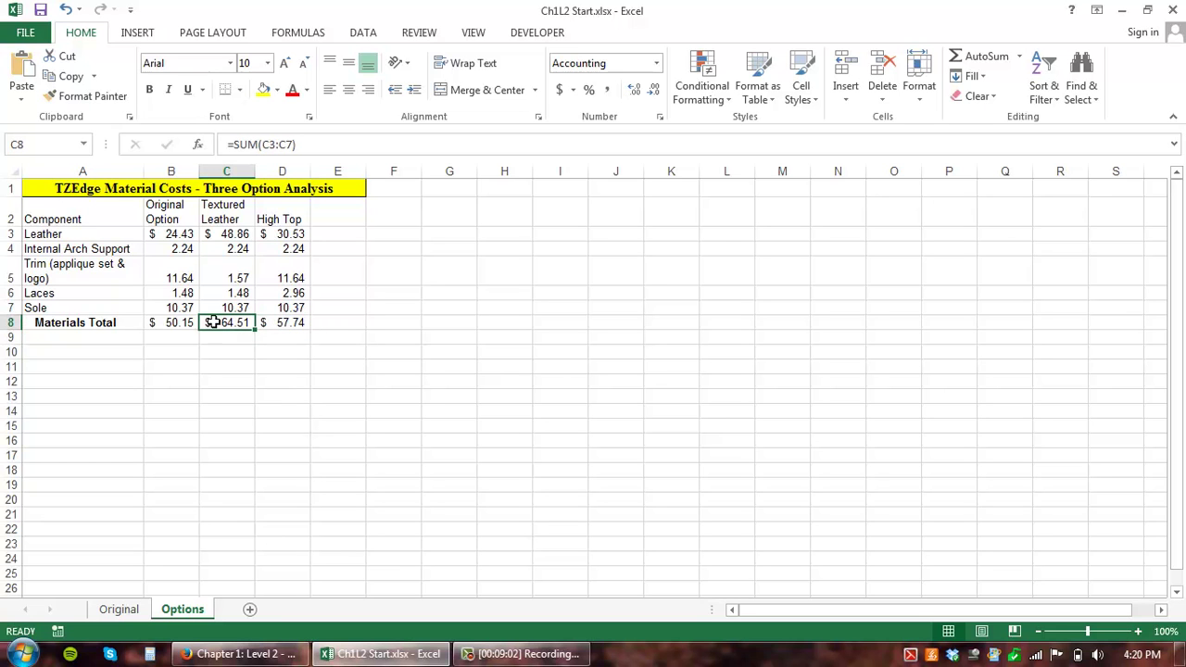
click(1018, 57)
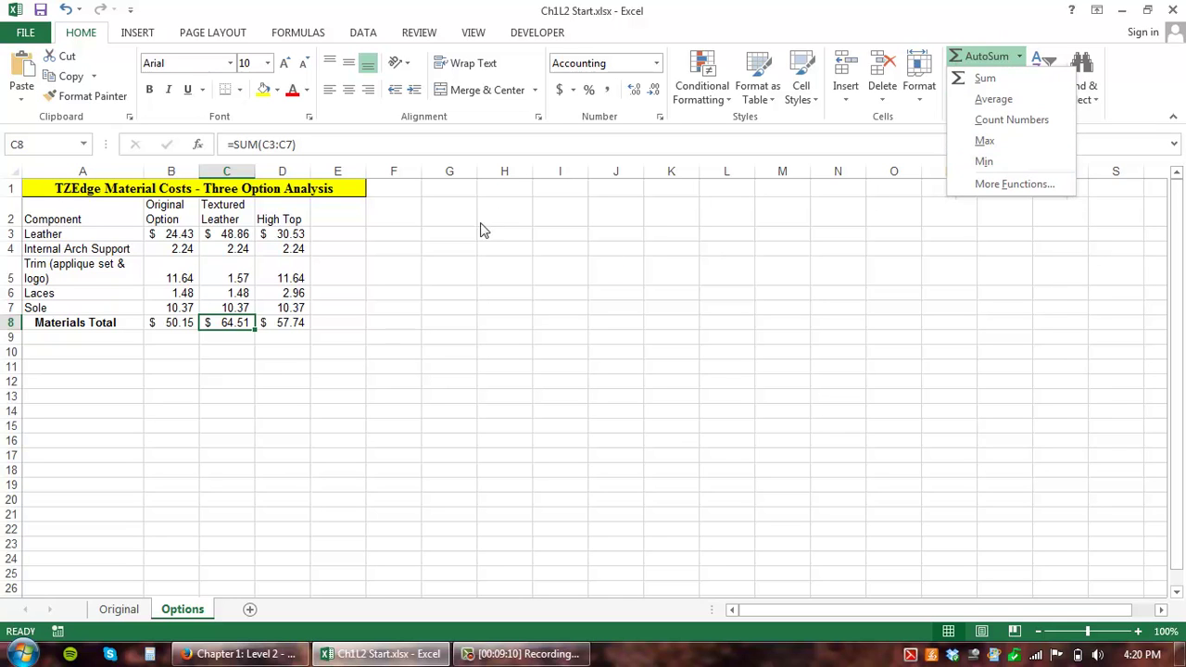
key(Escape)
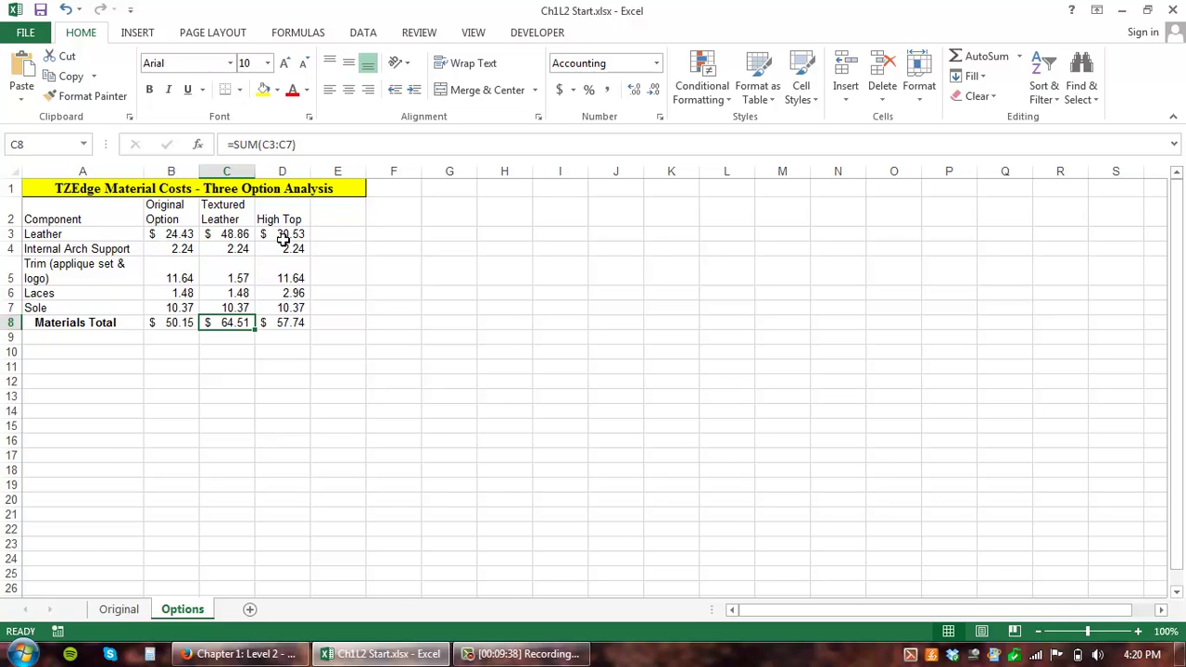
Step: Enter =AVERAGE(B3:D3) in E3 for Leather, giving $ 34.61
click(348, 212)
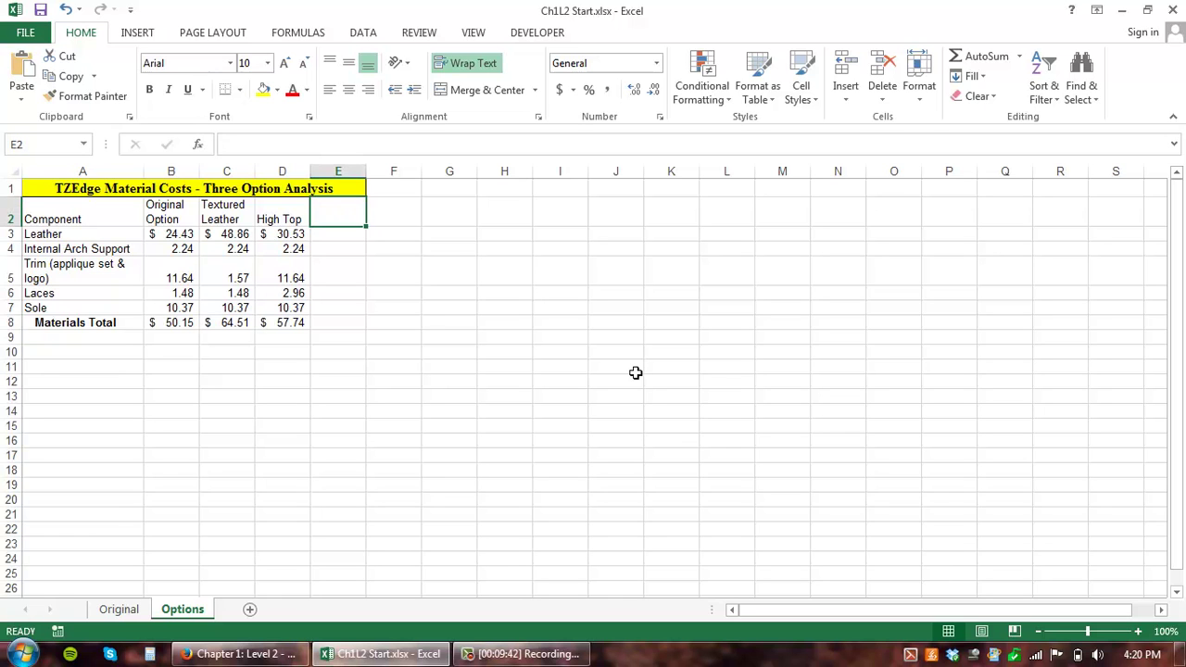
key(Down)
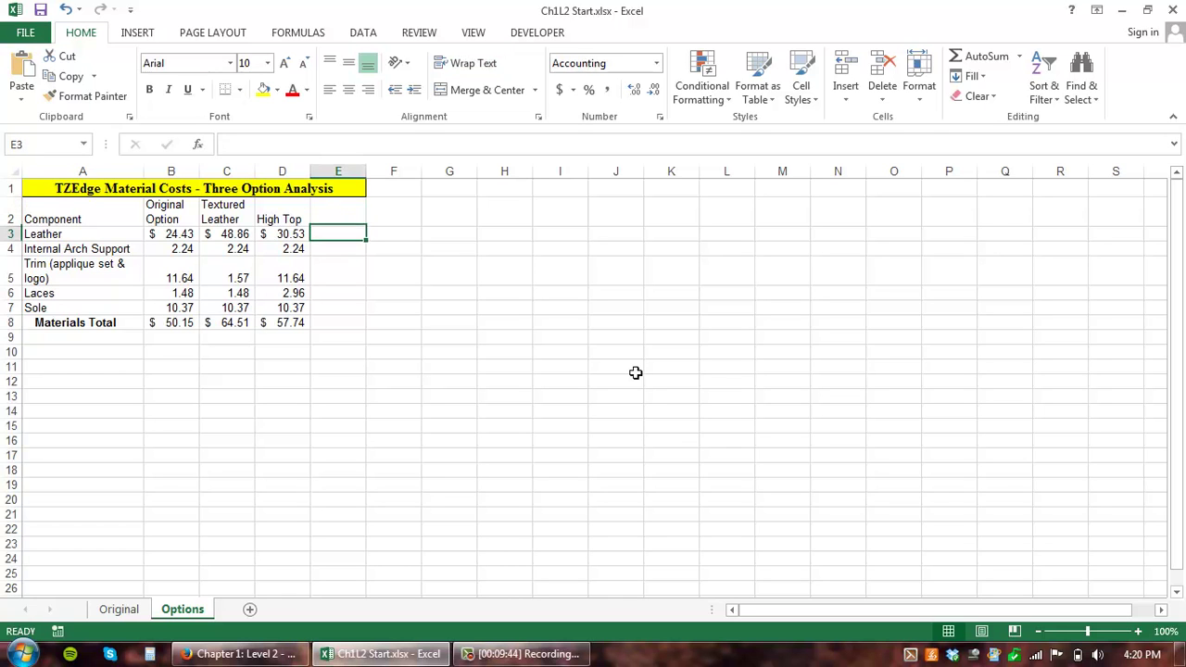
text(=)
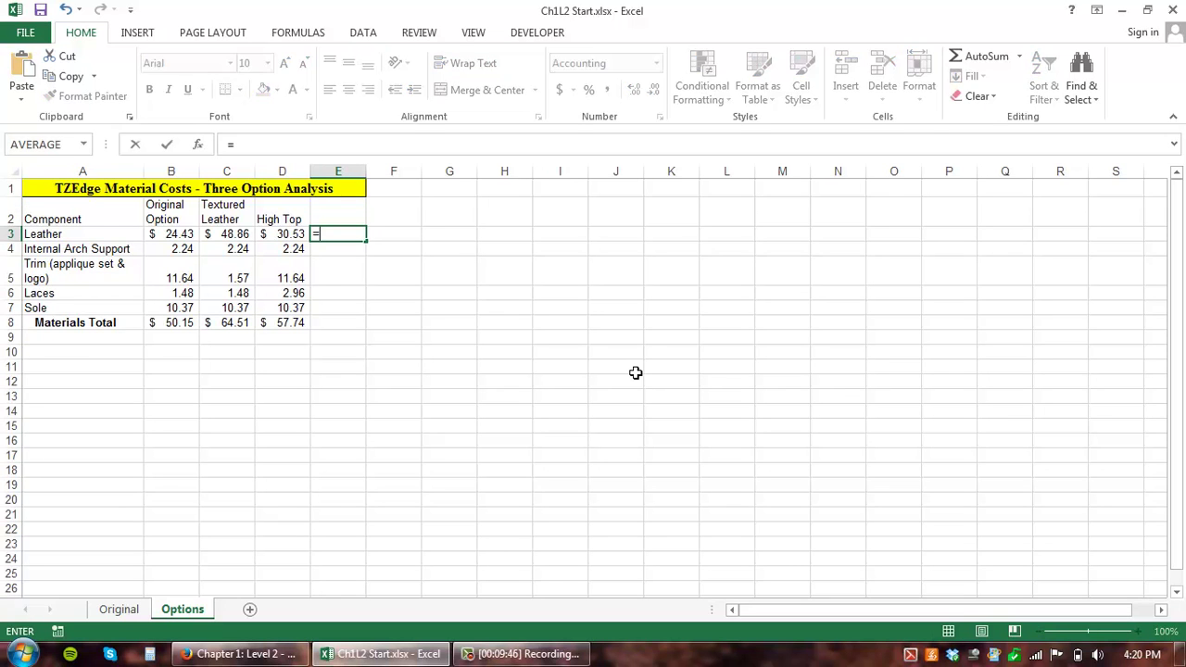
text(a)
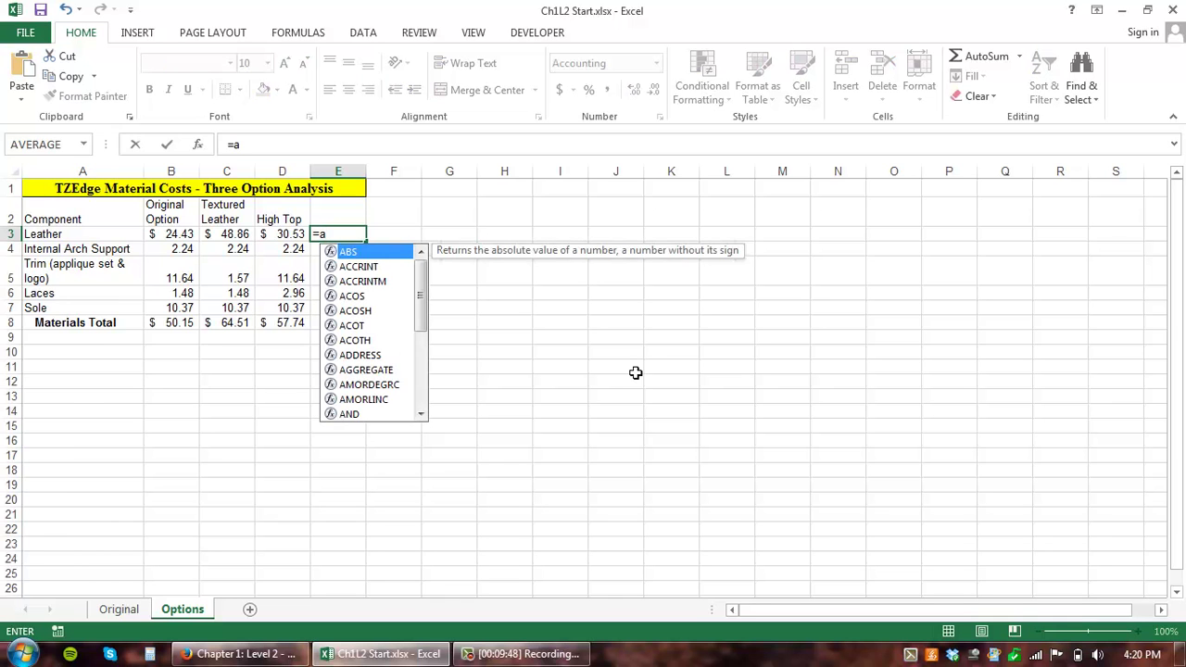
text(ver)
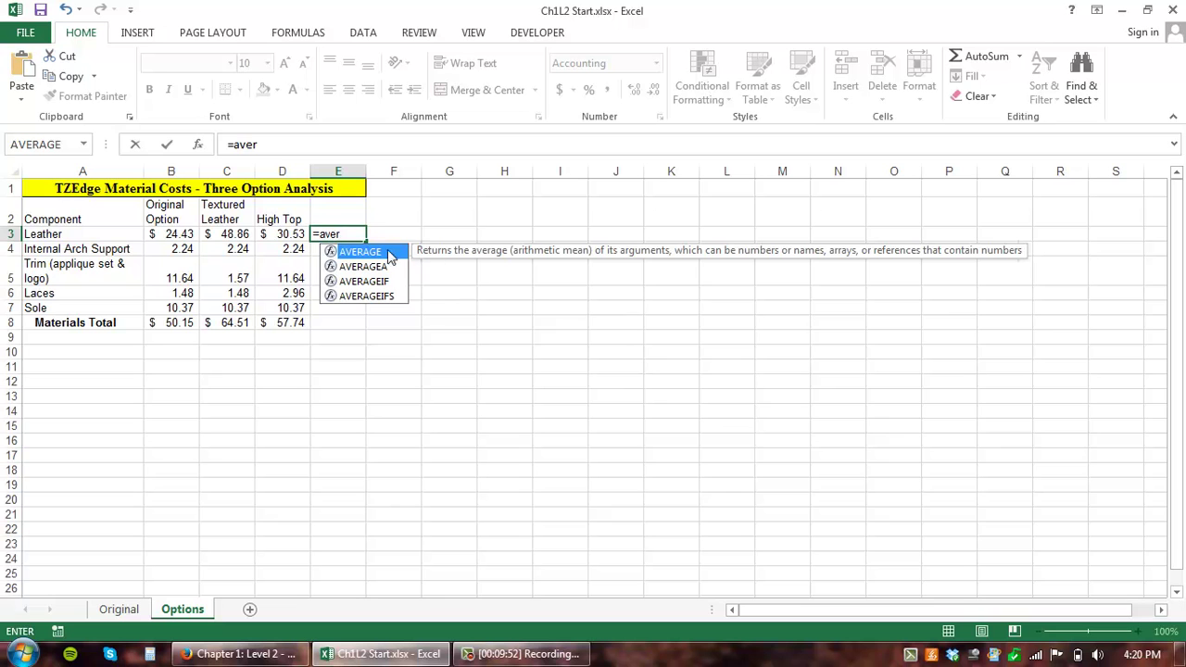
key(Tab)
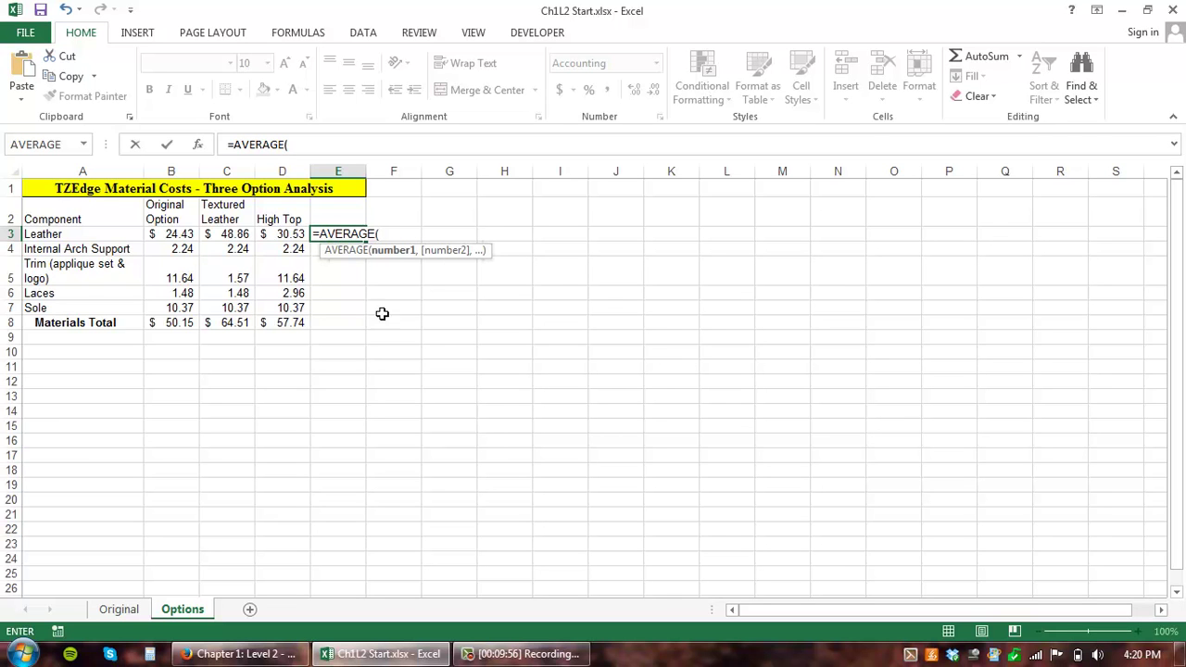
drag(179, 232, 275, 234)
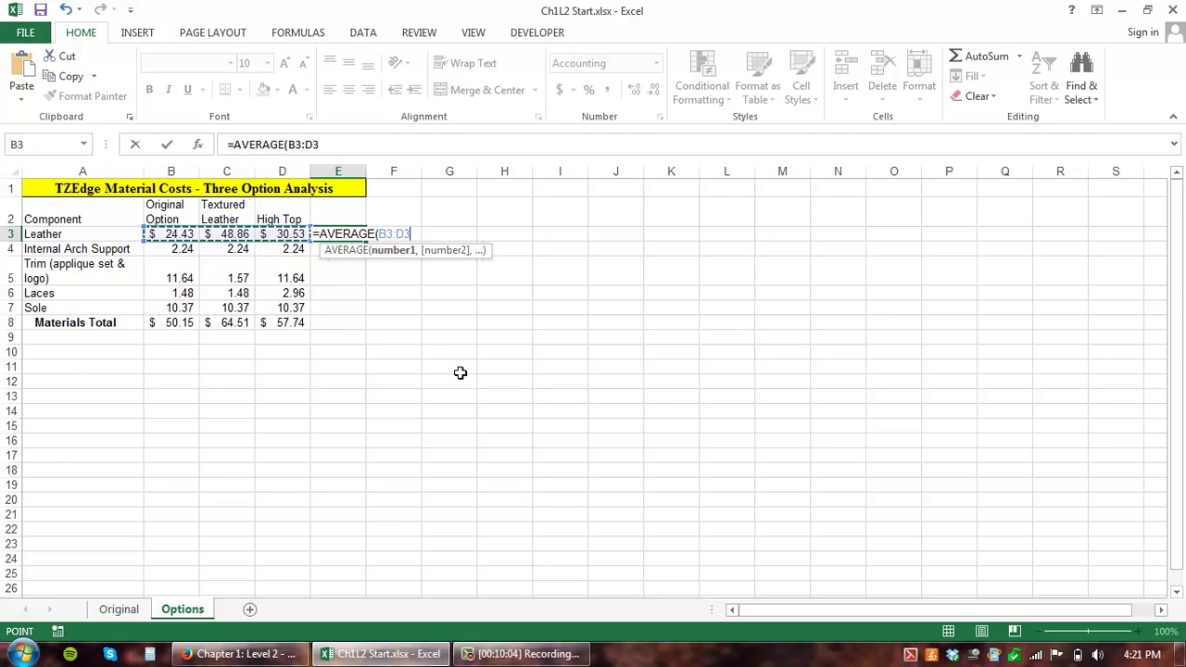
text())
key(Return)
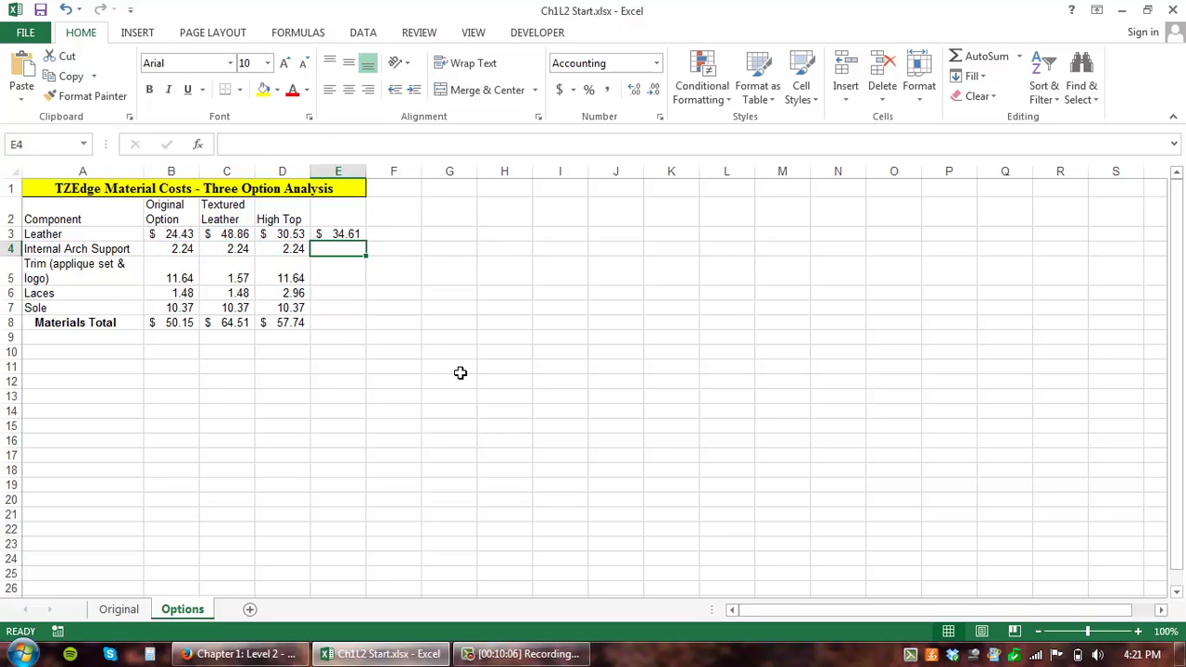
click(351, 233)
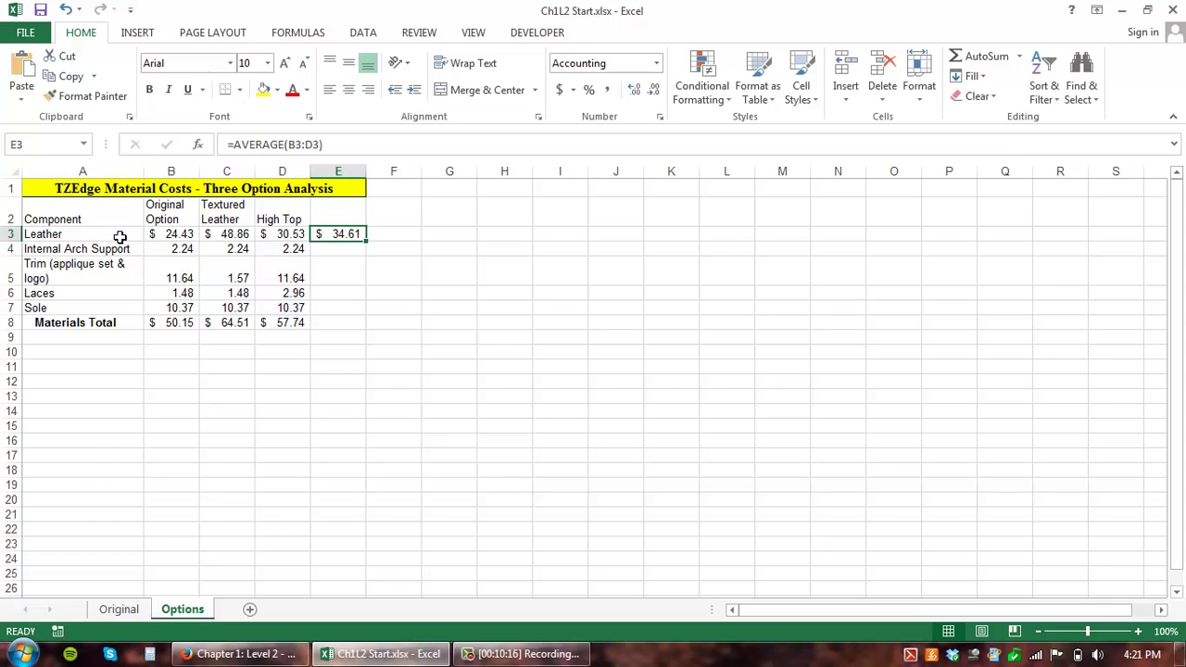
Step: Add an AutoSum Average in E4 over the Internal Arch Support costs, giving 2.24
click(349, 250)
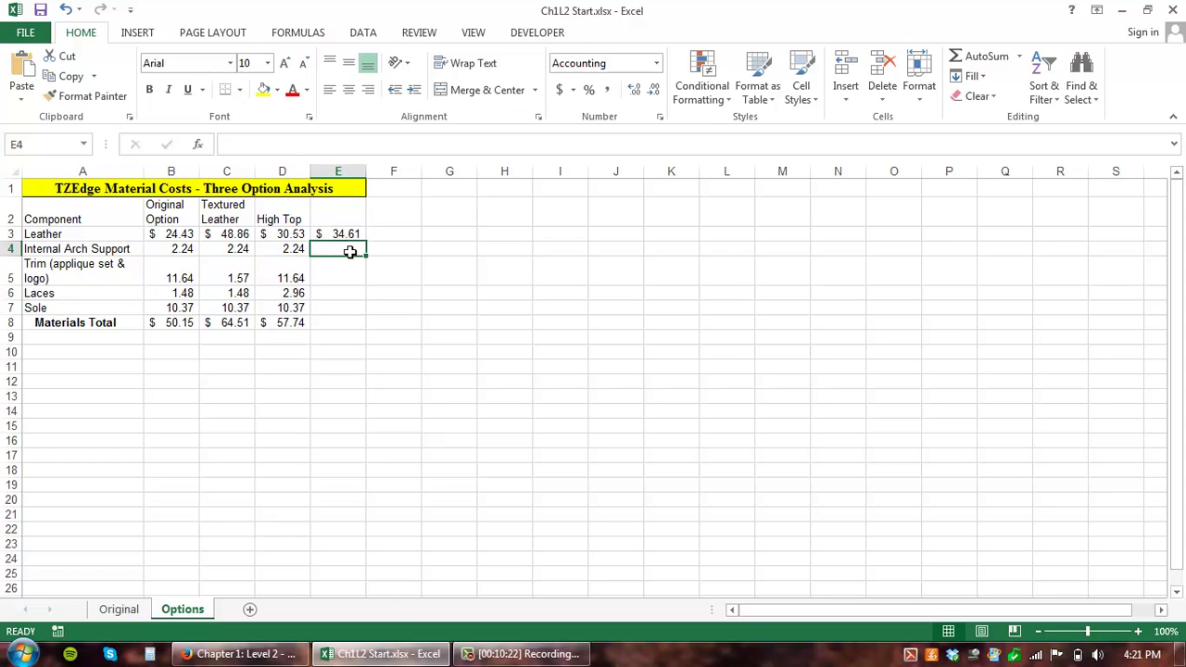
click(1019, 57)
click(993, 98)
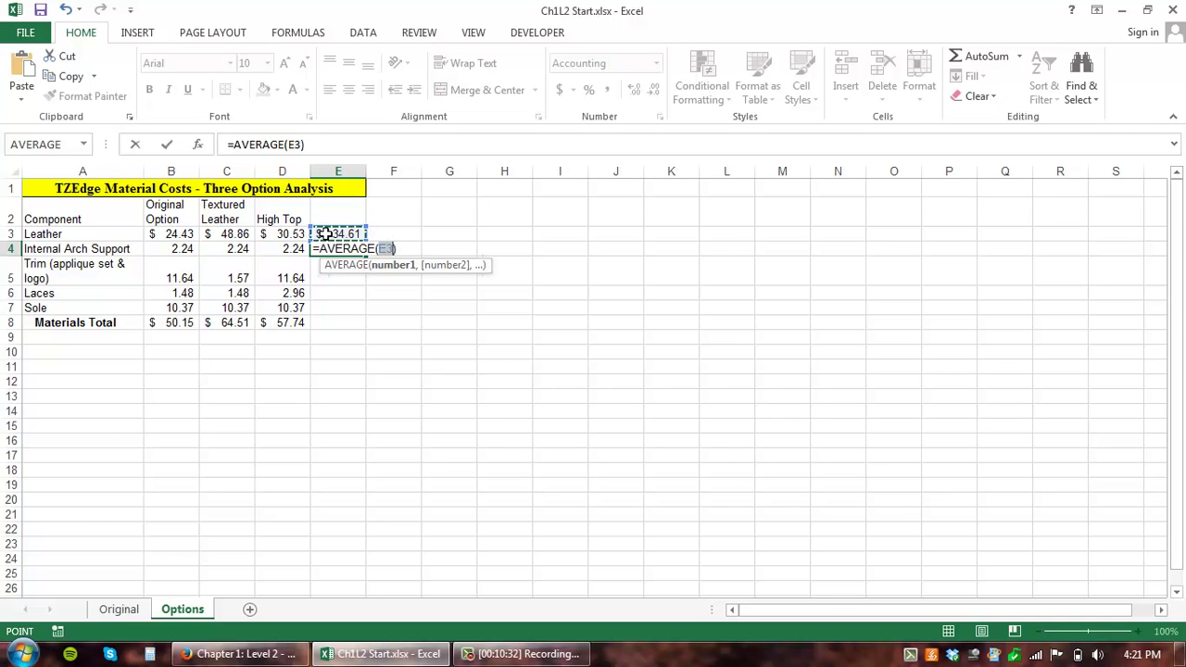
key(BackSpace)
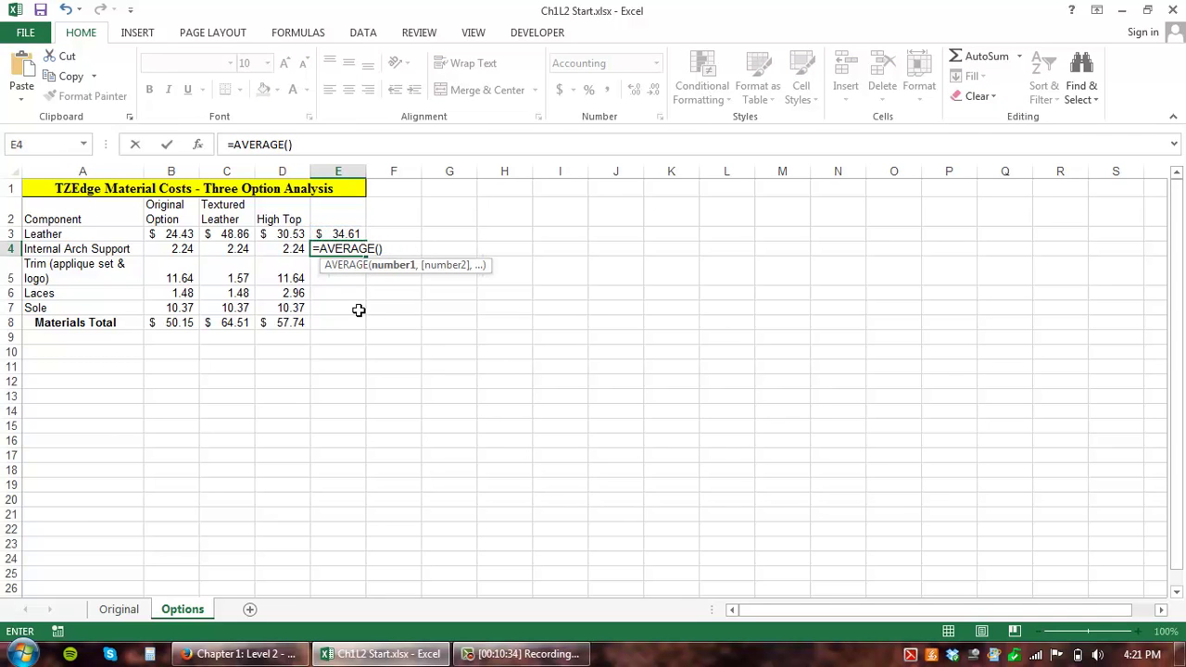
drag(172, 248, 278, 257)
key(Return)
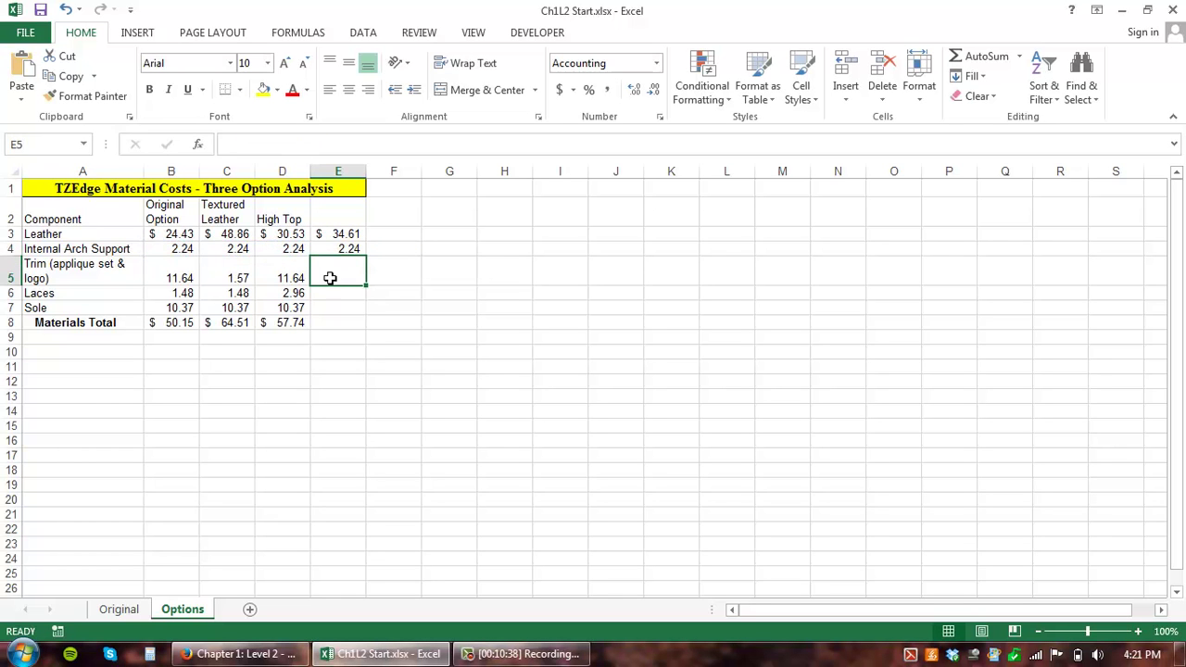
Step: Average the Trim costs B5:D5 in E5 through the Insert Function dialog (8.28)
click(206, 152)
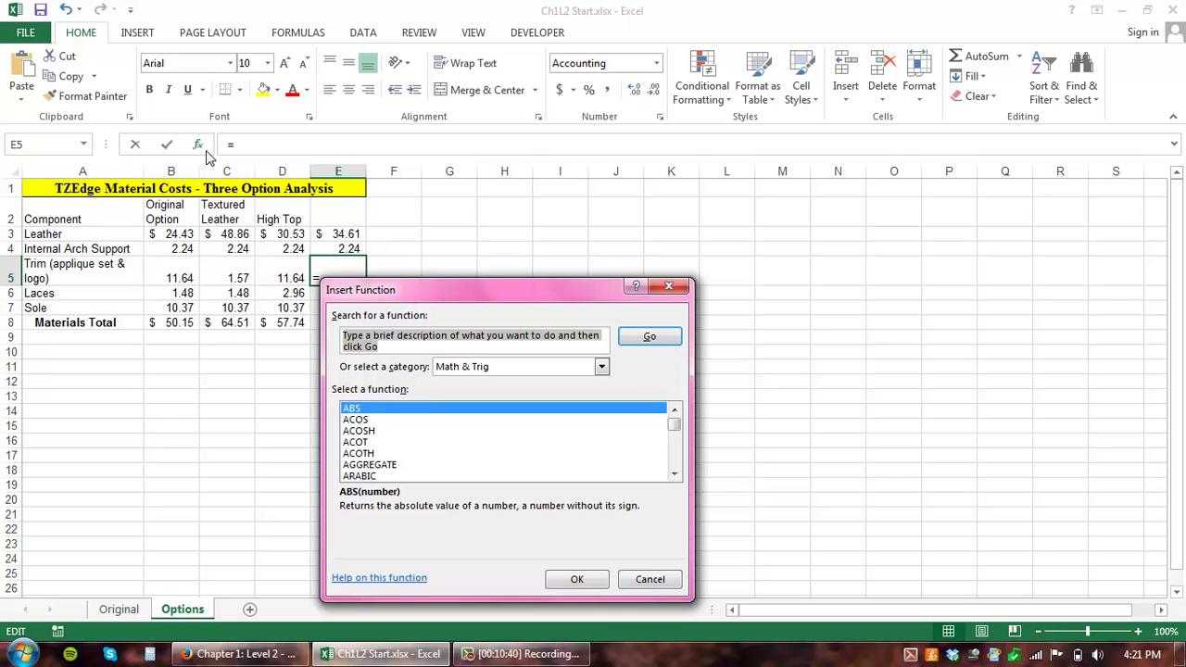
text(average)
key(Return)
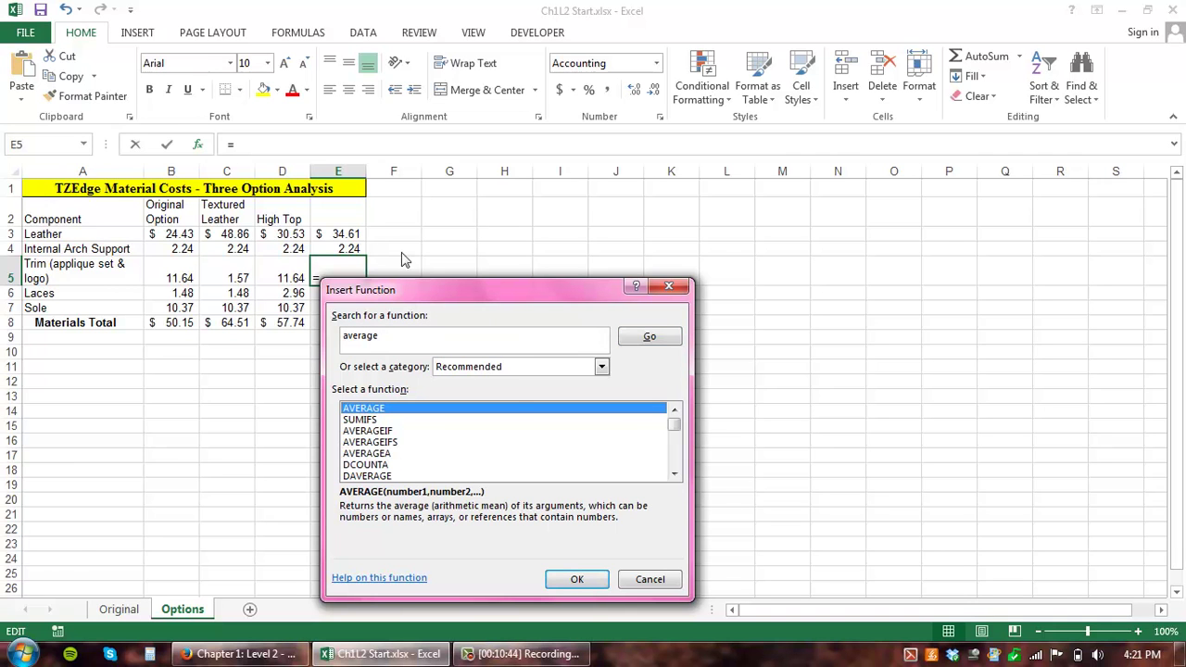
click(577, 579)
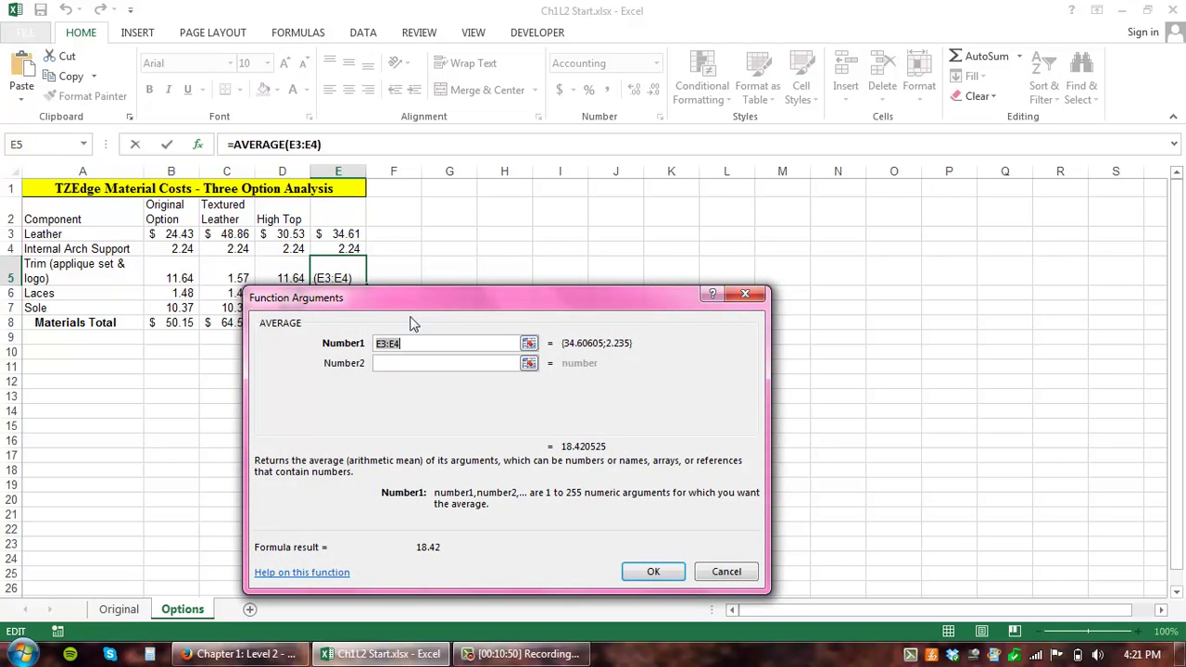
drag(435, 293, 693, 204)
key(Delete)
drag(167, 274, 282, 268)
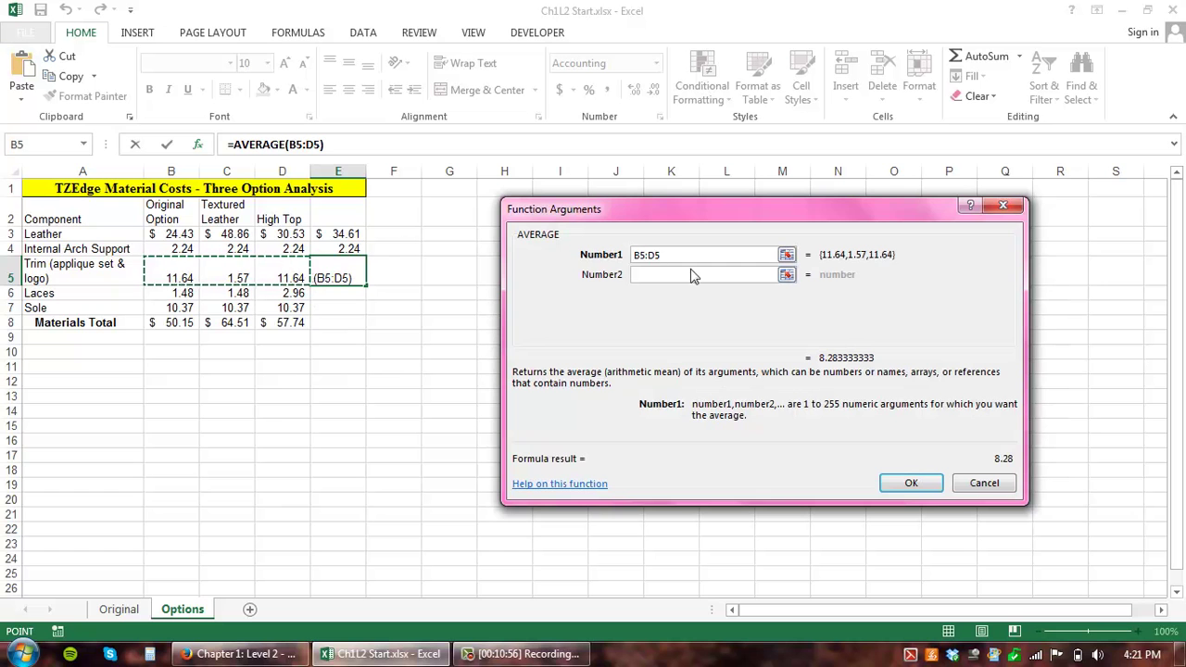
click(897, 478)
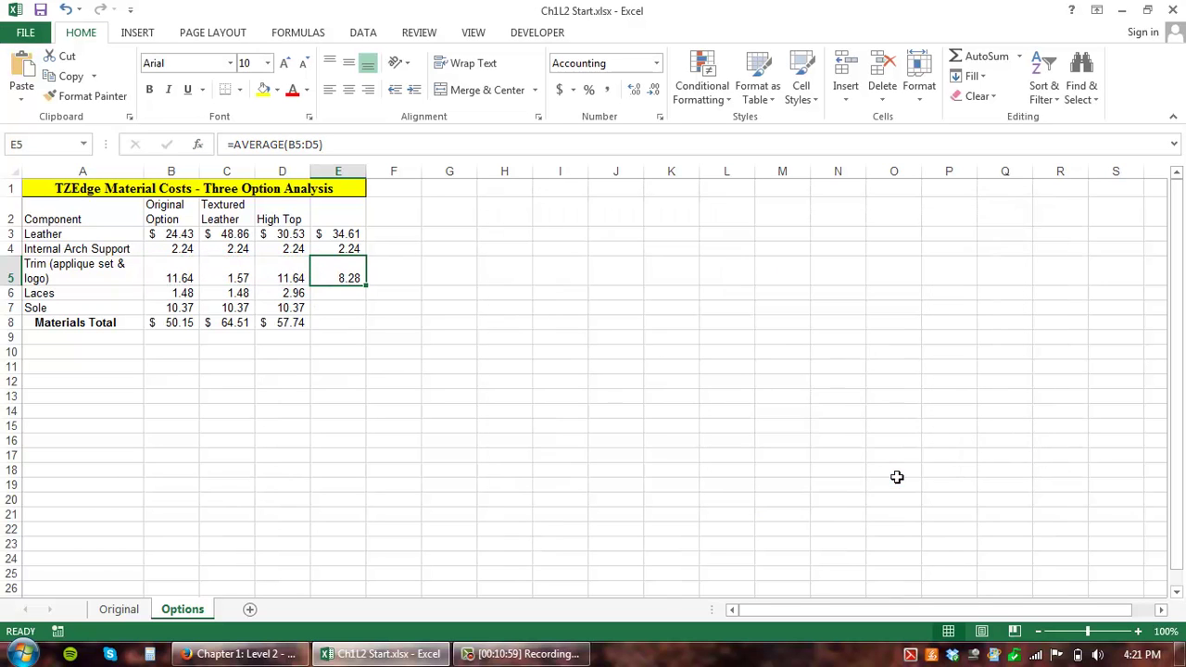
Step: Average the Laces costs B6:D6 in E6 with AutoSum Average (1.97)
click(326, 295)
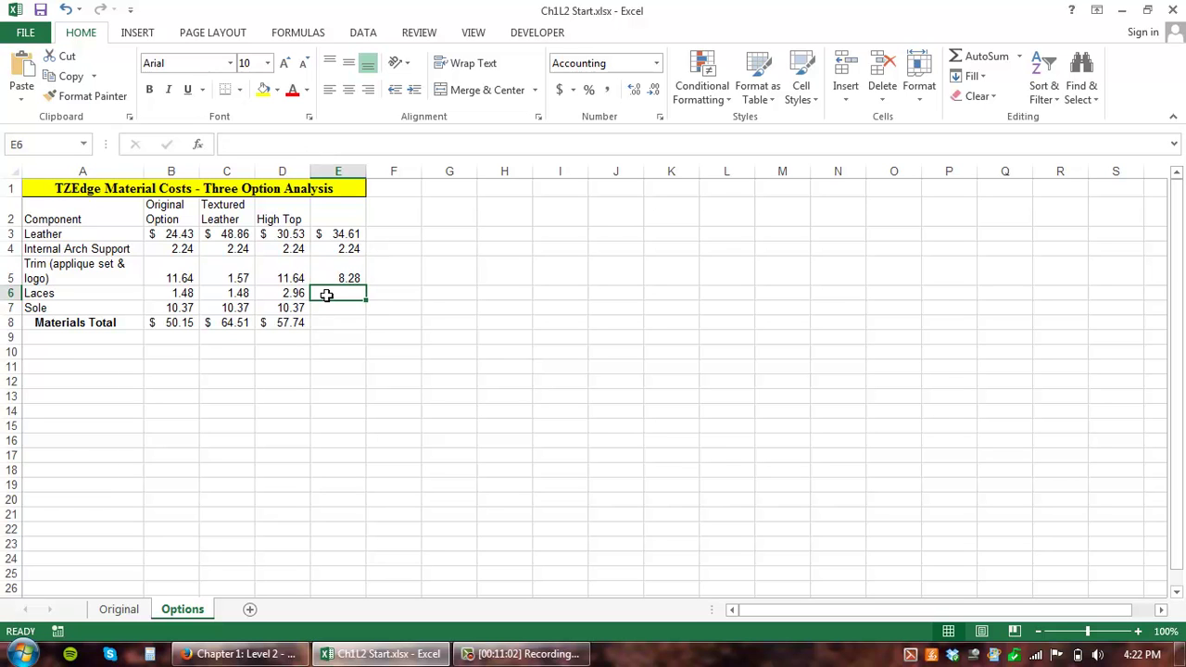
click(292, 35)
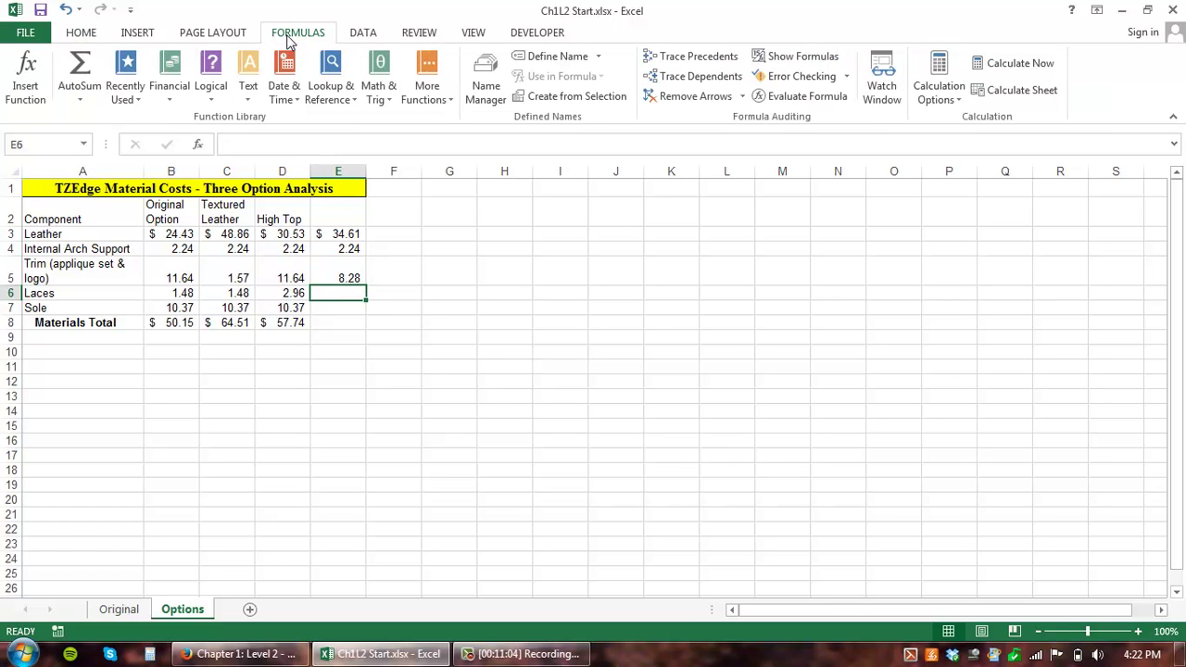
click(378, 93)
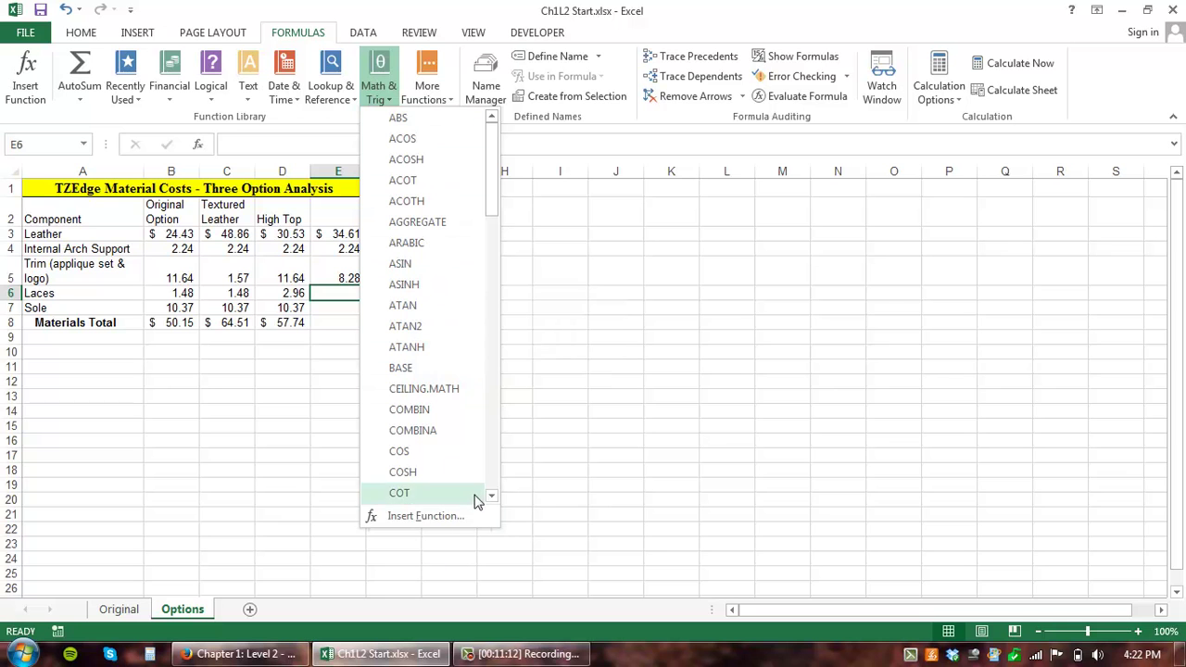
click(81, 100)
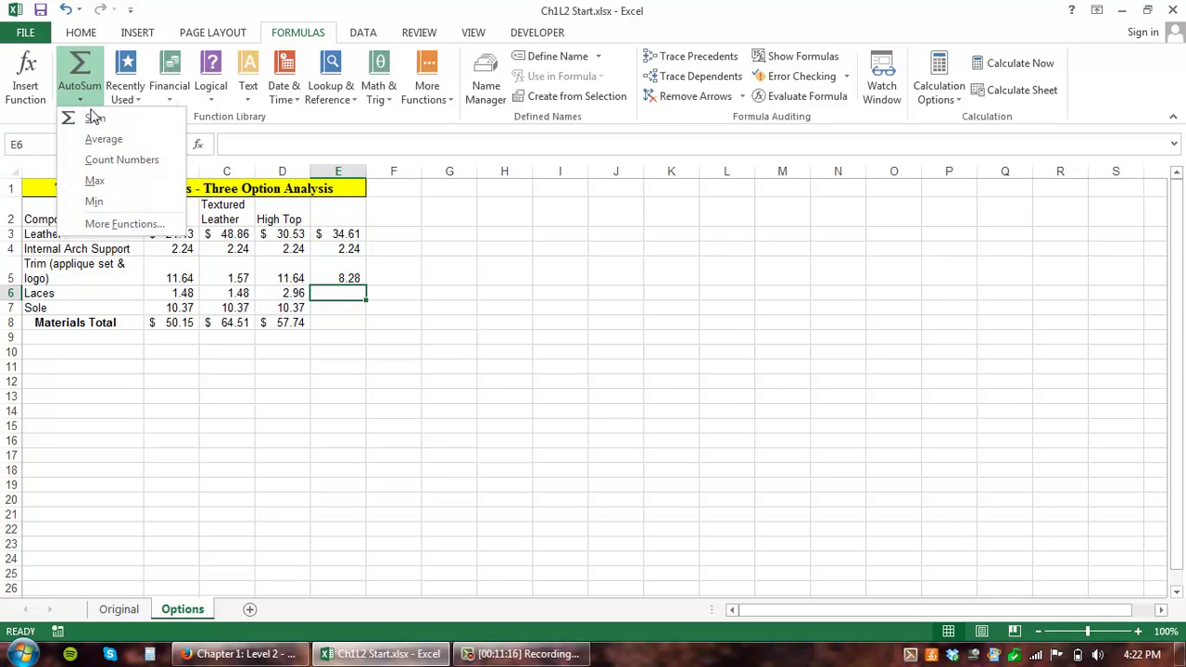
click(102, 139)
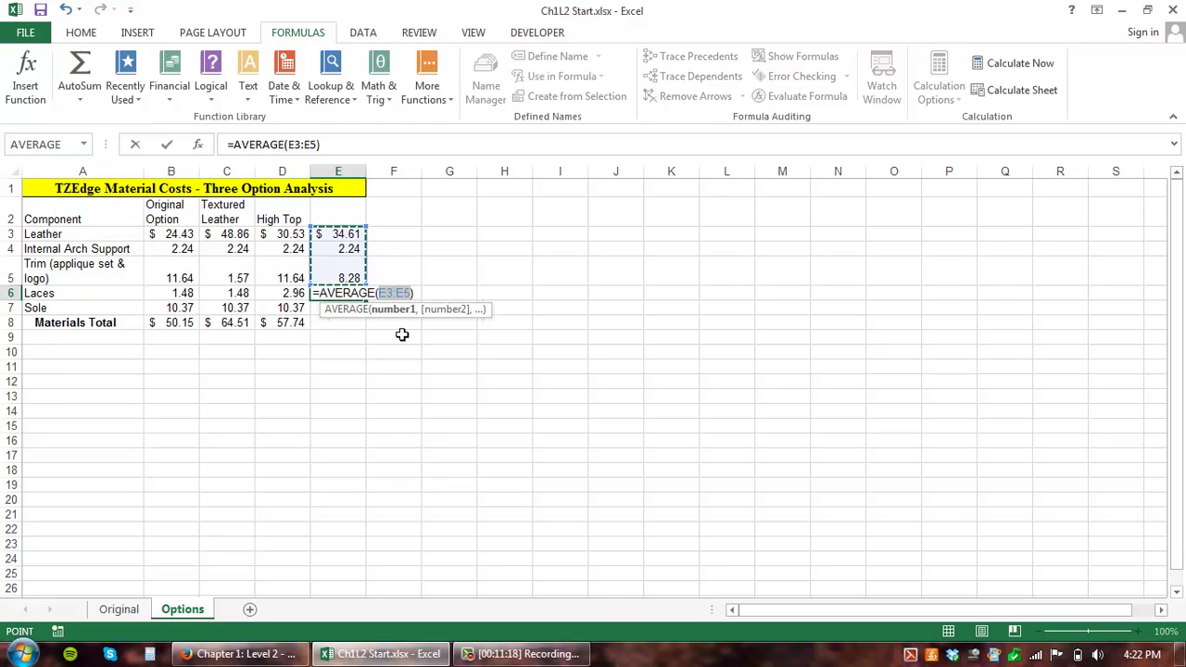
drag(294, 295, 182, 292)
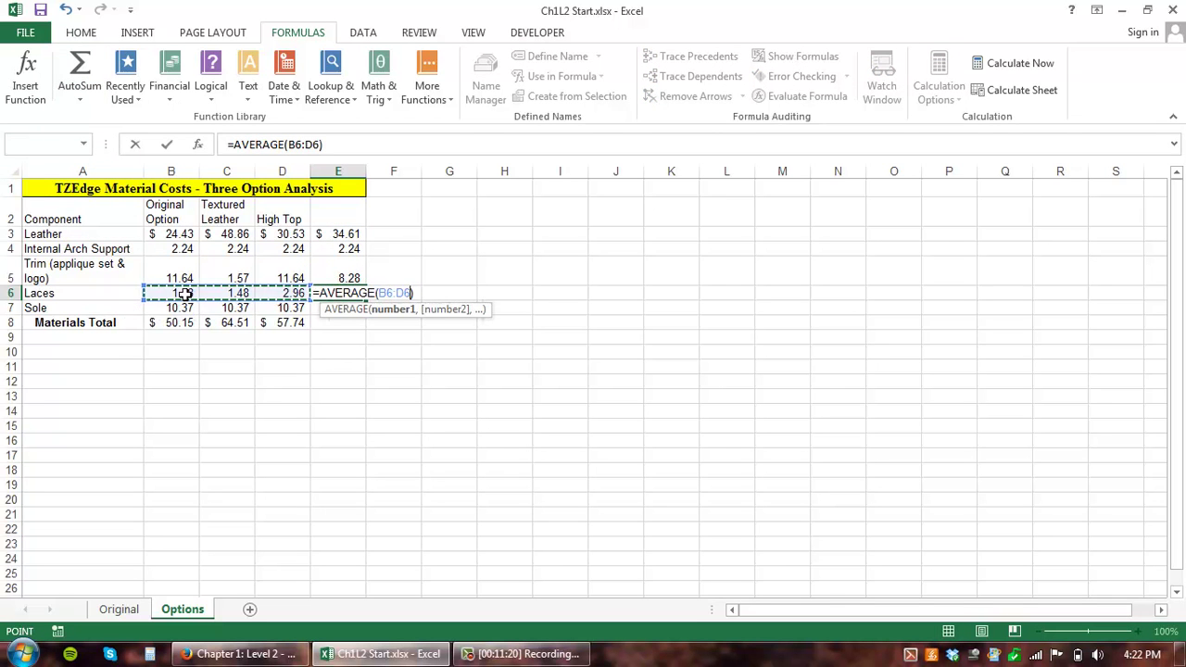
key(Return)
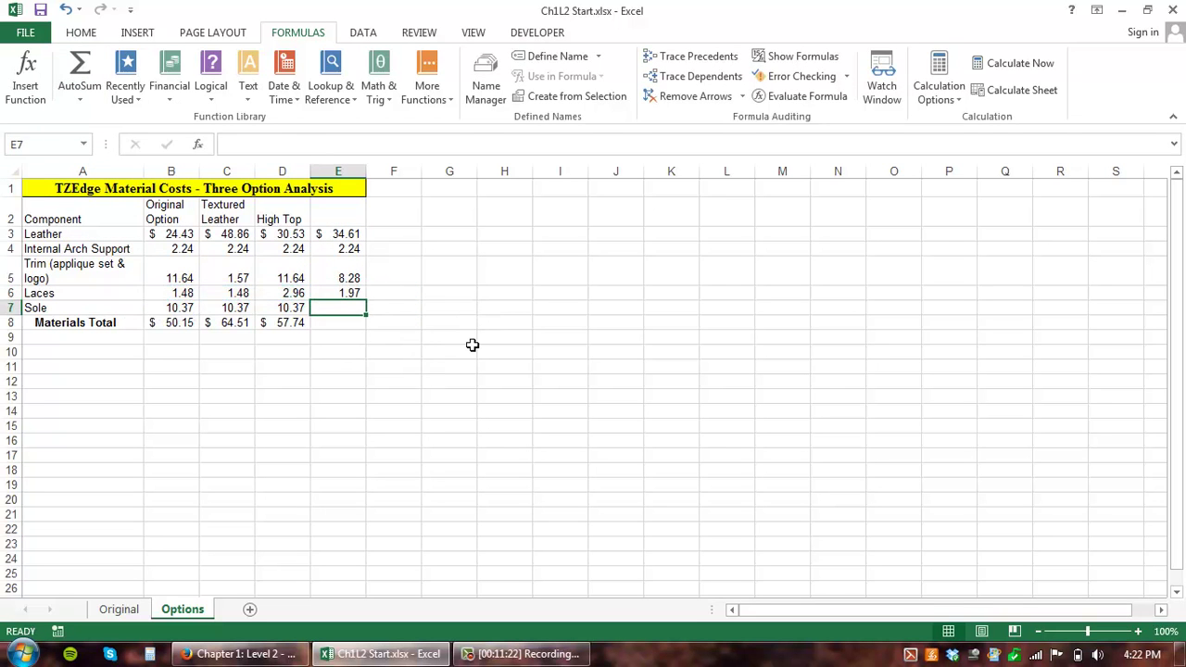
Step: Fill E6's average down to E7 for Sole (10.37)
click(355, 293)
drag(367, 299, 367, 318)
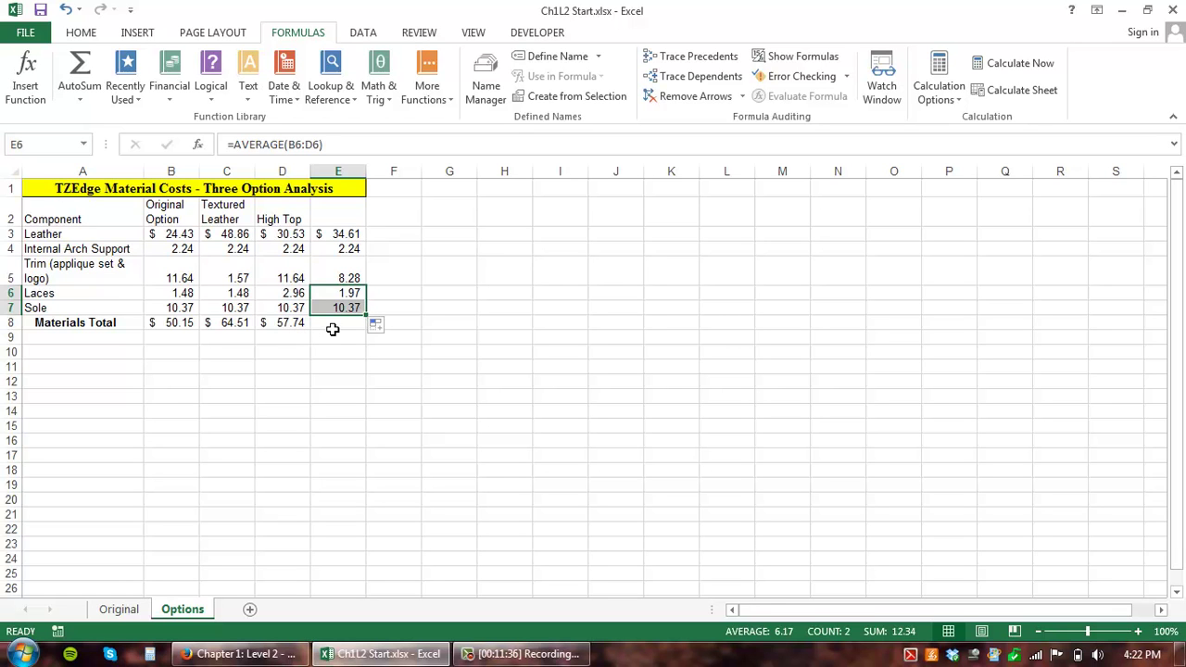
click(333, 326)
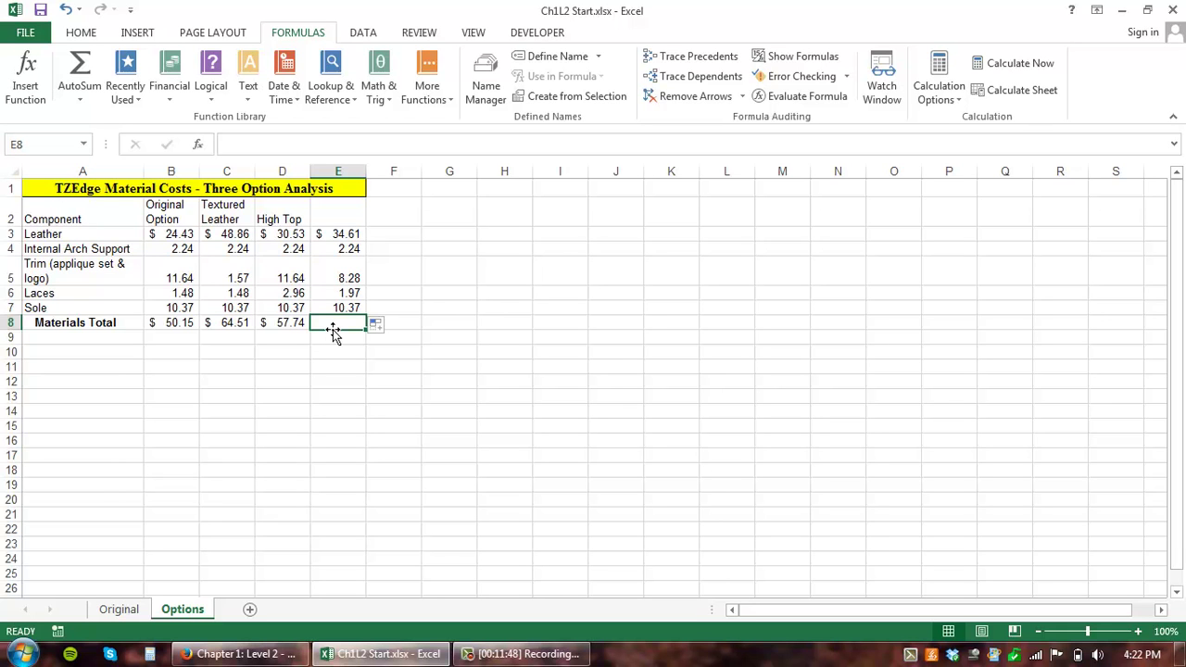
Step: Copy D8's total formula across into E8, giving $ 57.47
click(295, 324)
drag(310, 328, 341, 328)
click(342, 363)
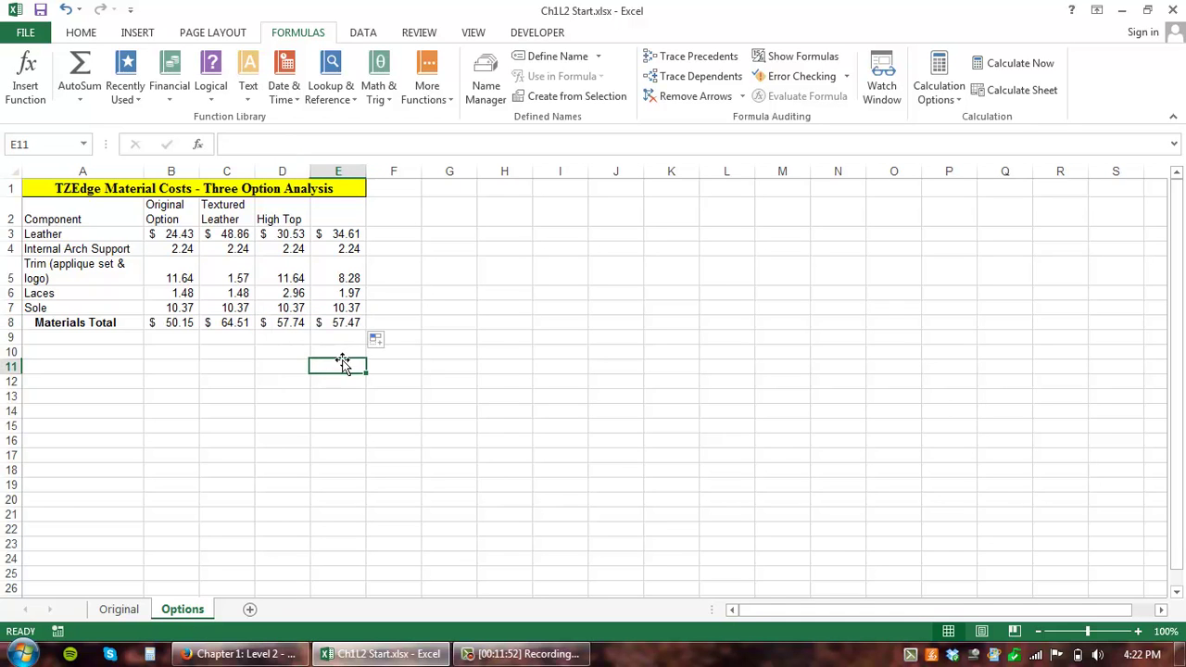
click(345, 324)
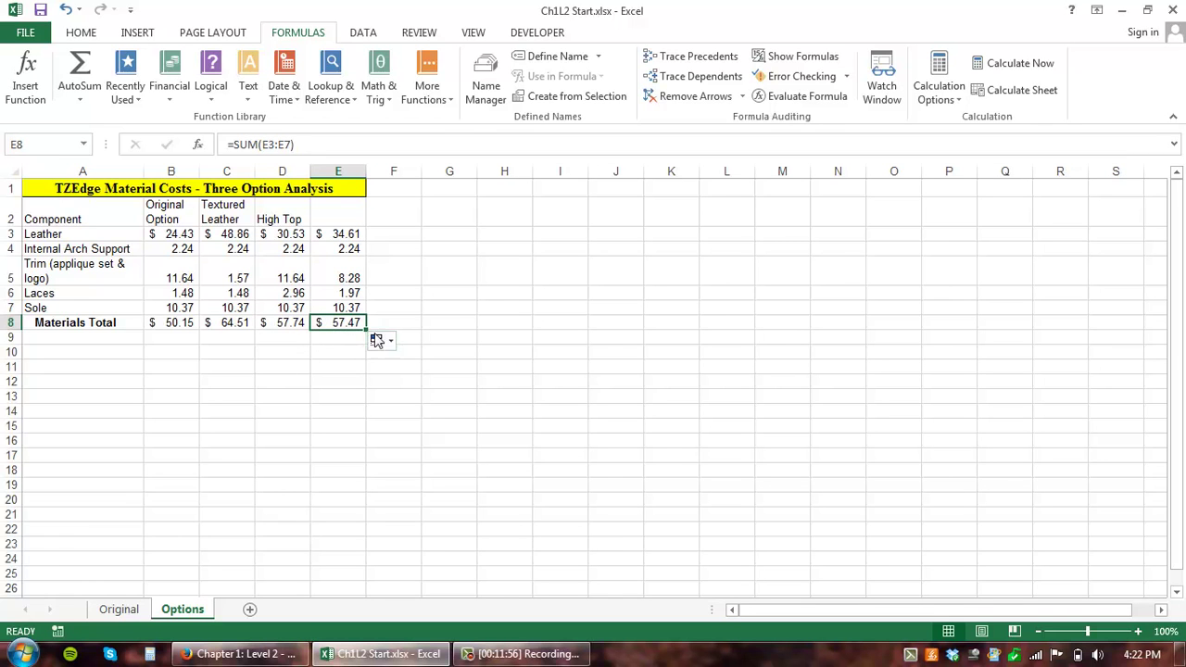
click(376, 409)
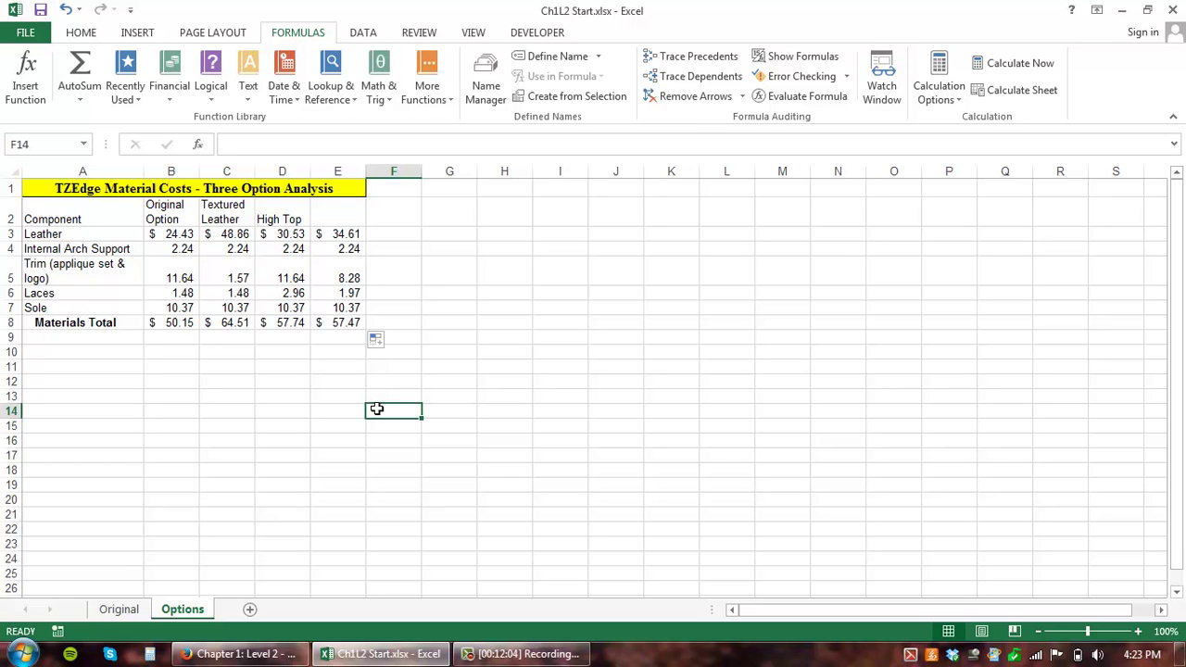
click(81, 352)
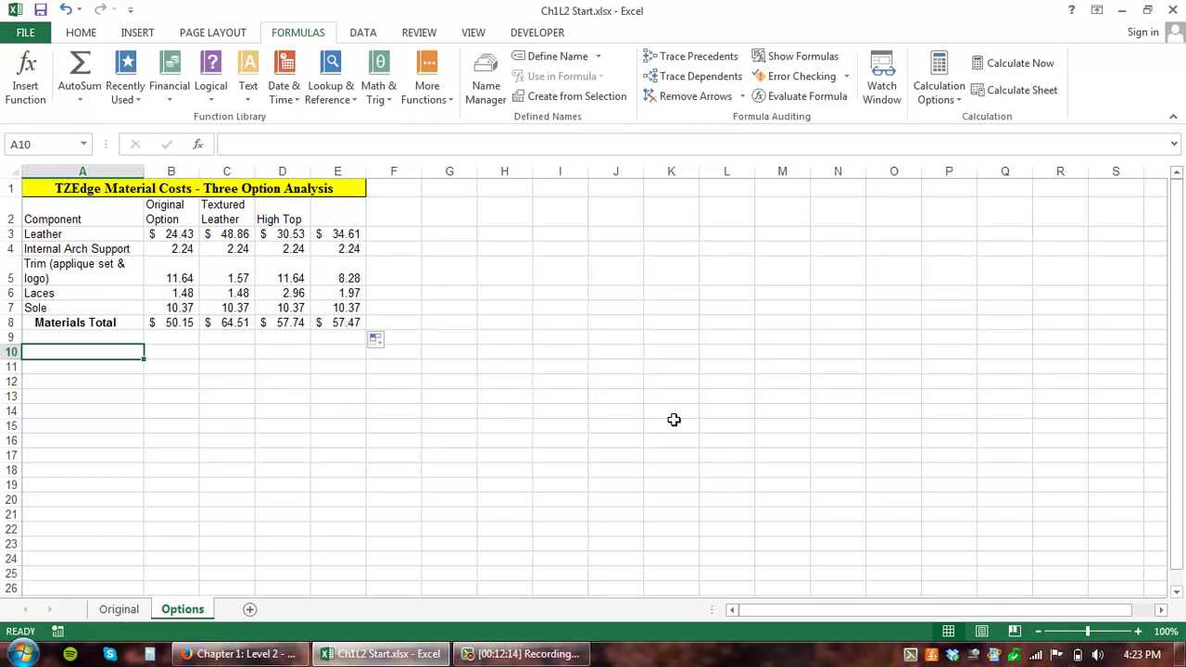
key(Right)
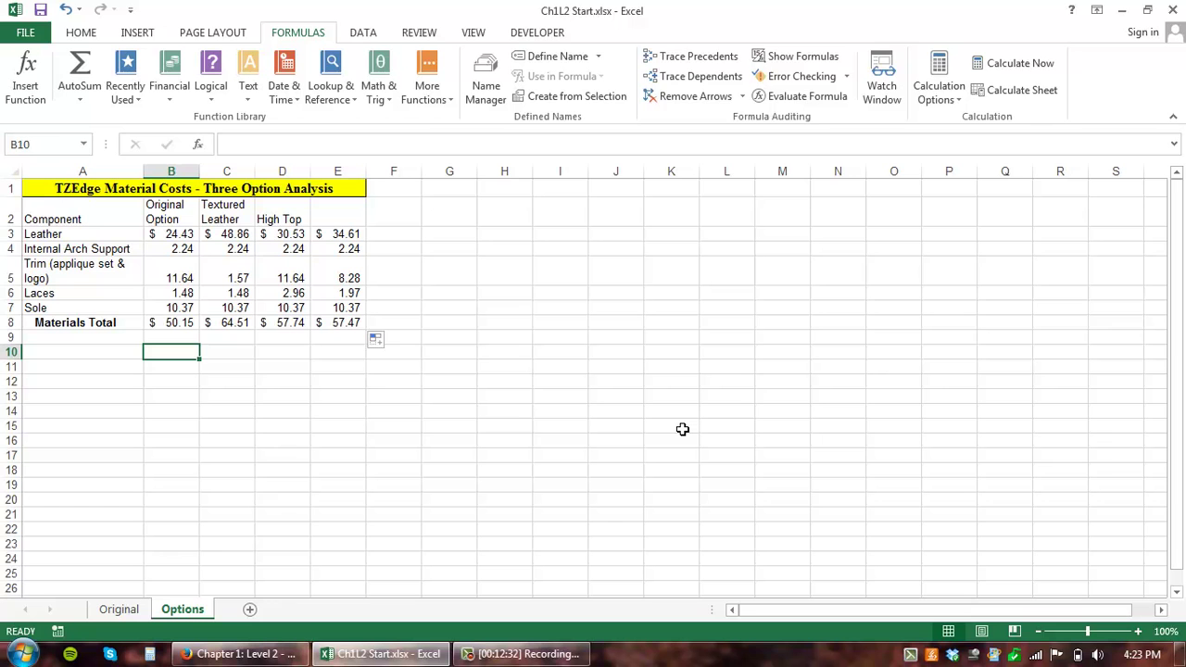
Step: Enter =MIN(B3:D7) in B10, showing the lowest cost $ 1.48
text(=min)
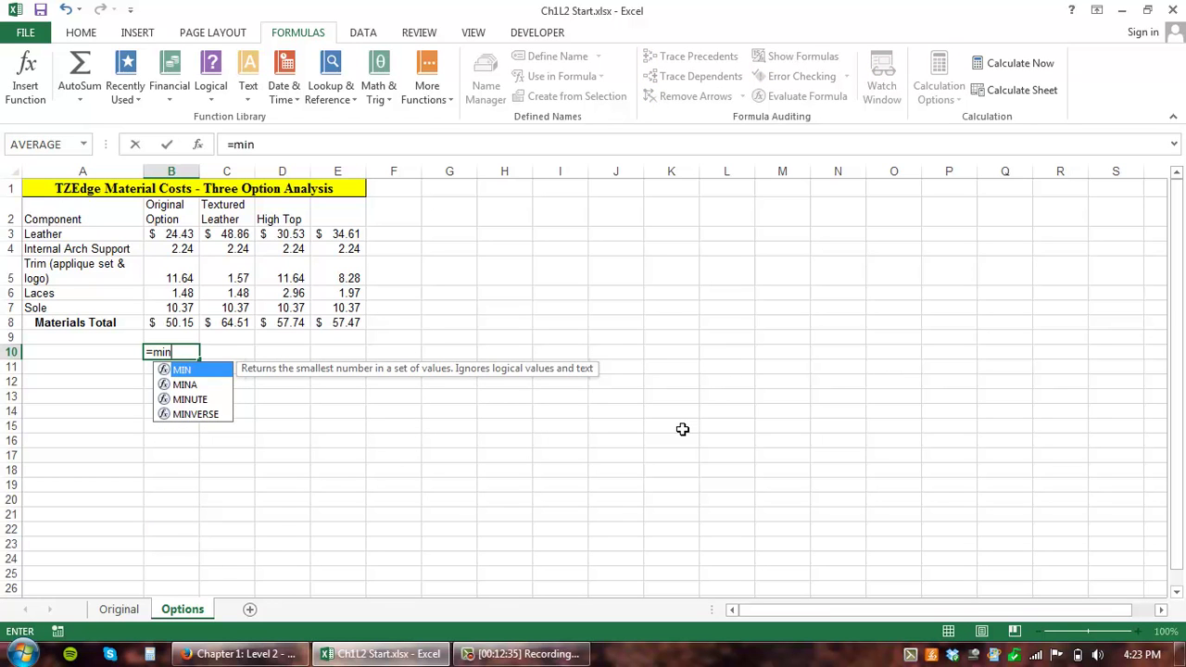
key(Tab)
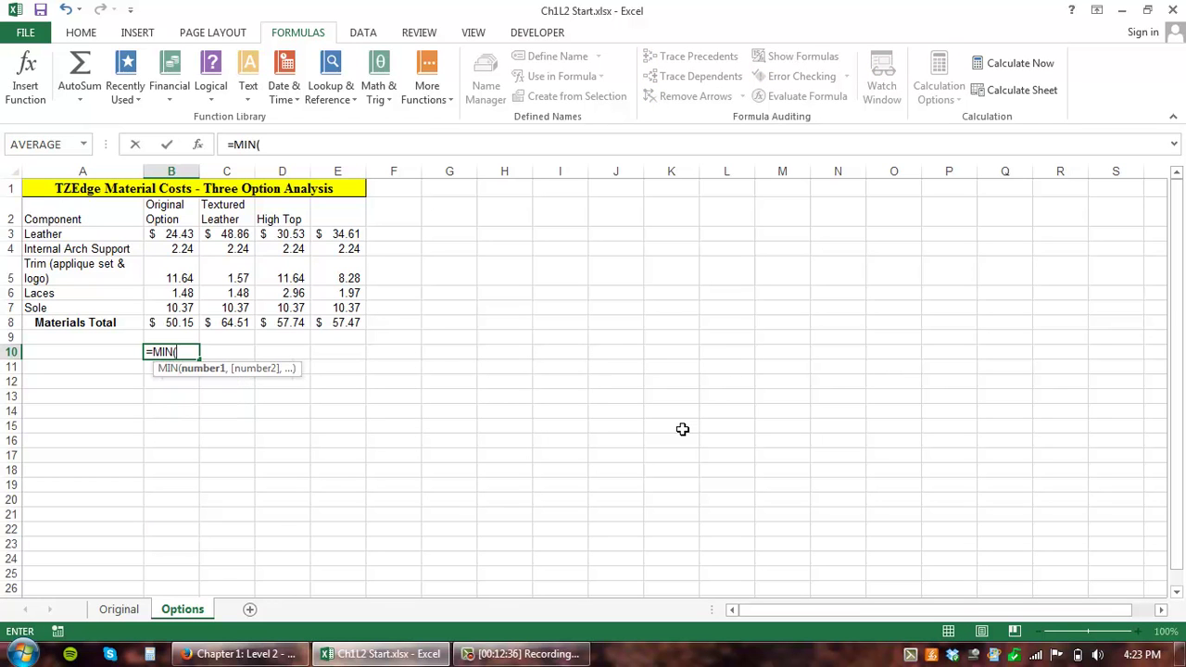
click(153, 234)
drag(153, 234, 278, 306)
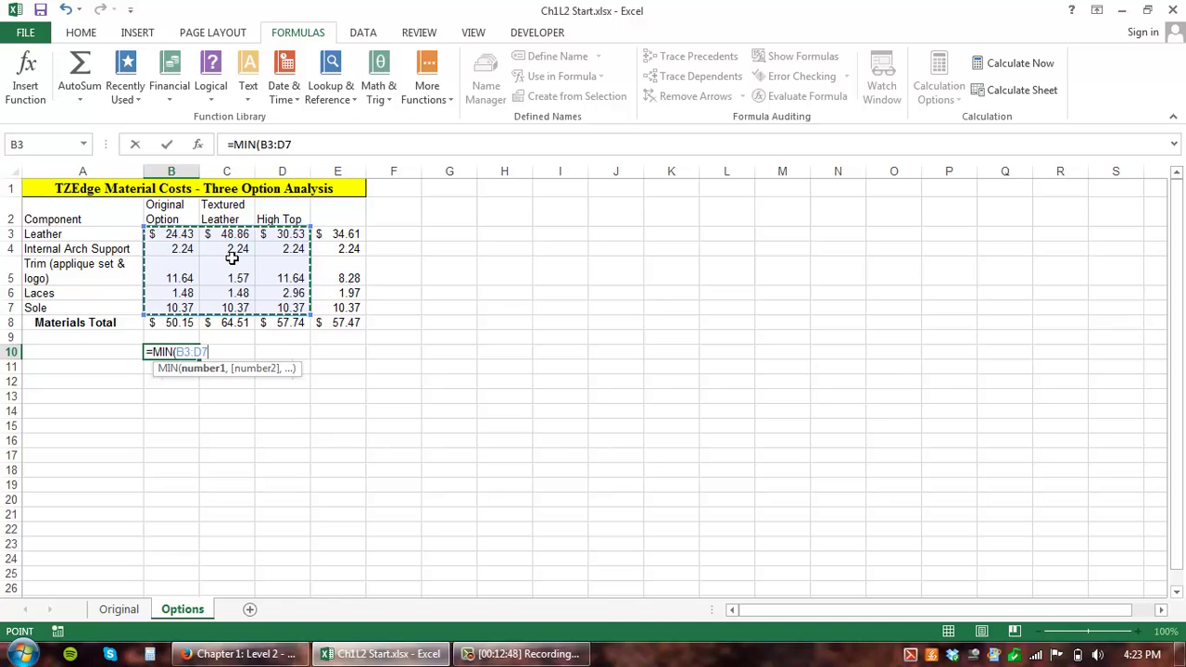
key(Return)
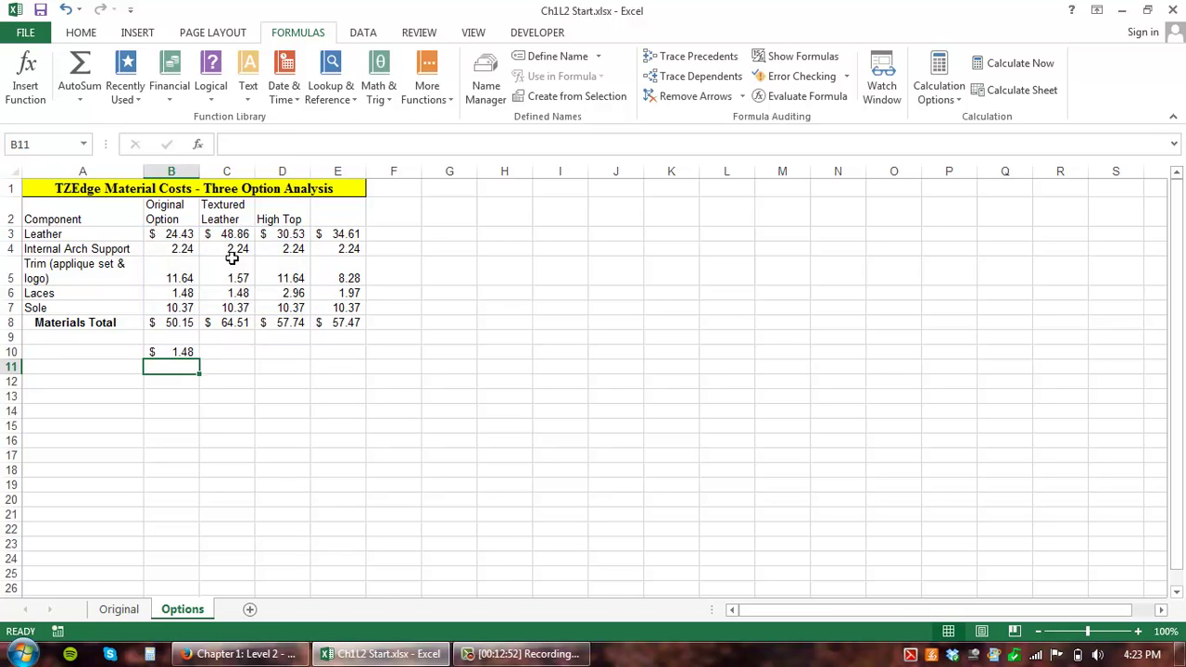
Step: Enter =MAX(B3:D7) in B11, showing the highest cost $ 48.86
text(=ma)
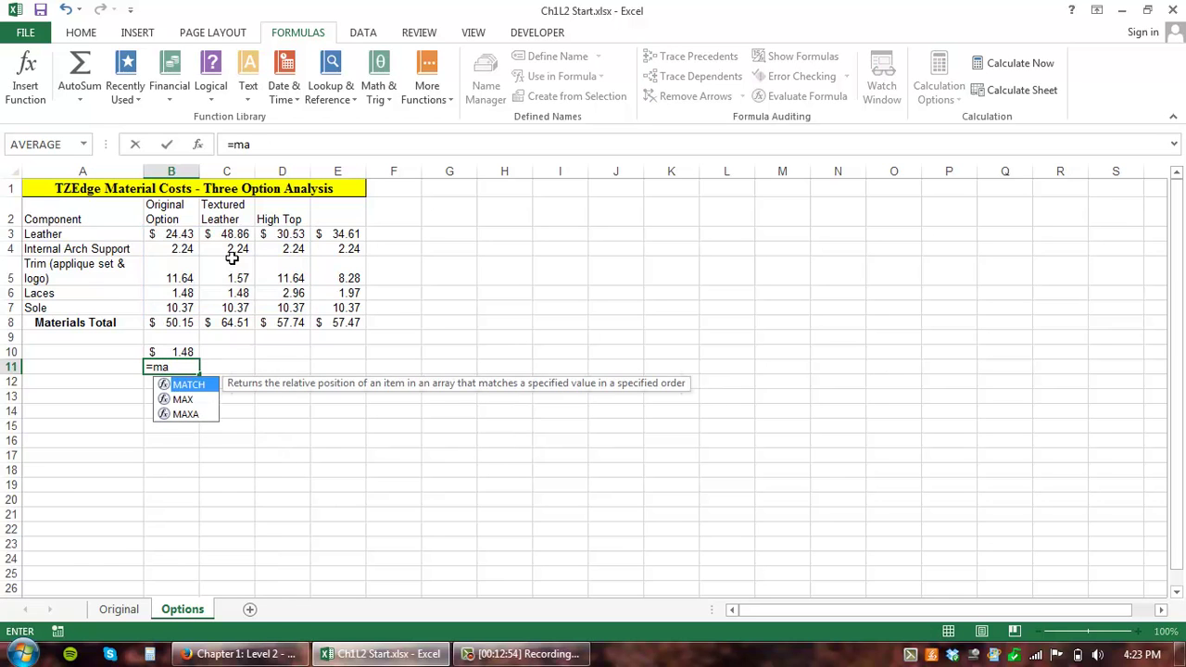
key(Down)
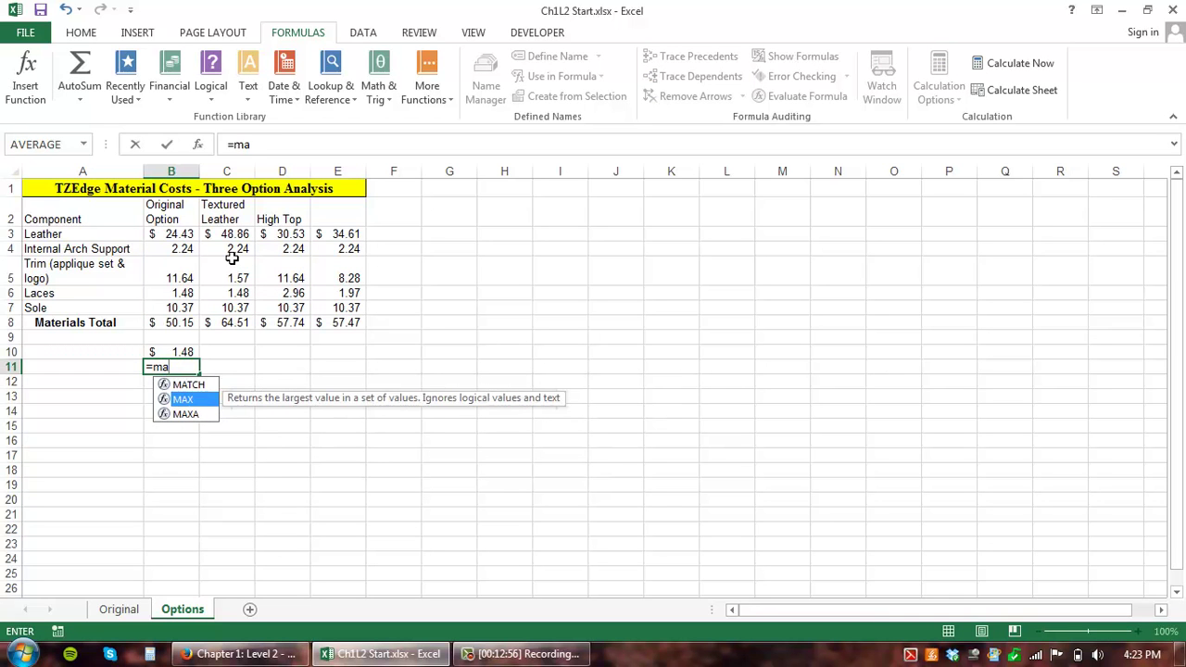
key(Tab)
drag(174, 234, 296, 306)
key(Return)
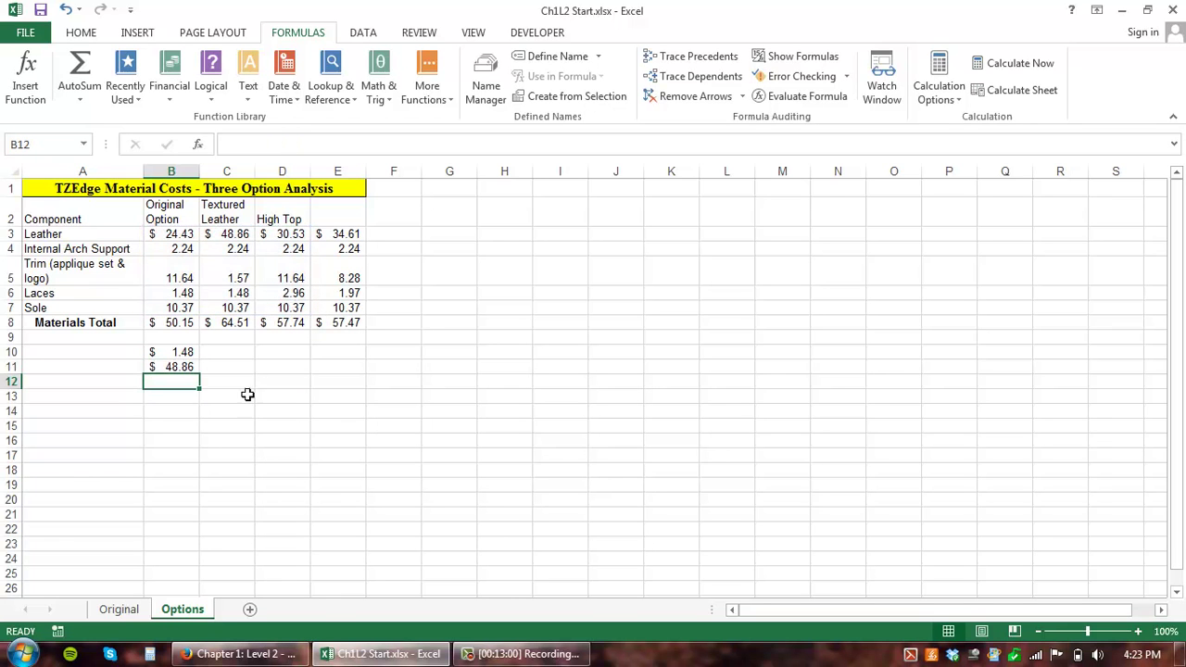
click(180, 367)
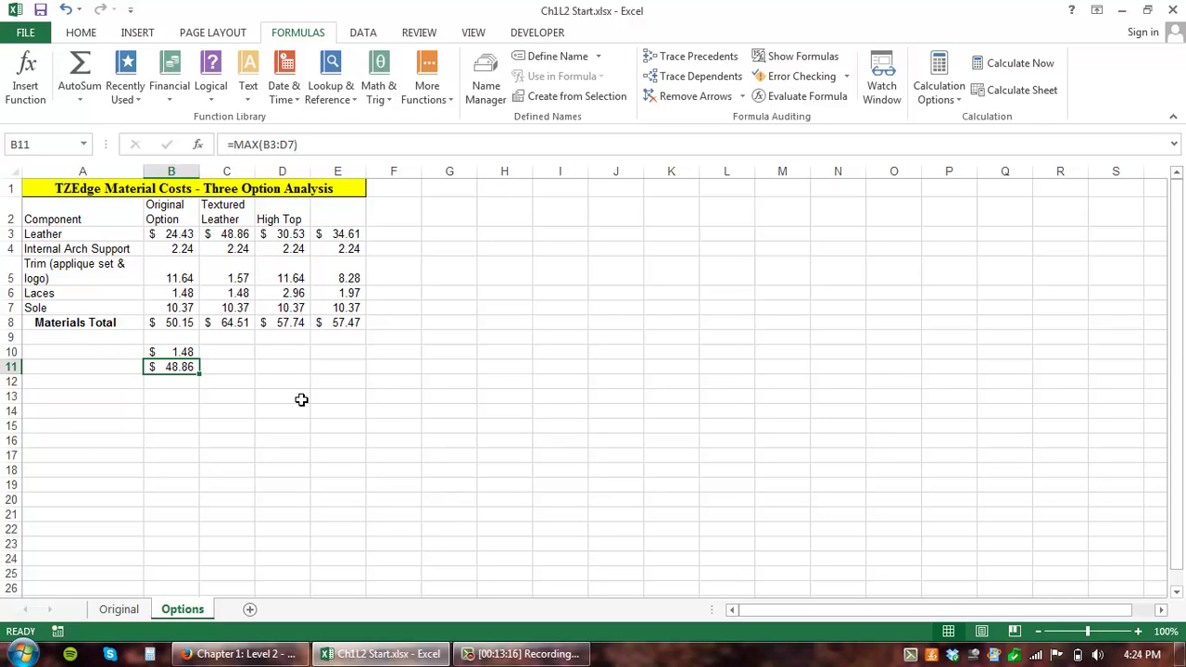
Step: Head column E with 'Average' in E2
click(337, 201)
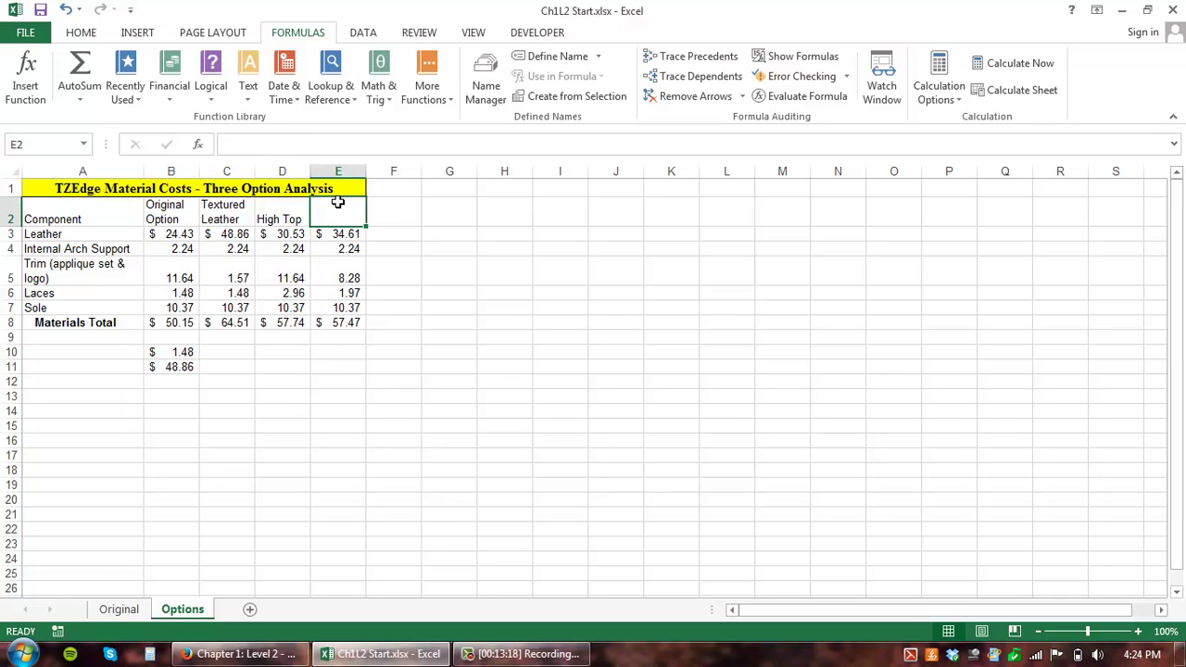
text(Av)
text(erage)
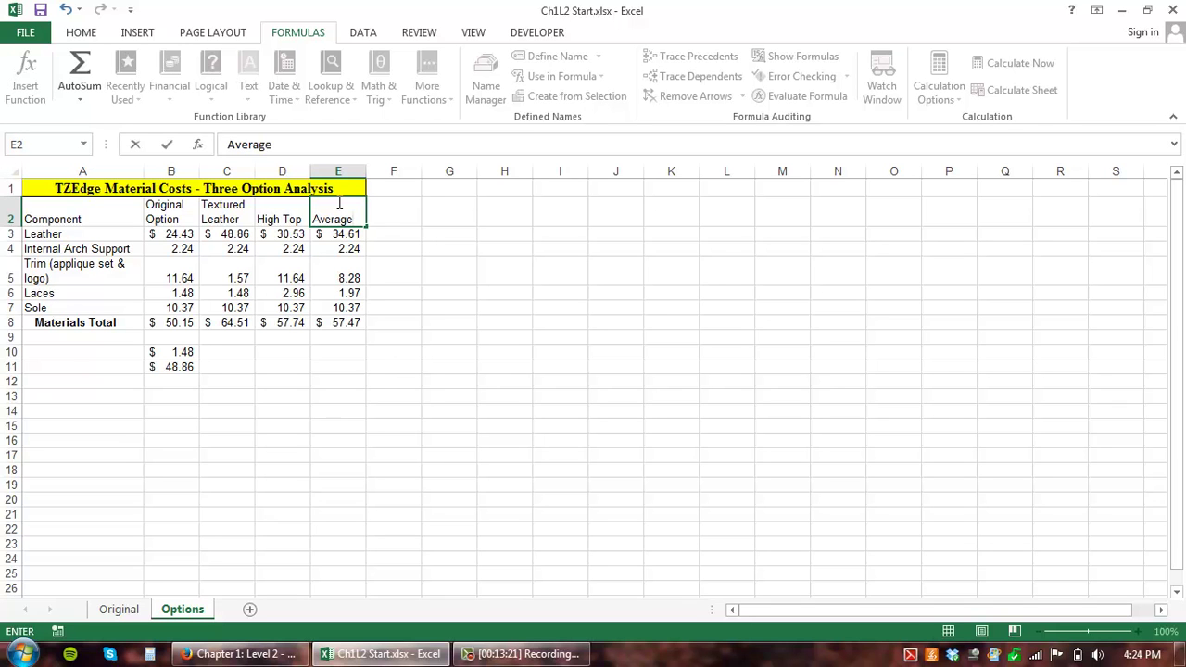
key(Return)
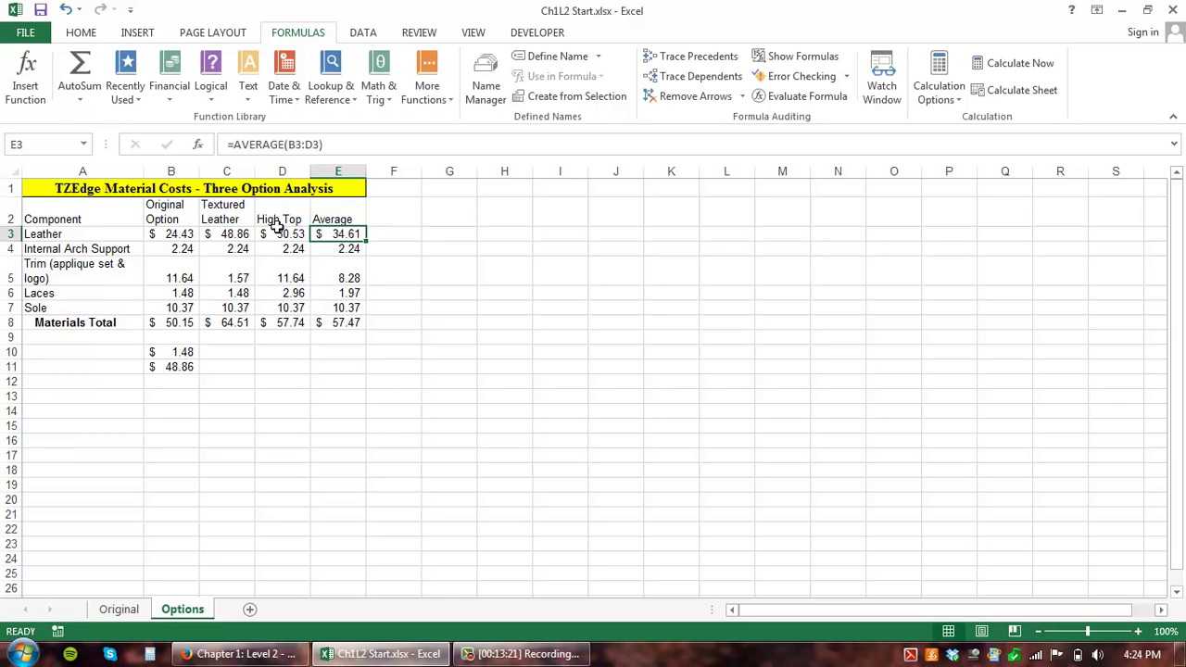
Step: Label A10 'Minumum cost of component' and A11 'Maximum cost of a component'
click(90, 352)
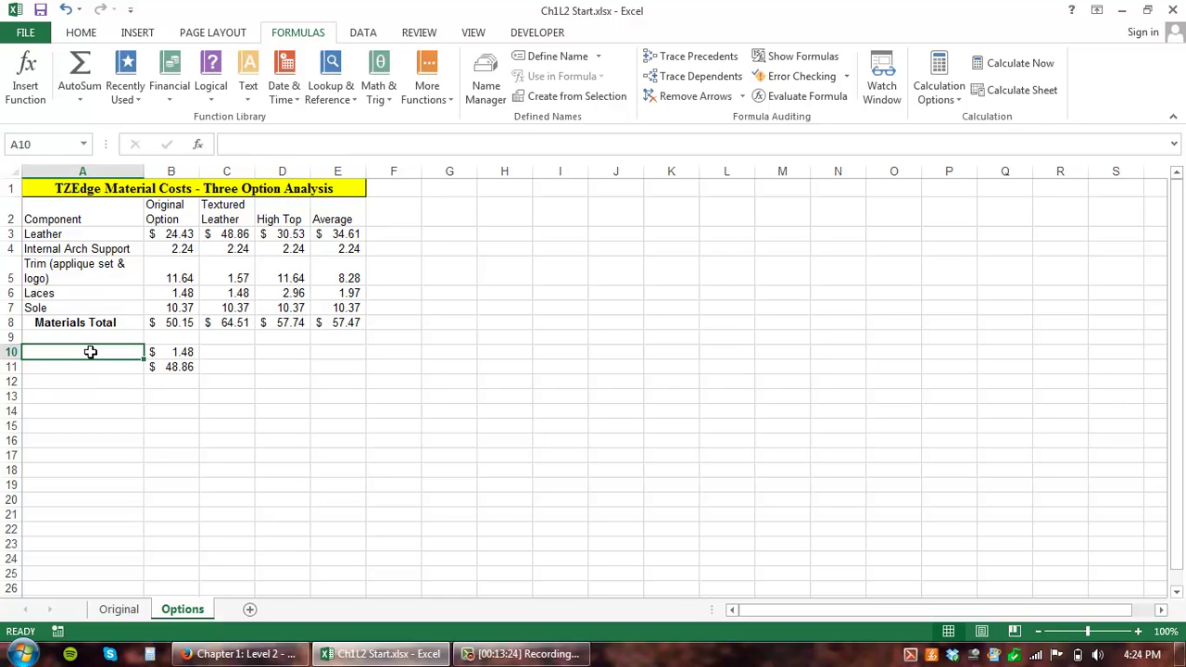
text(Minu)
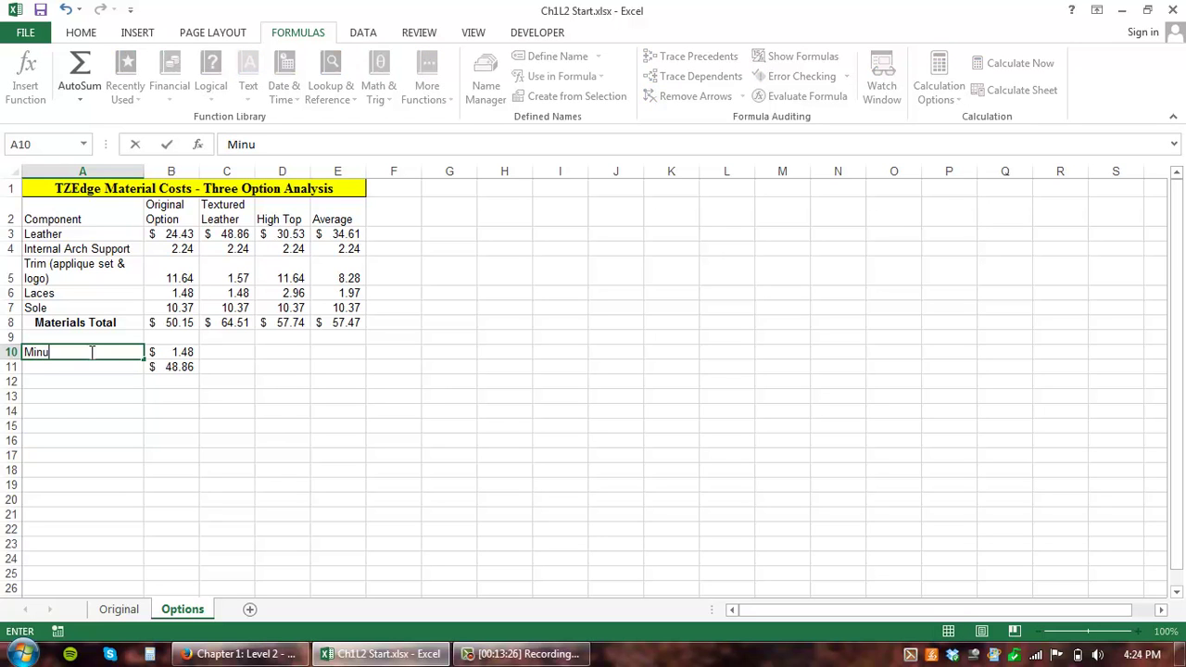
key(BackSpace)
text(umu)
text(m of a)
key(BackSpace)
key(BackSpace)
key(BackSpace)
key(BackSpace)
text(cost of compon)
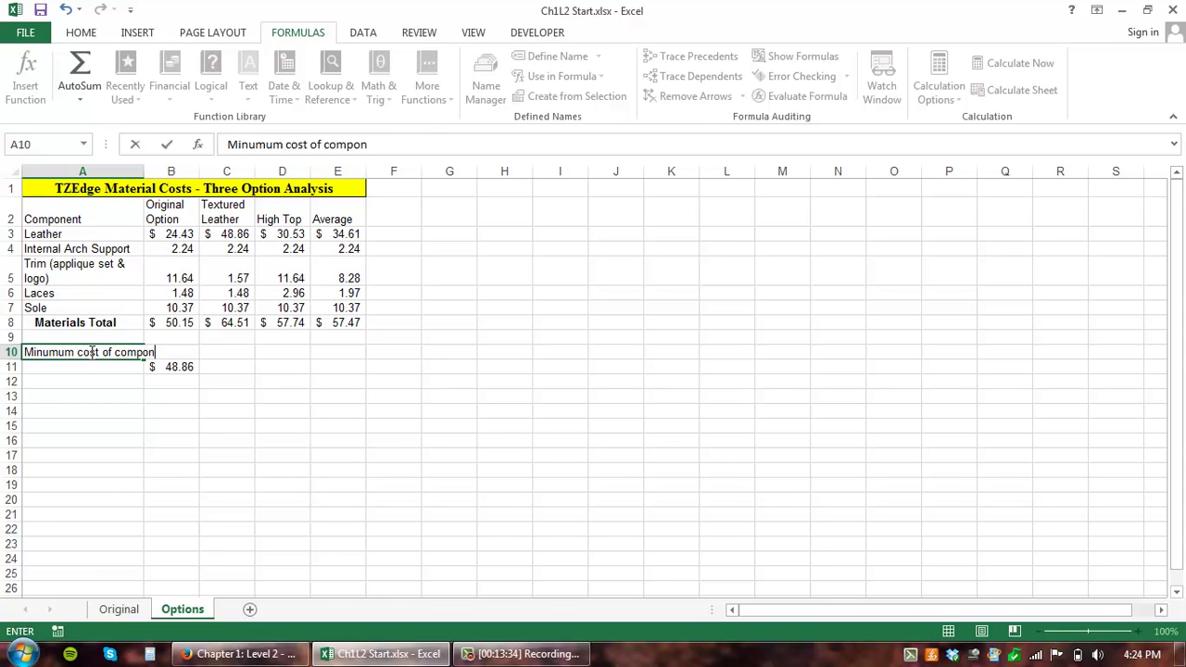
text(ent)
key(Return)
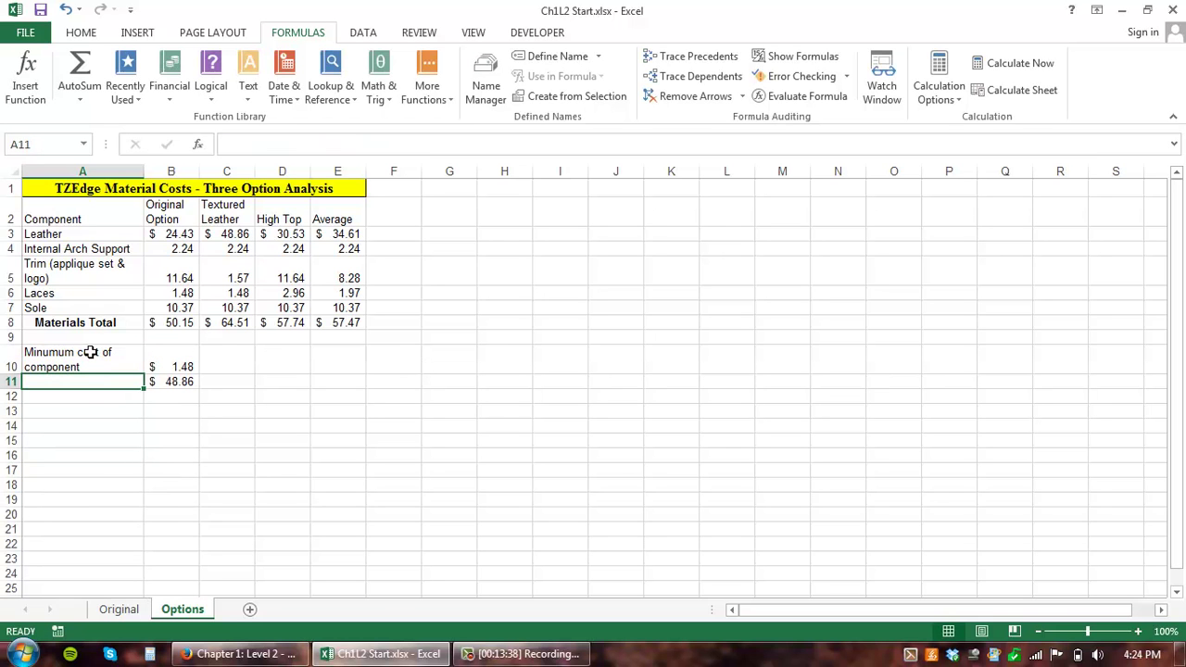
text(Maximum cost of a component)
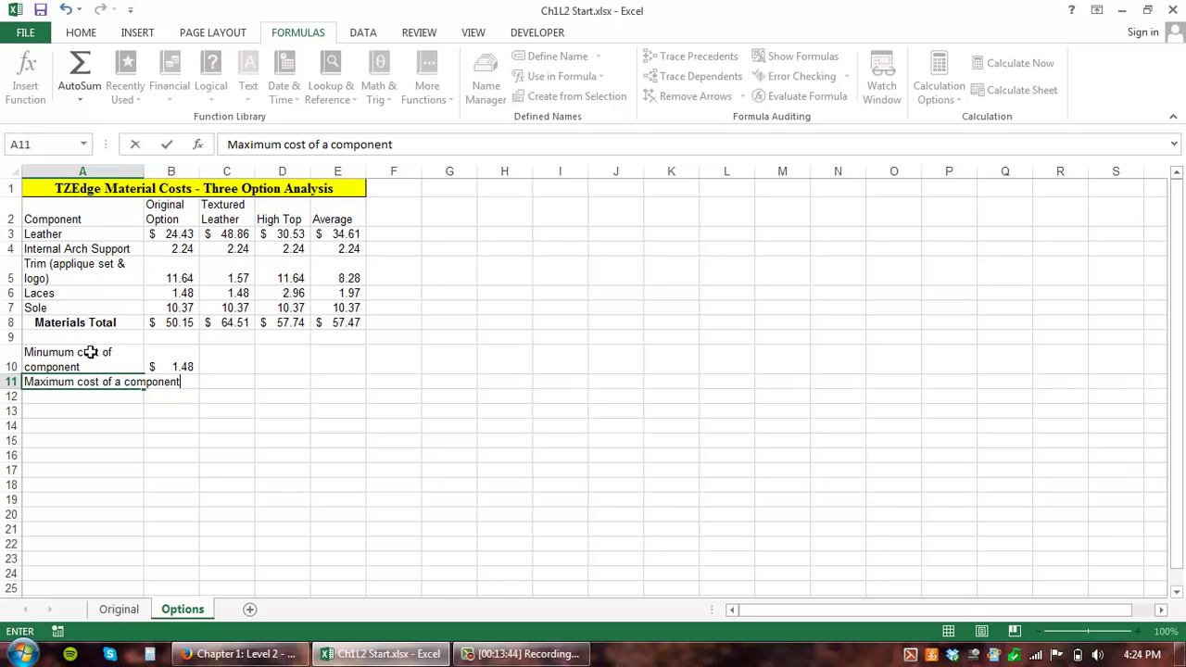
key(Return)
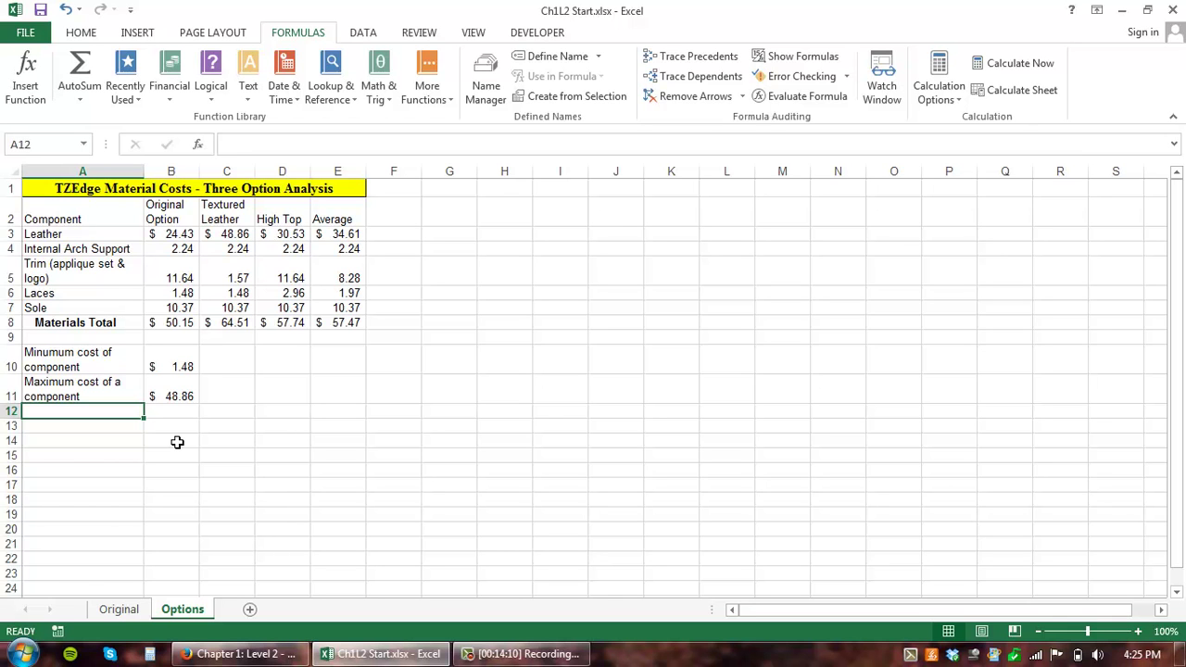
Step: Select the Sole row and insert one blank row above it
click(228, 206)
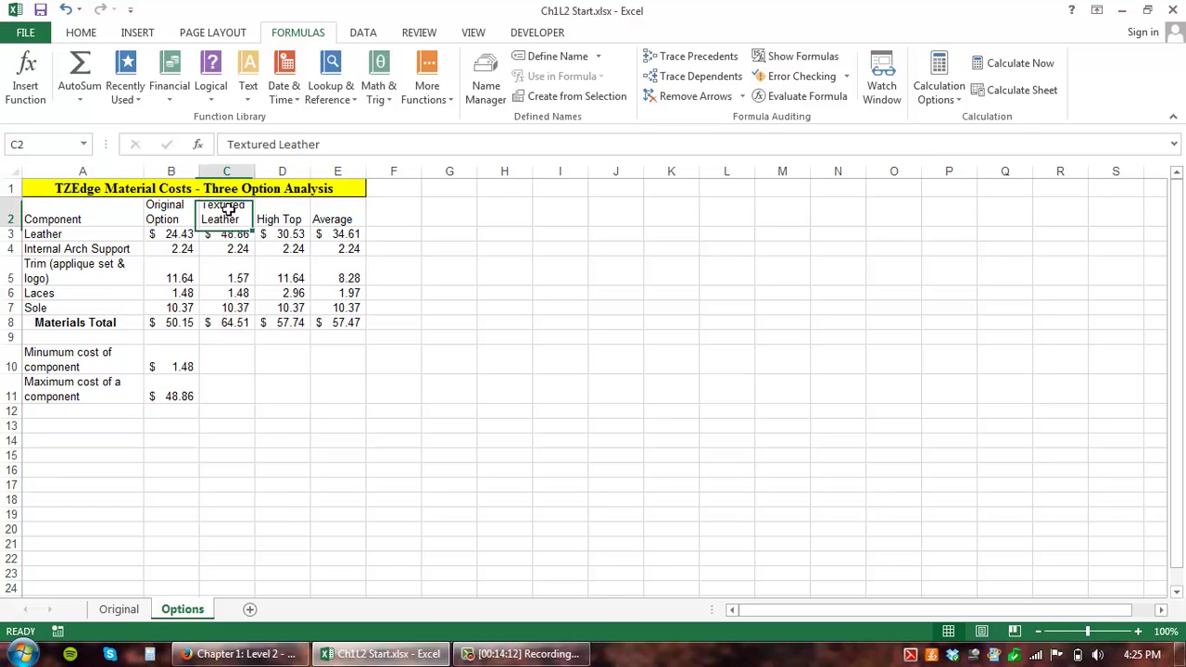
click(270, 212)
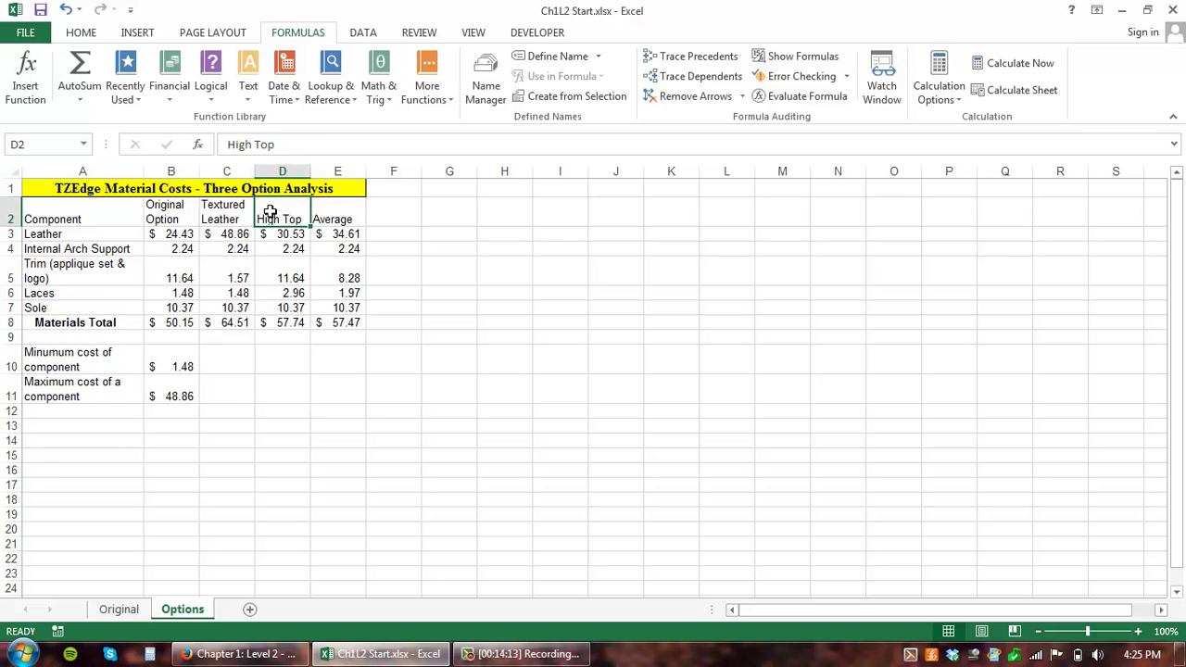
click(237, 209)
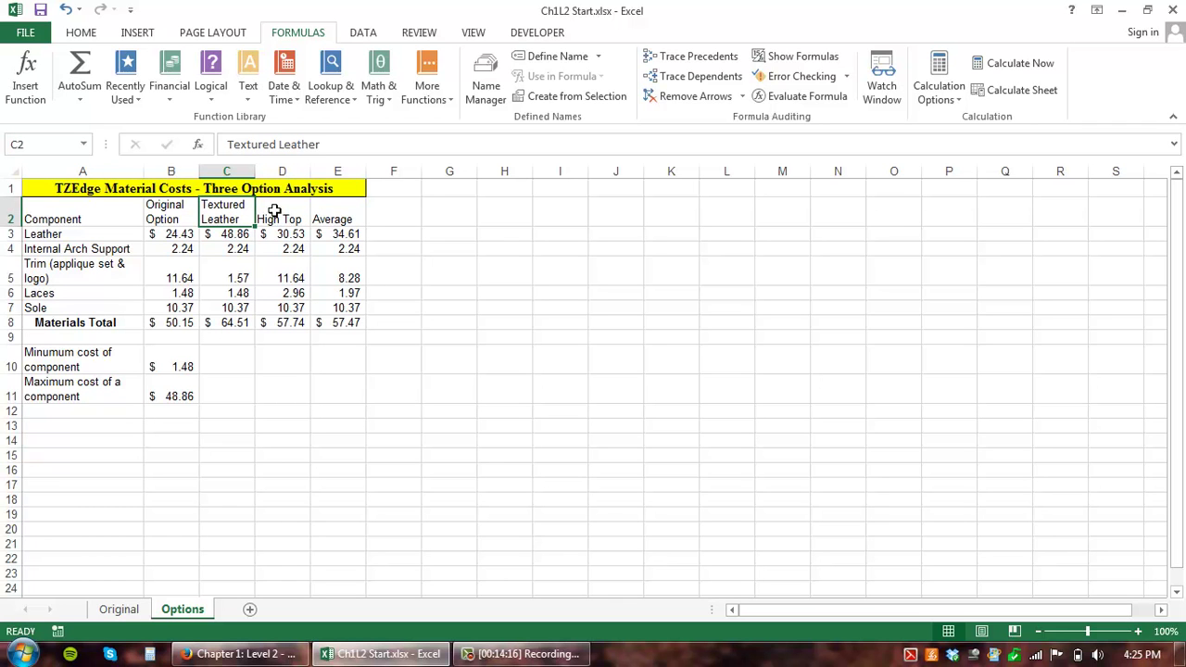
click(275, 211)
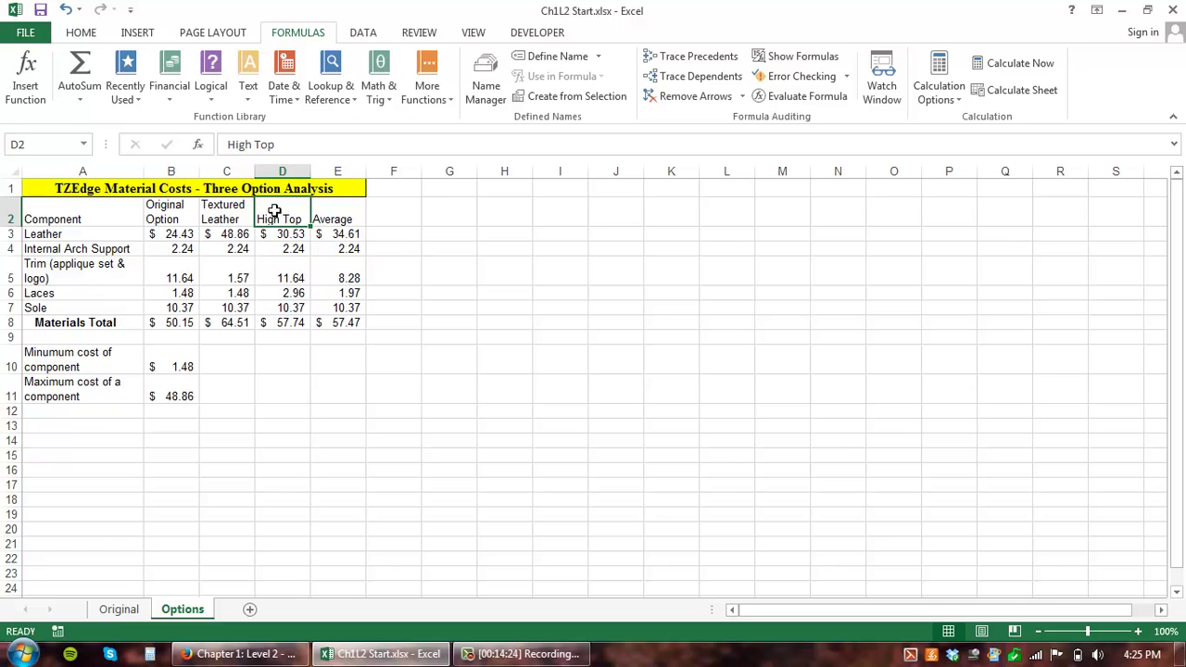
click(9, 307)
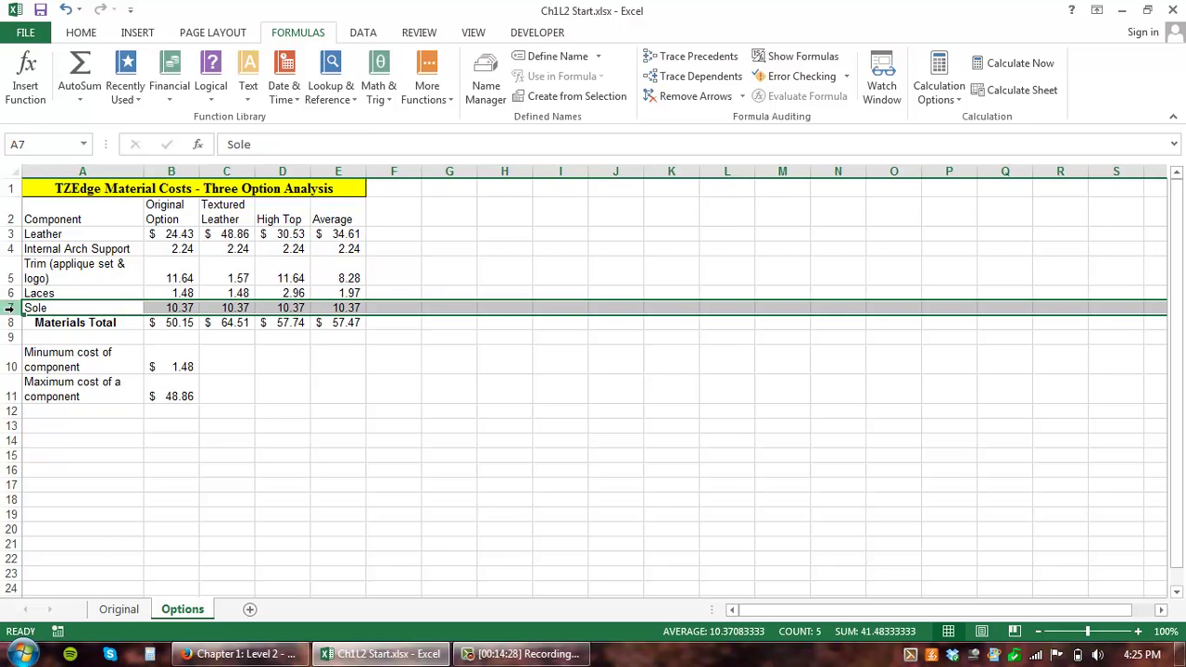
right_click(9, 307)
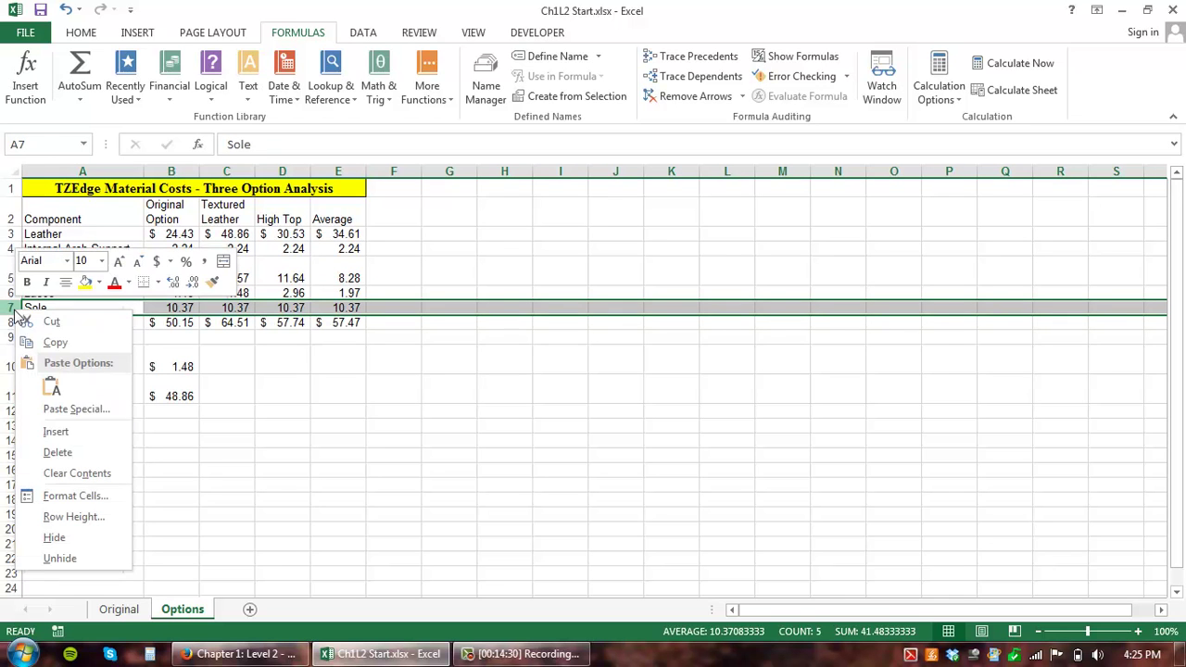
click(56, 431)
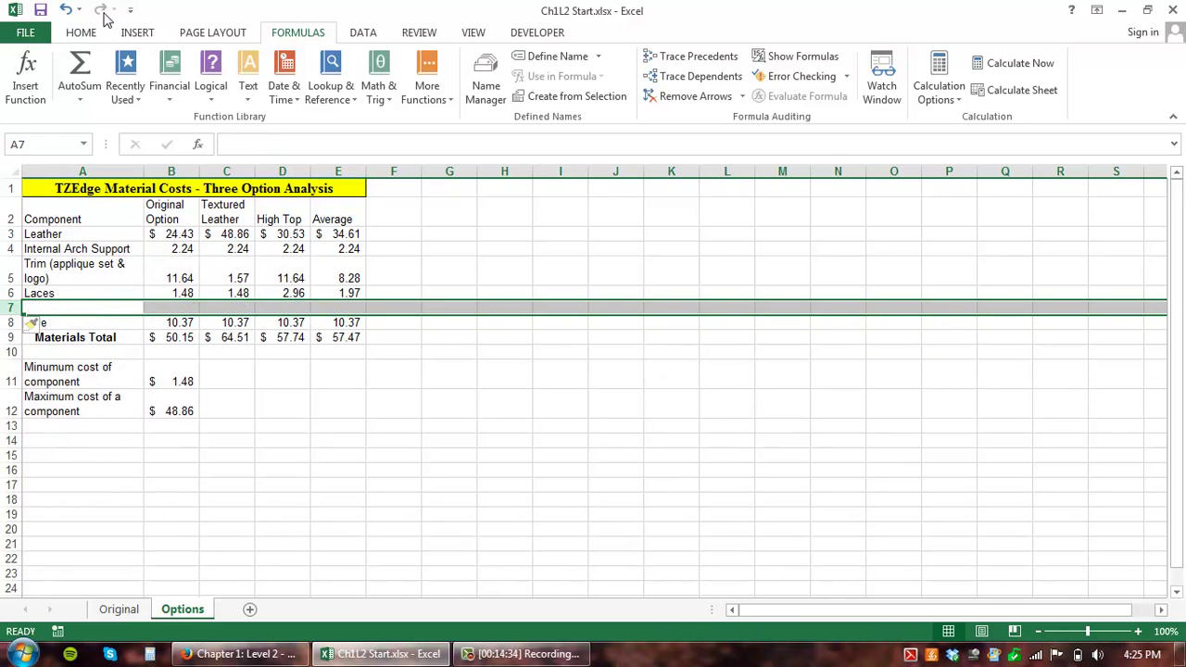
Step: Insert two more blank rows above Sole from the Home tab, then select cell A7
click(85, 33)
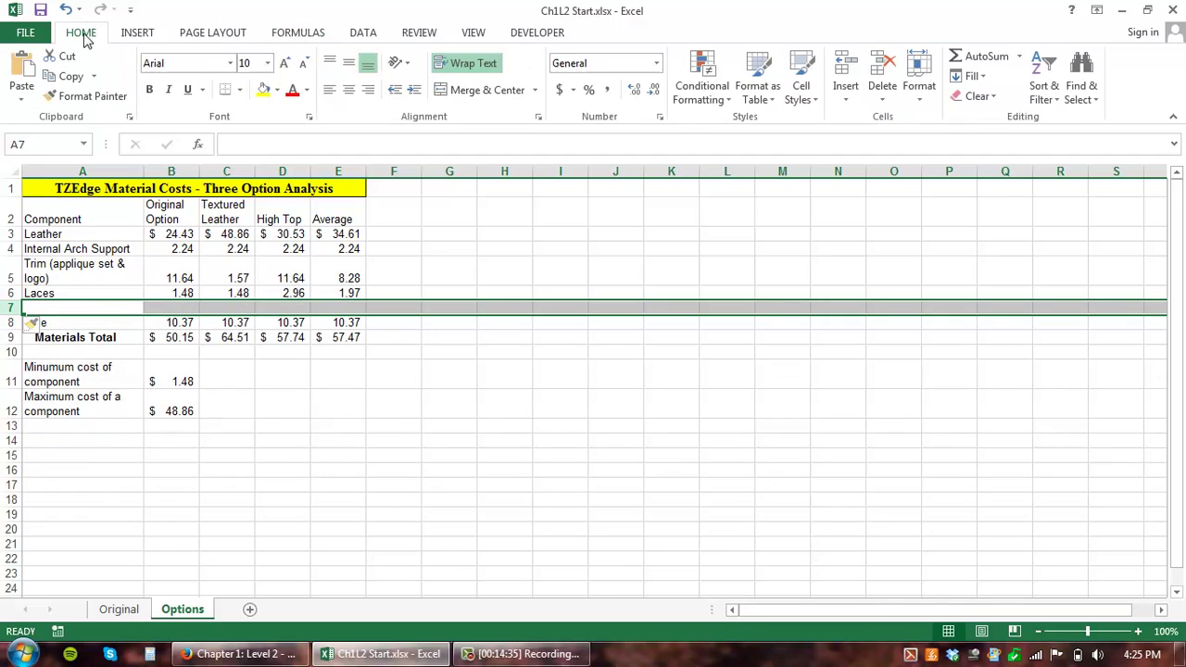
click(848, 66)
click(847, 67)
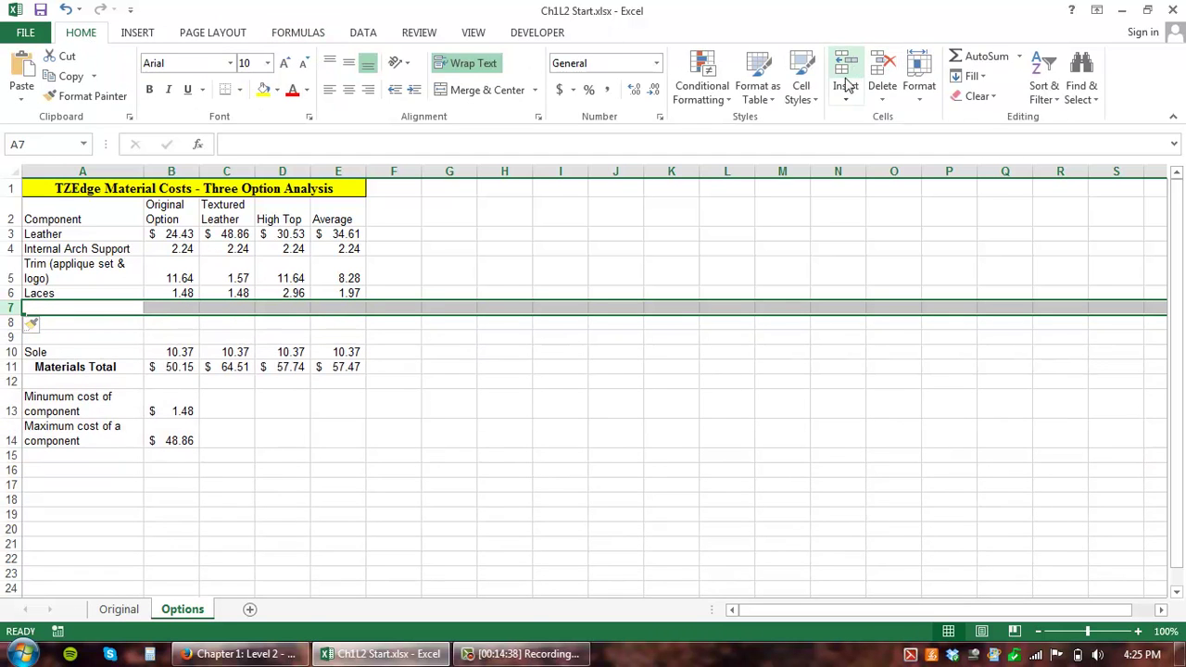
click(168, 308)
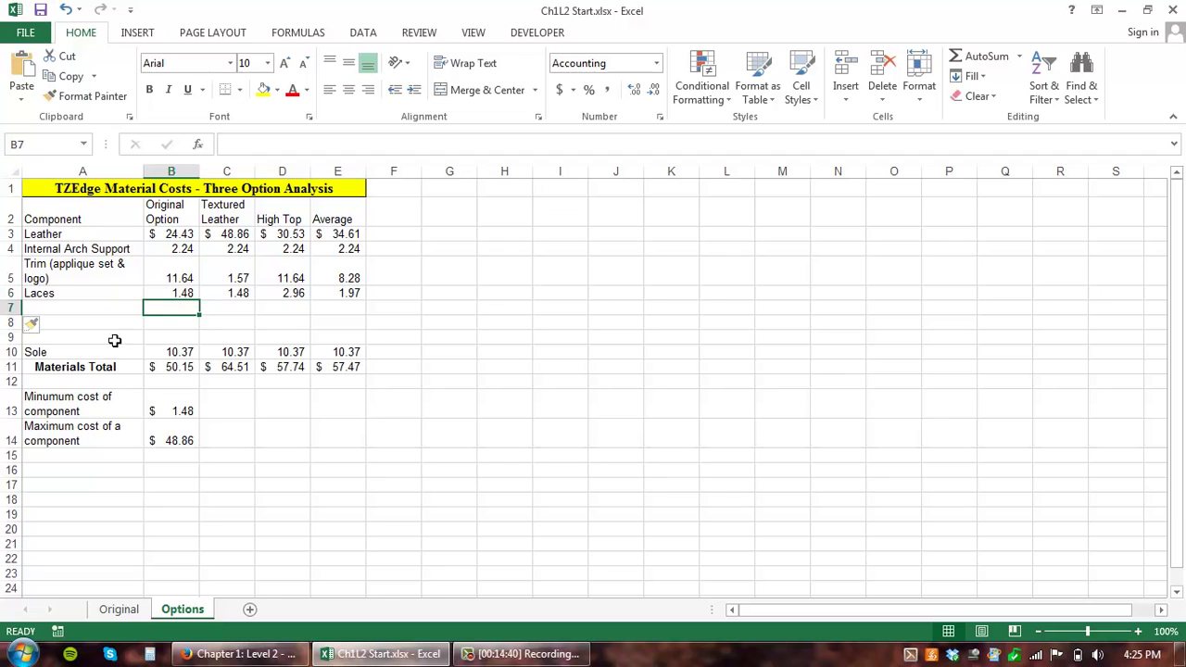
click(106, 306)
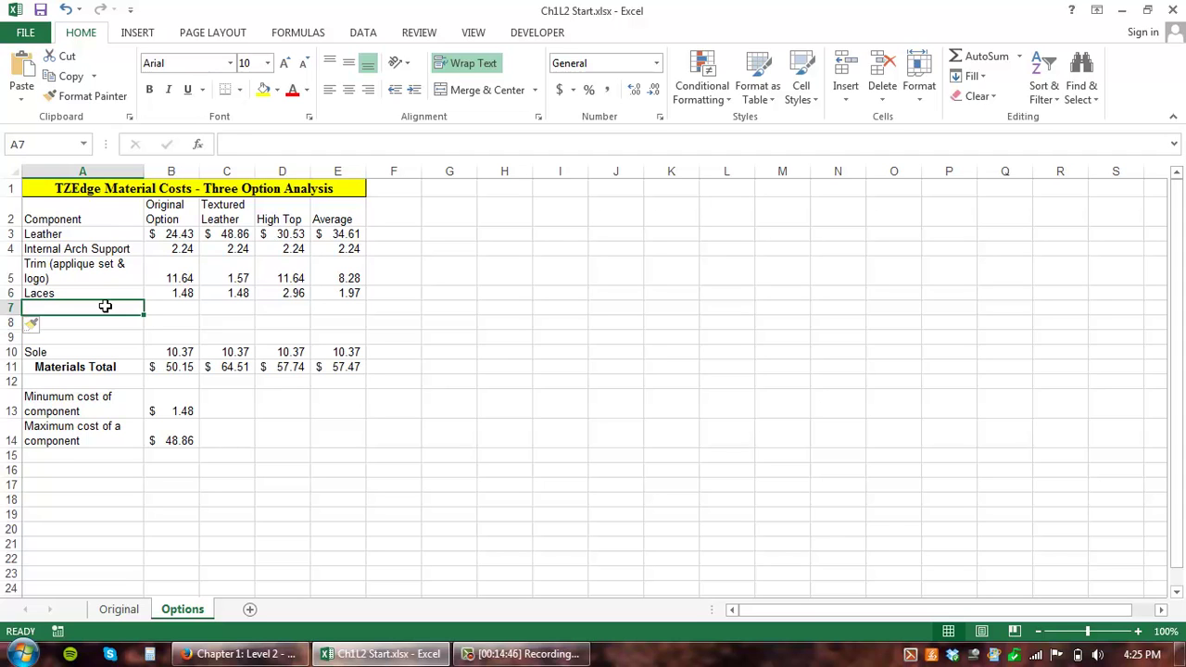
Step: Enter 'Toe Suppot Brace' in A7 and 'Toe Support Pad' in A8
text(Toe Suppot Brace)
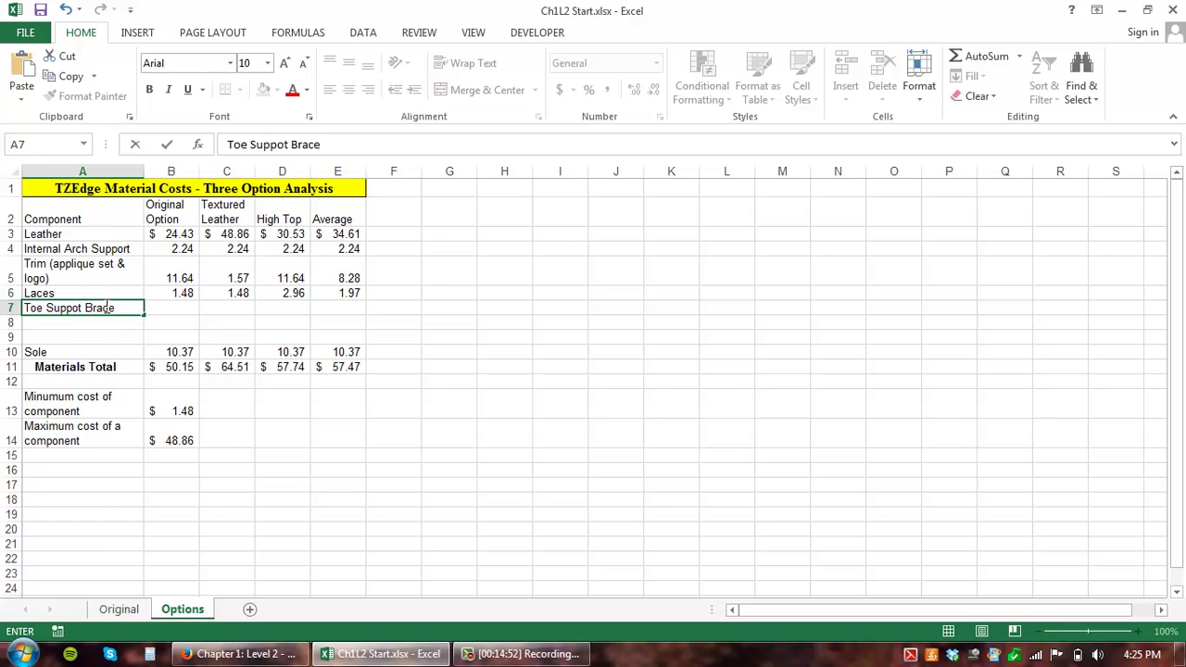
key(Return)
key(ctrl+apostrophe)
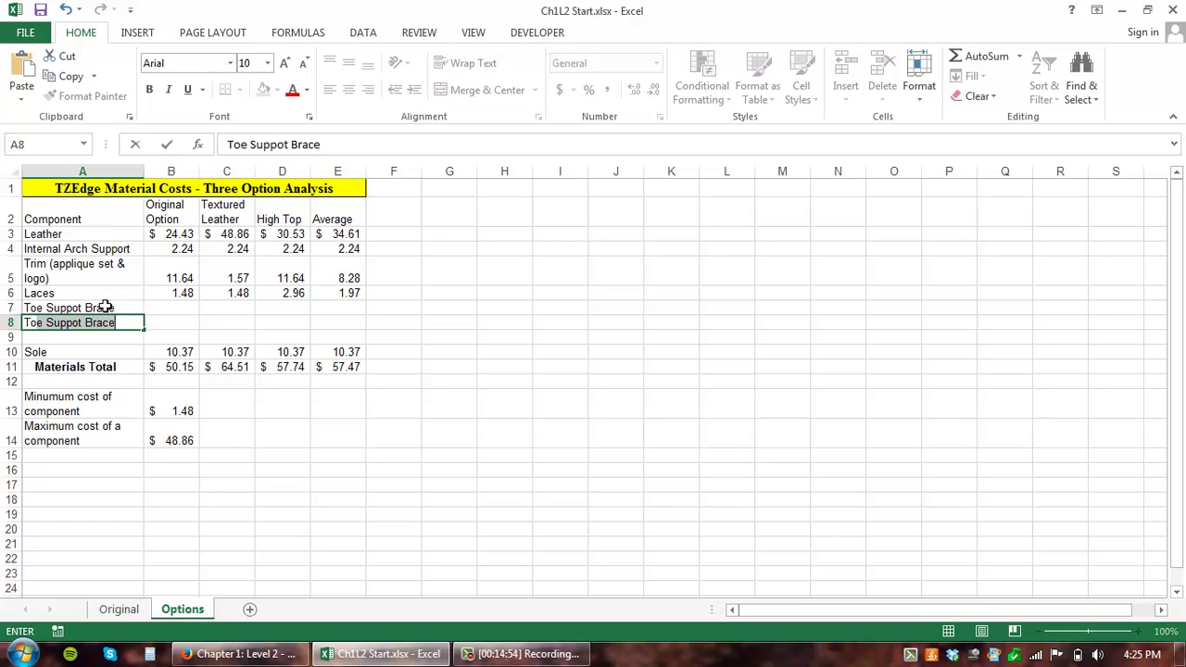
key(BackSpace)
key(BackSpace)
key(BackSpace)
key(BackSpace)
key(BackSpace)
key(BackSpace)
key(BackSpace)
text(rt Pad)
key(Return)
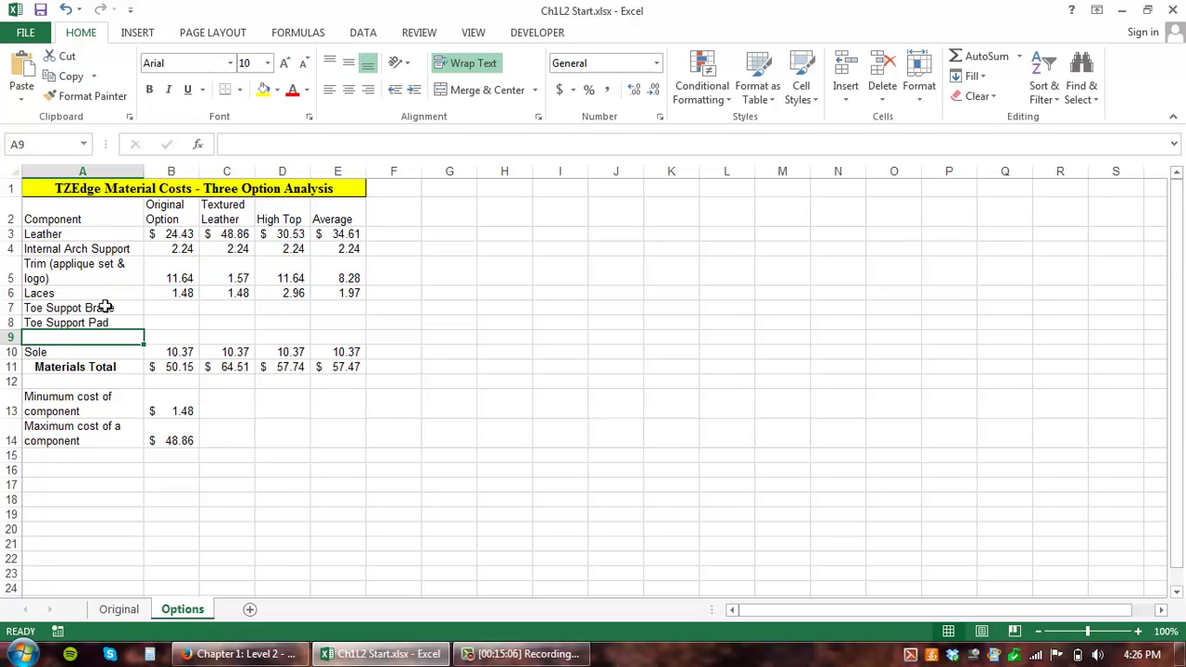
Step: Enter 'Back Support Cushion' in A9, correcting the spelling of Cushion
text(Bac)
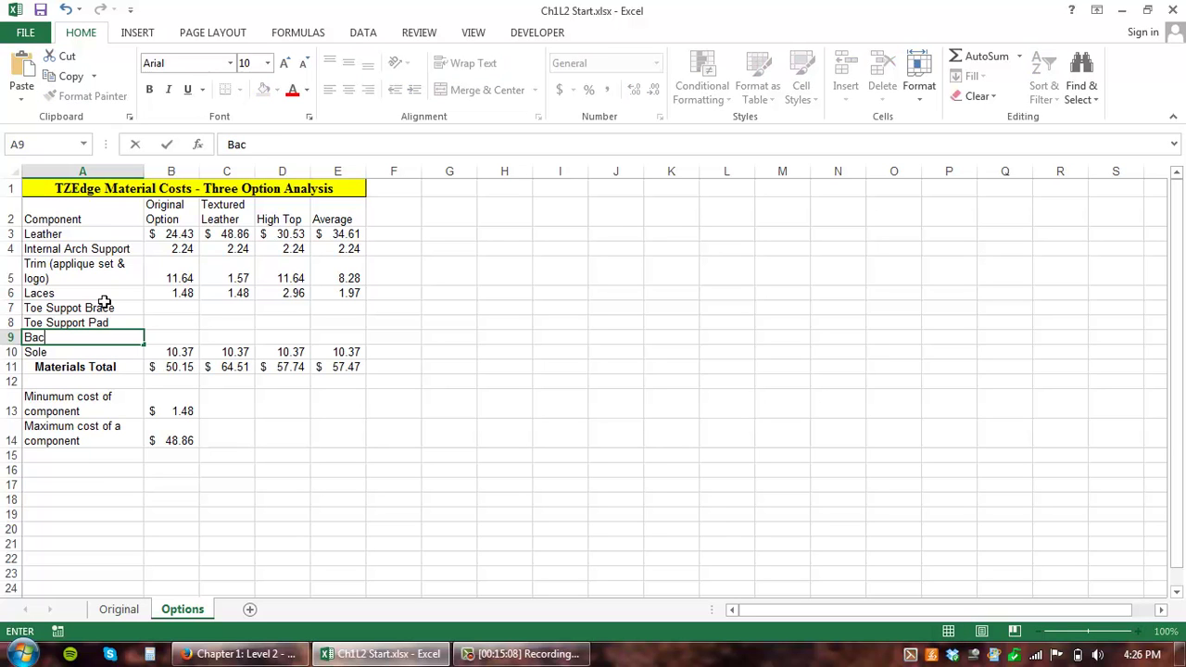
text(k sup)
key(BackSpace)
key(BackSpace)
key(BackSpace)
text(Support )
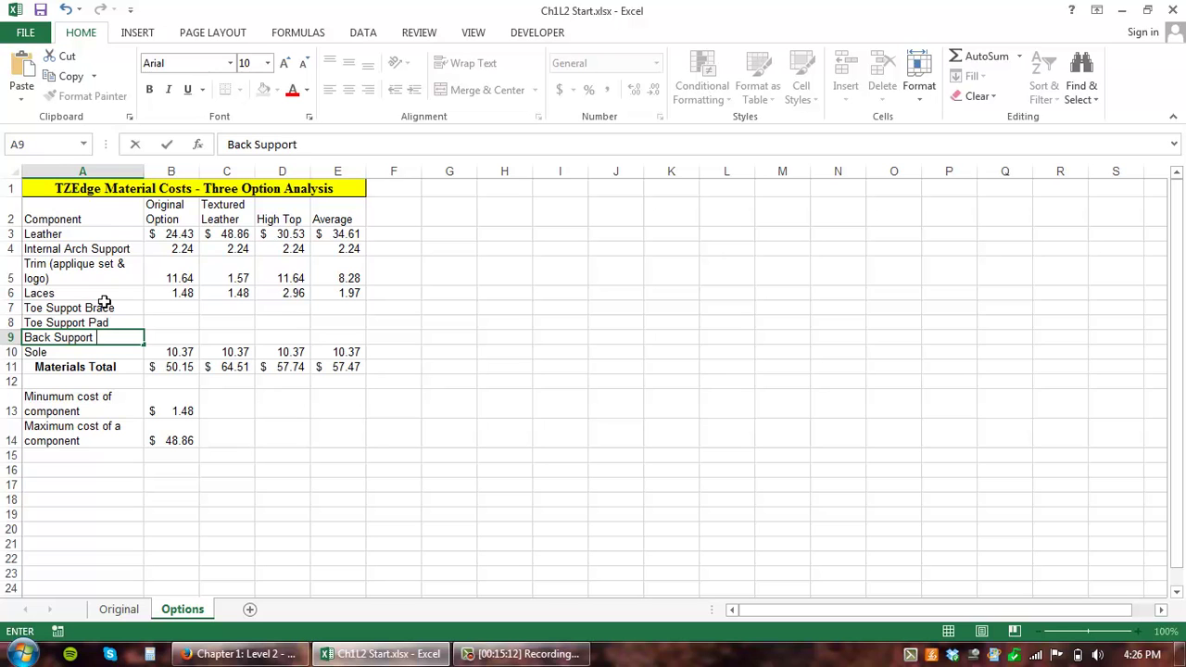
text(Cusion)
key(Return)
double_click(115, 337)
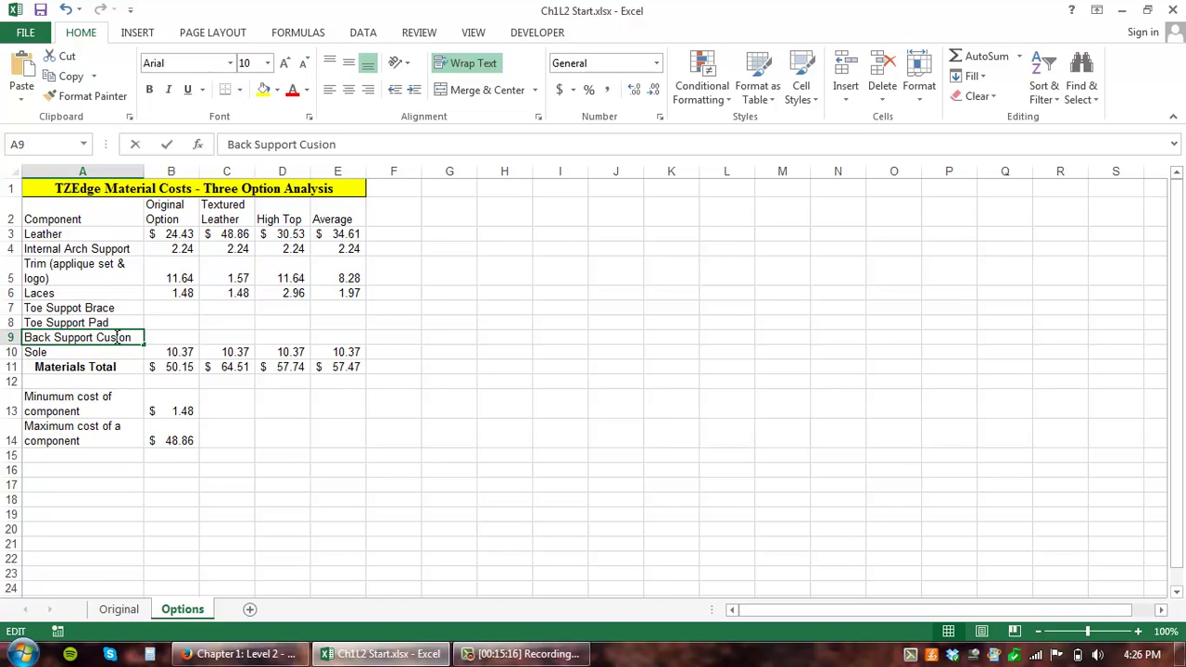
text(h)
key(Return)
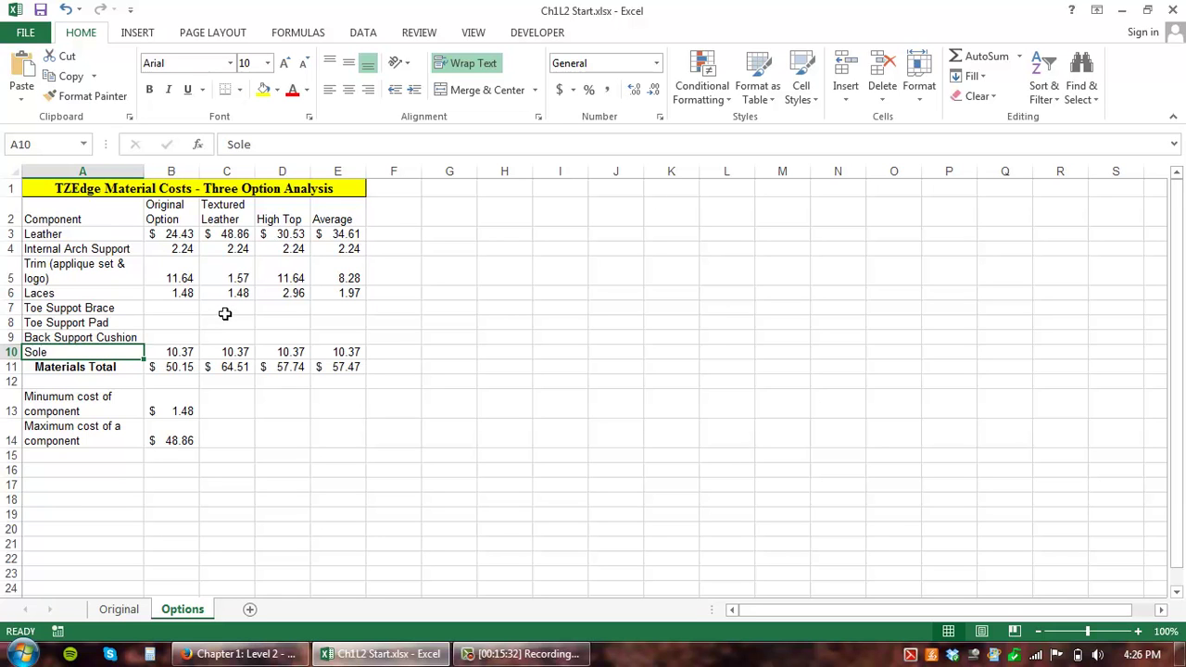
Step: Enter Textured Leather costs 1.27, 3.29 and 5 in C7:C9, and High Top 6.5 in D9
drag(225, 309, 227, 332)
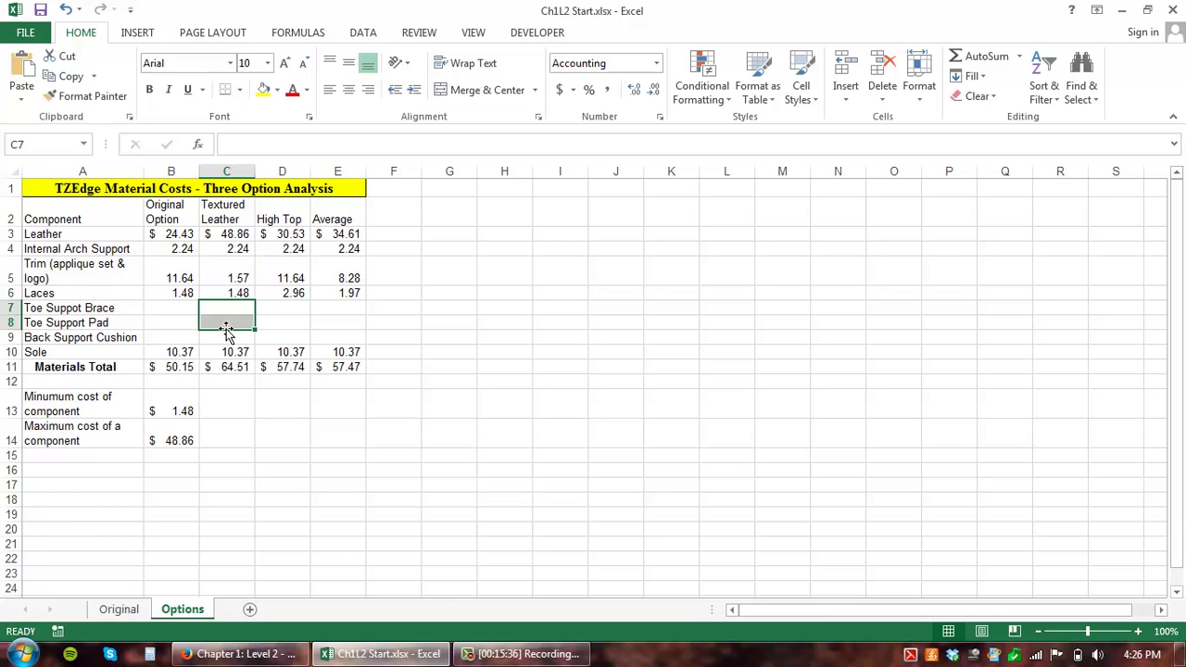
drag(225, 336, 273, 336)
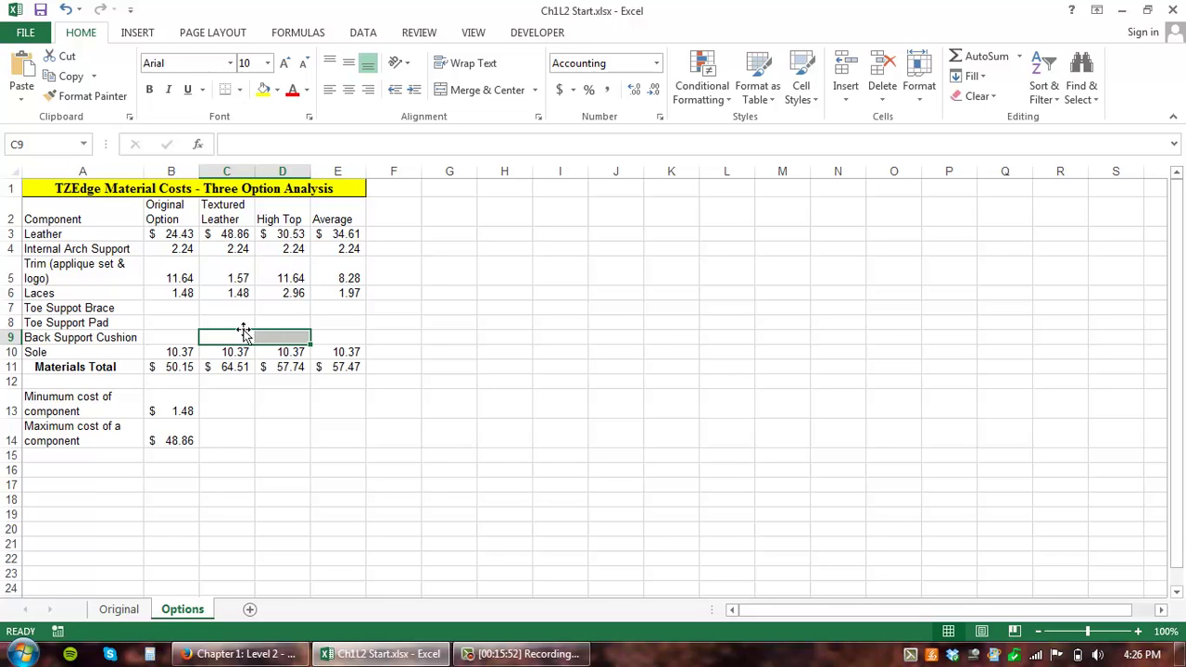
click(231, 305)
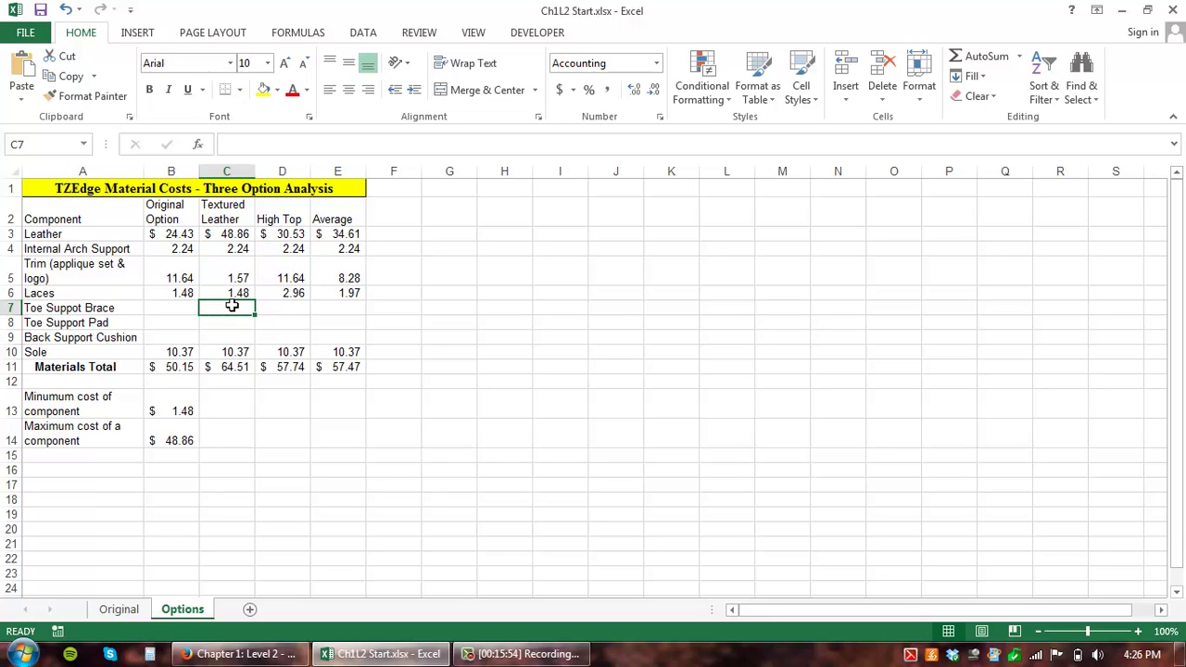
text(1.27)
key(Return)
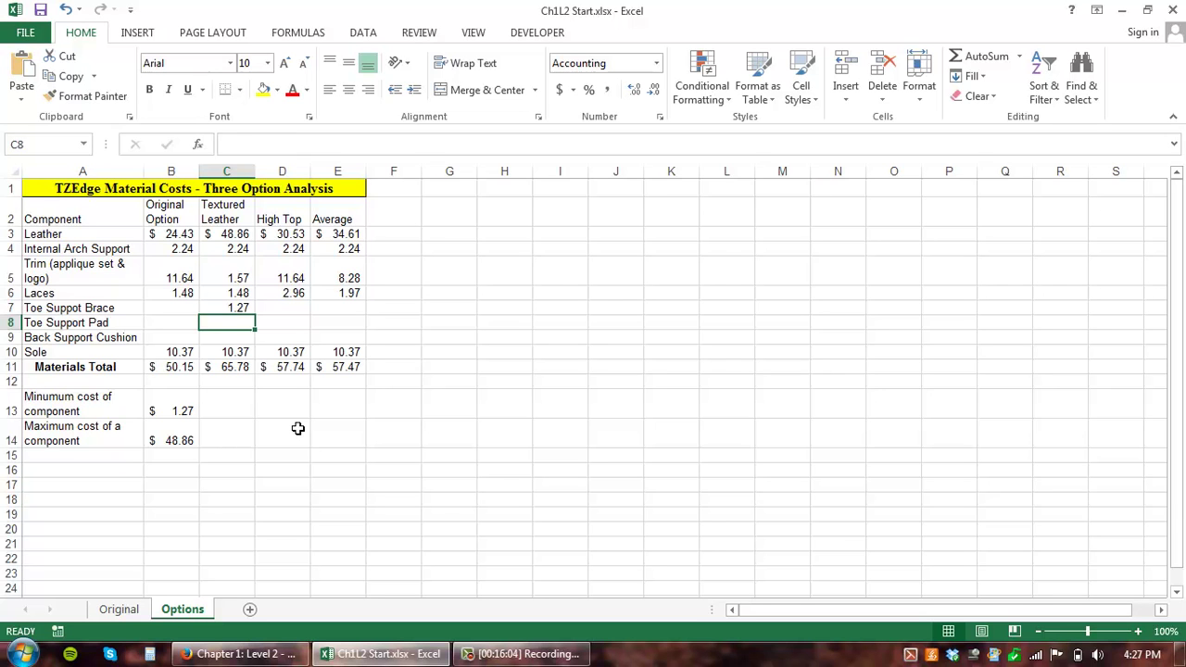
text(3.29)
key(Return)
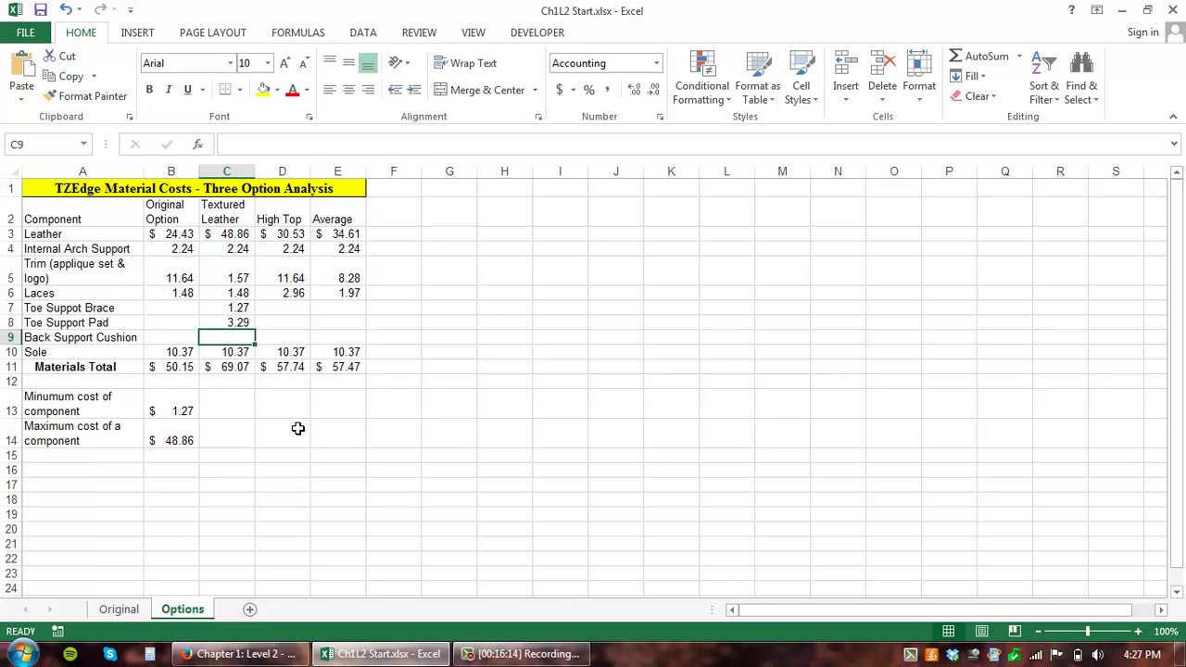
text(5)
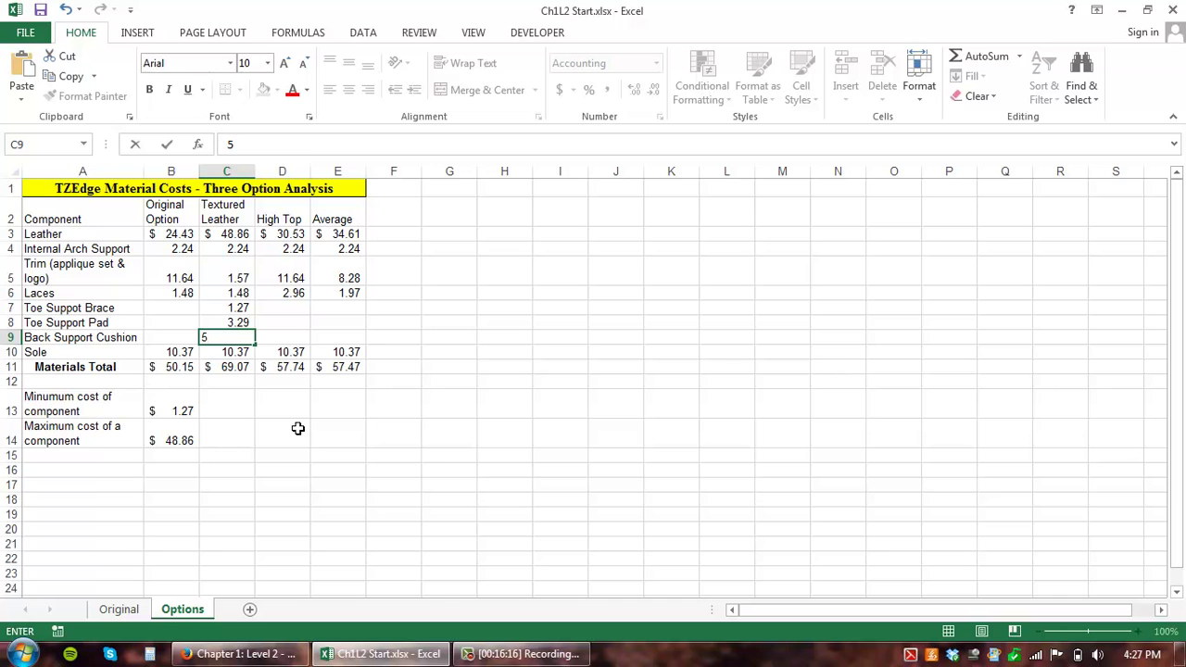
key(Tab)
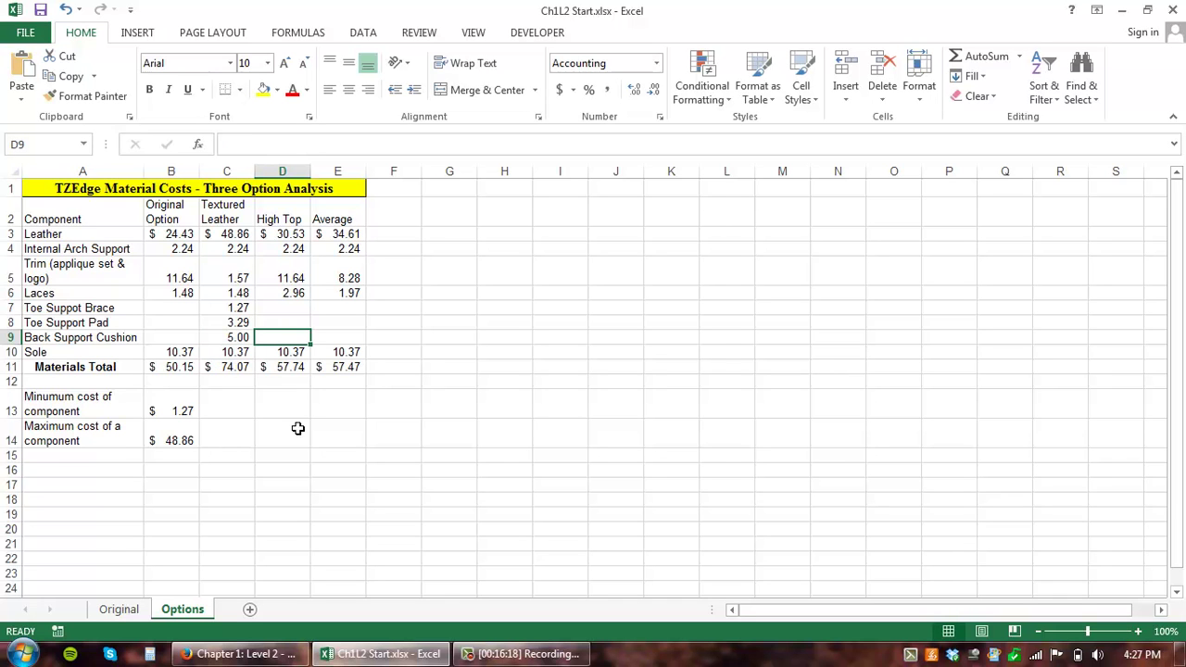
text(6.)
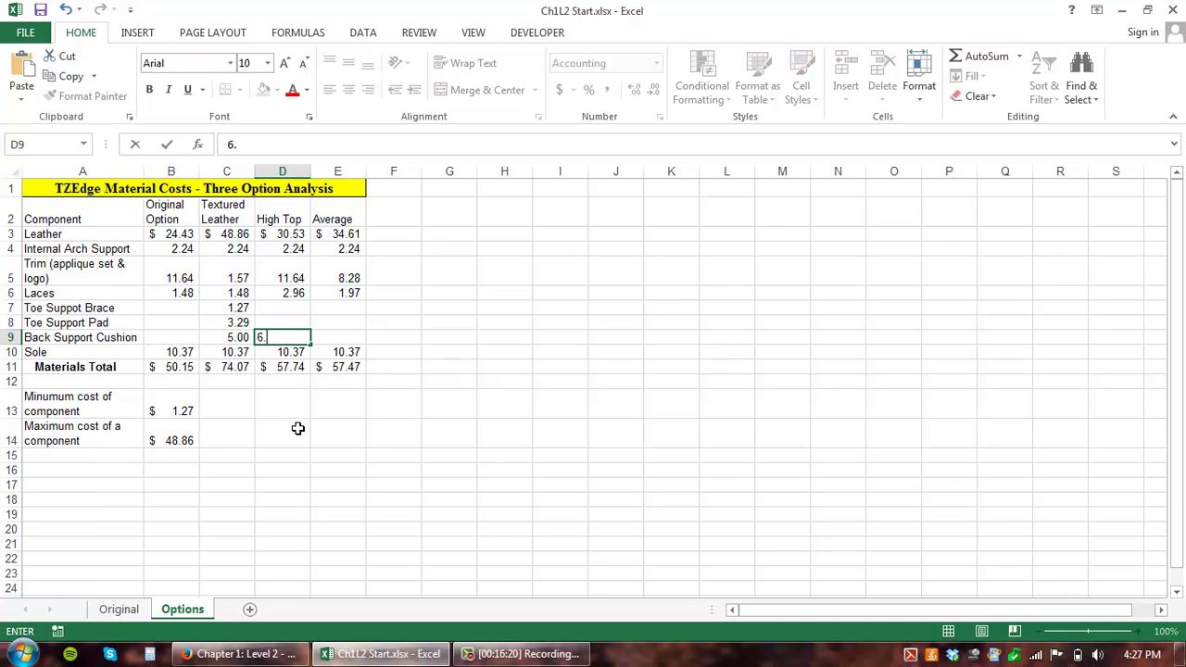
text(5)
key(Tab)
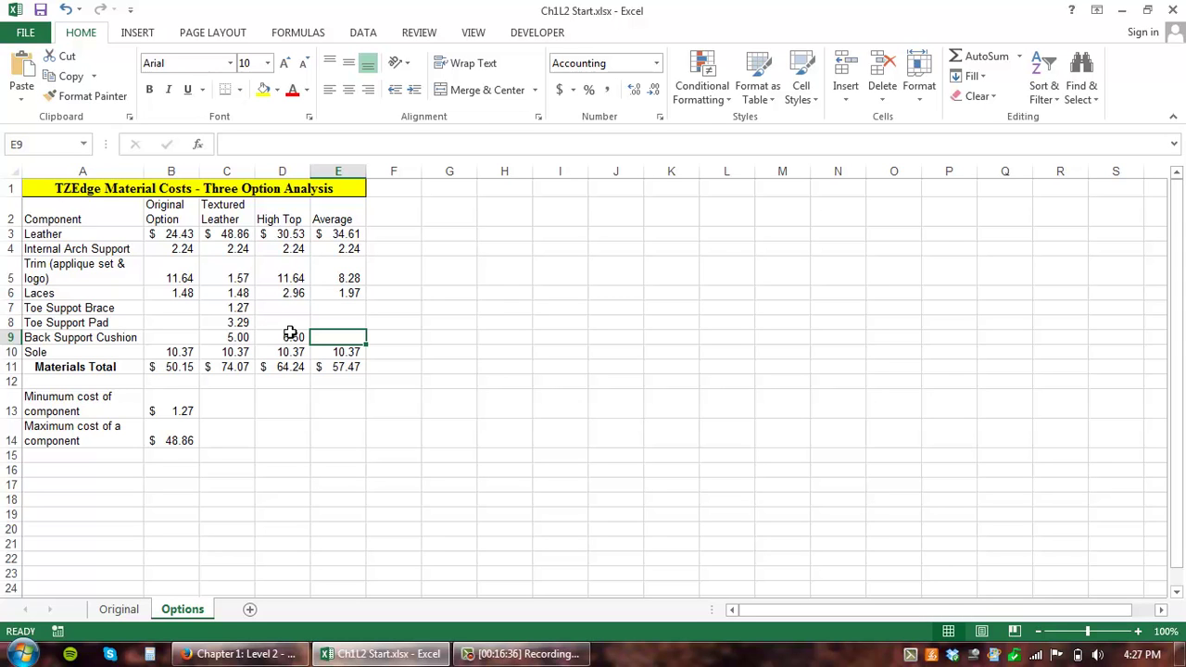
click(228, 364)
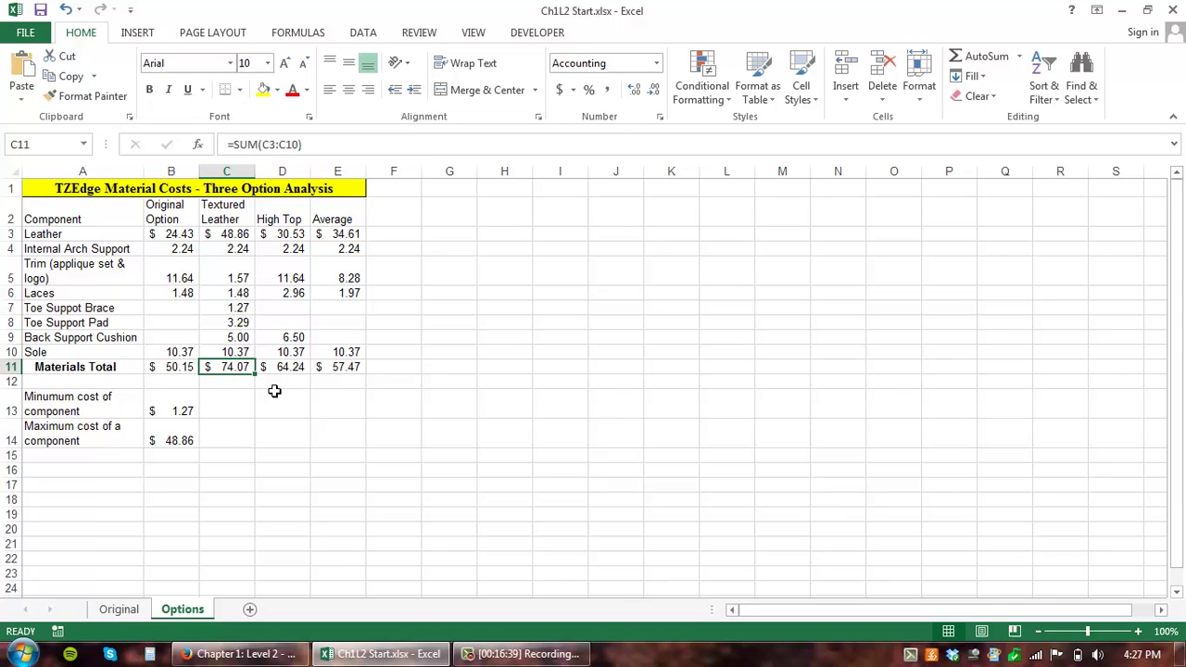
double_click(232, 366)
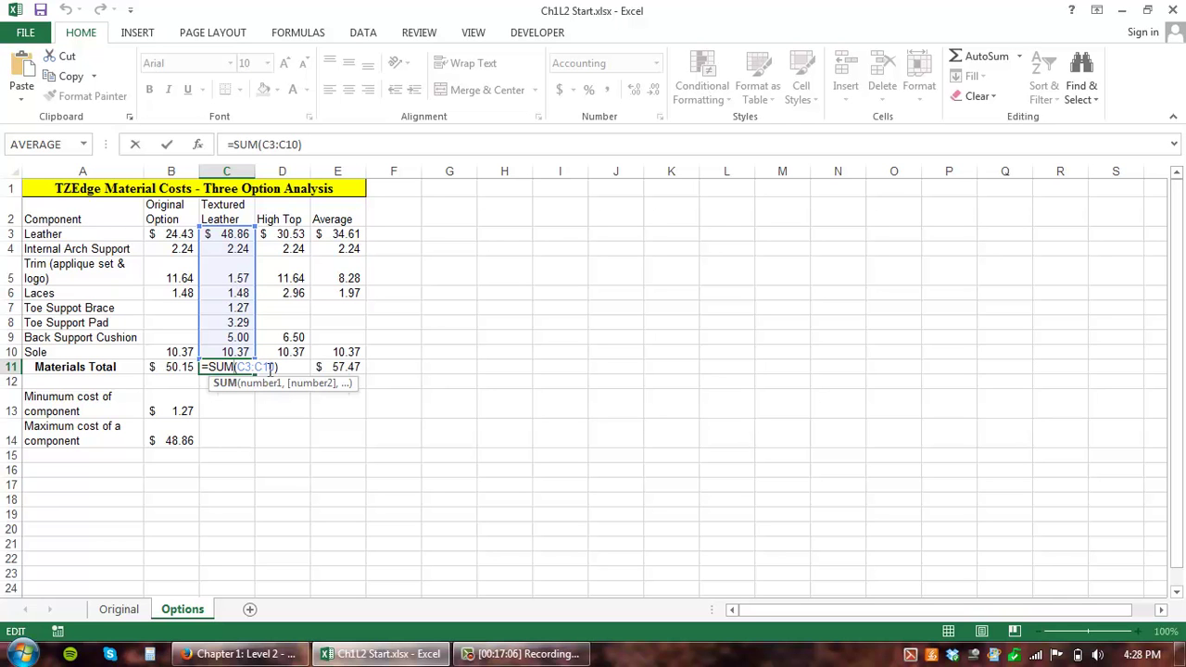
key(Return)
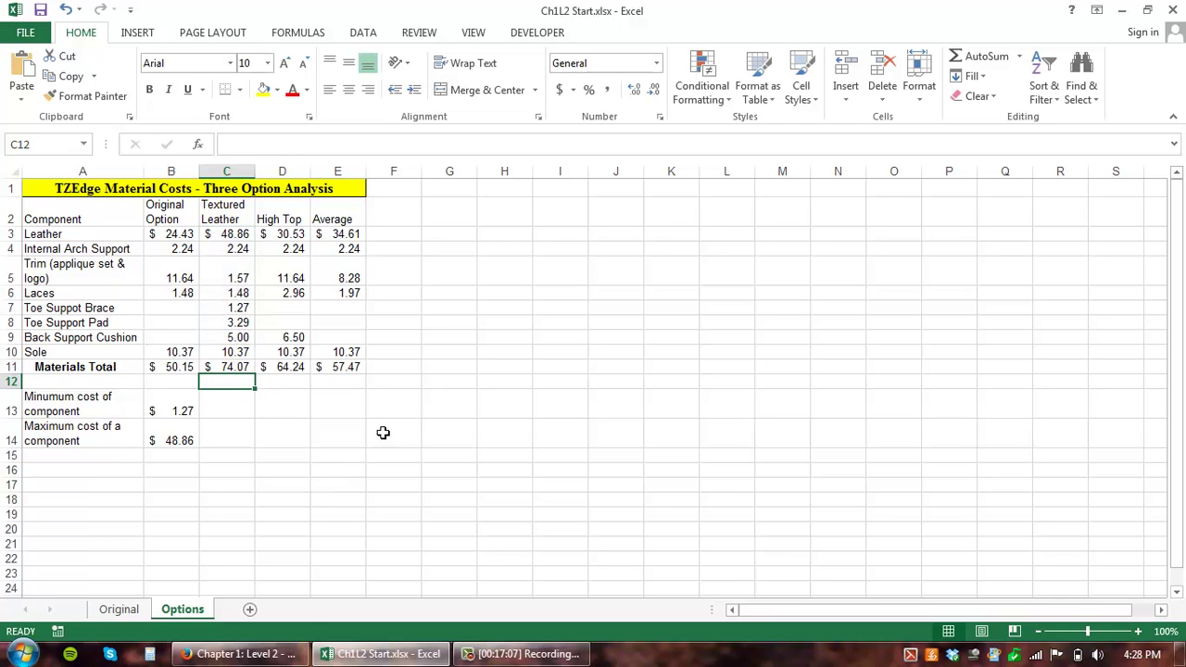
double_click(342, 368)
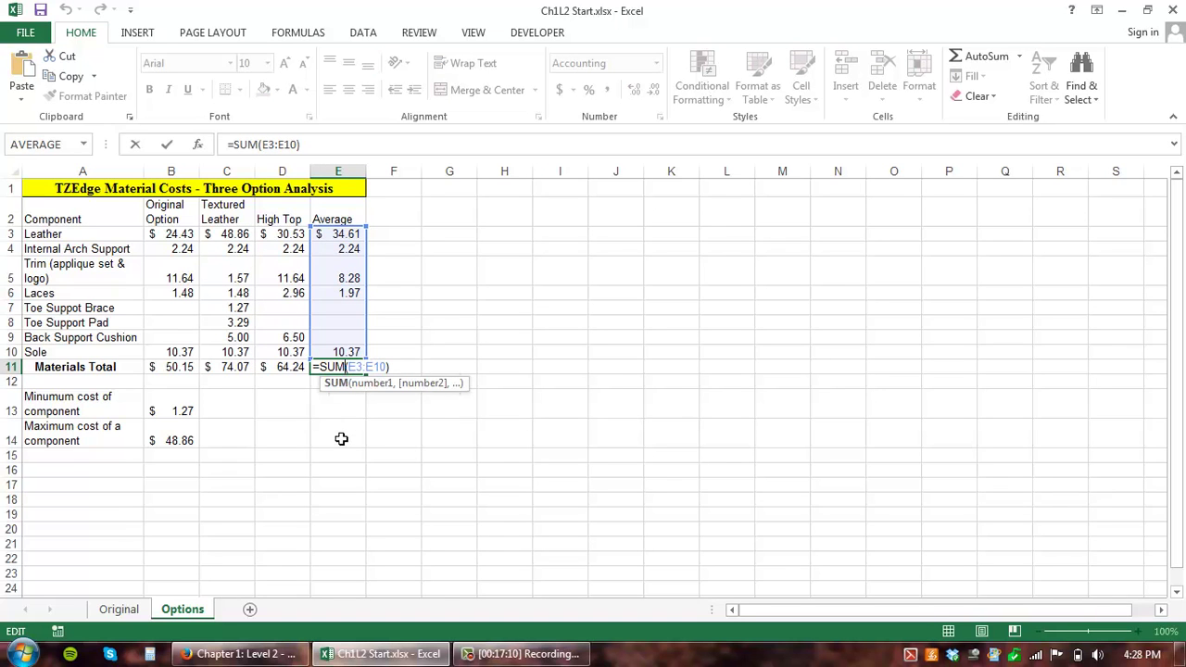
key(Return)
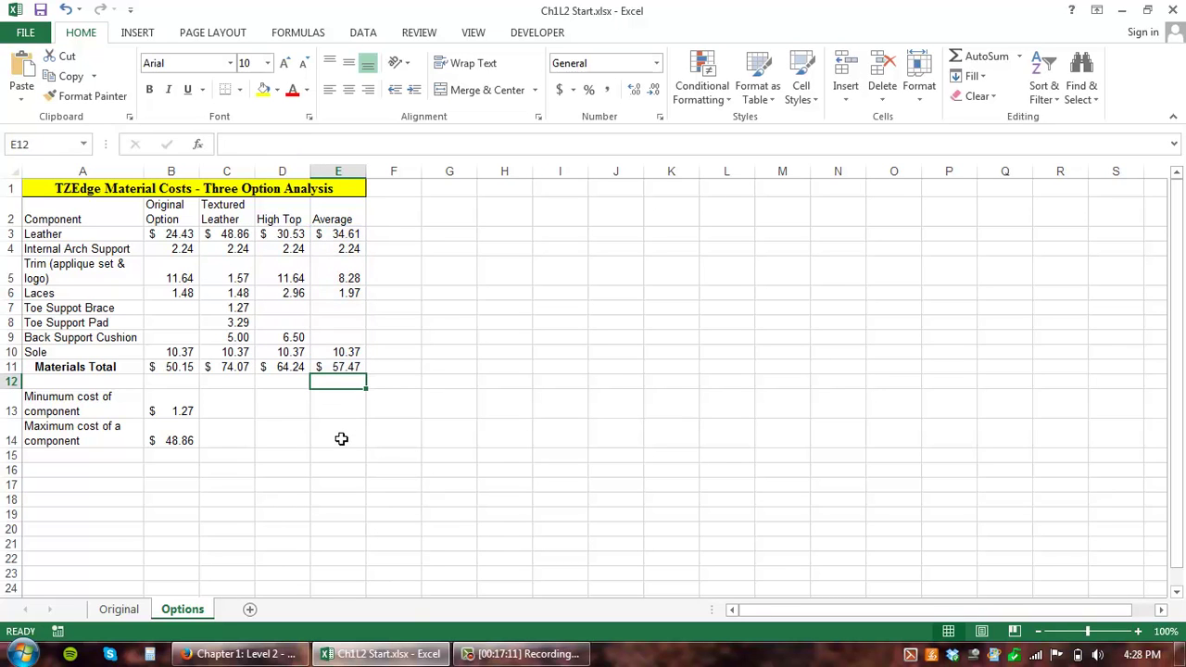
double_click(287, 366)
click(290, 336)
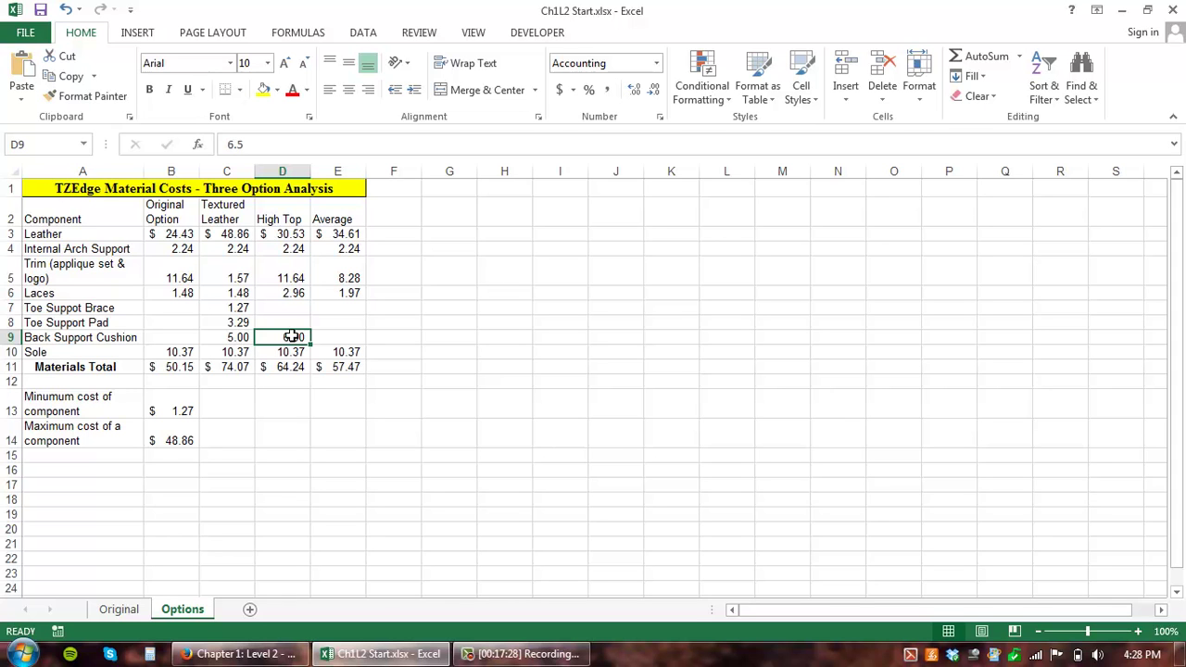
click(344, 310)
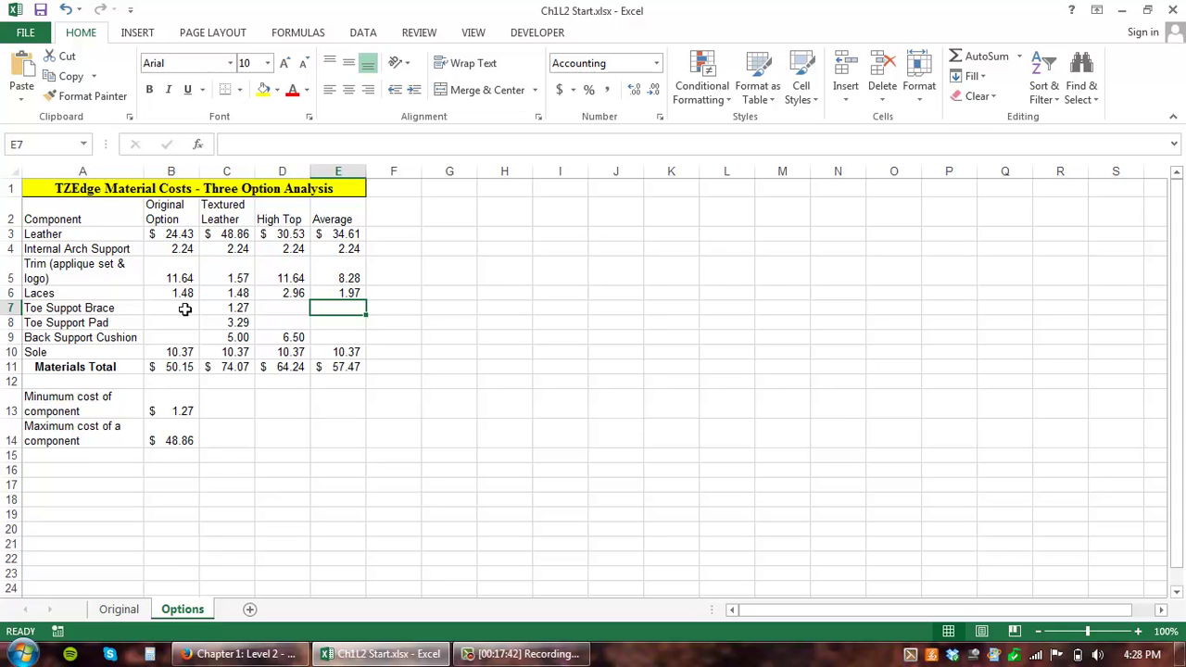
click(288, 307)
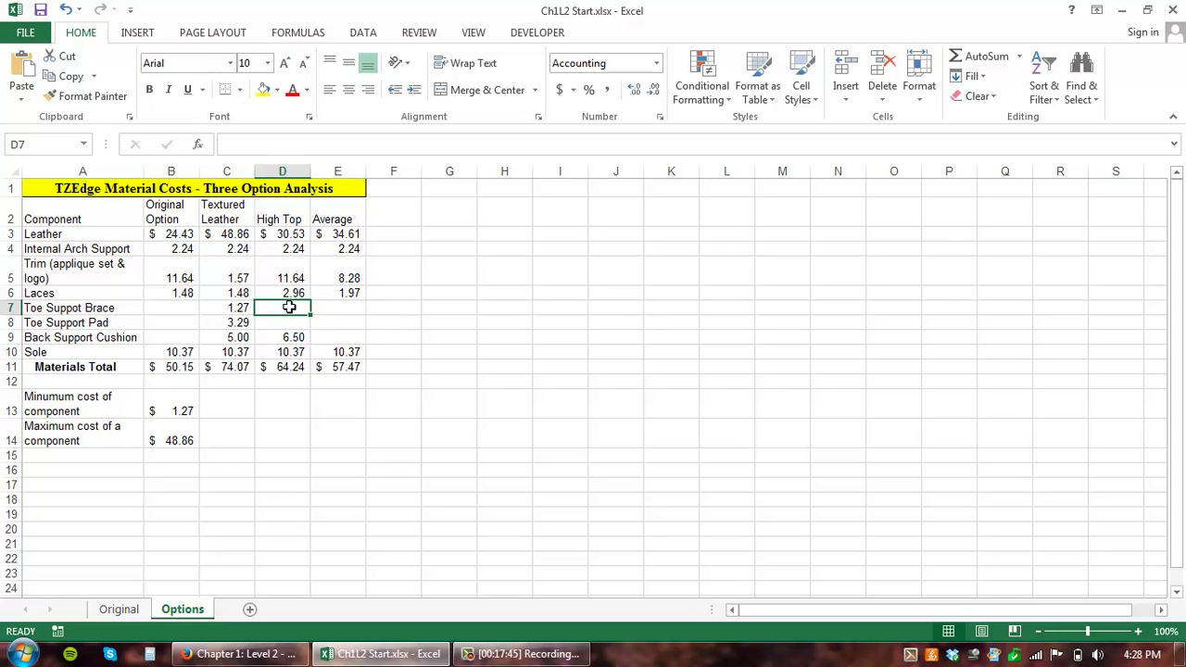
click(154, 307)
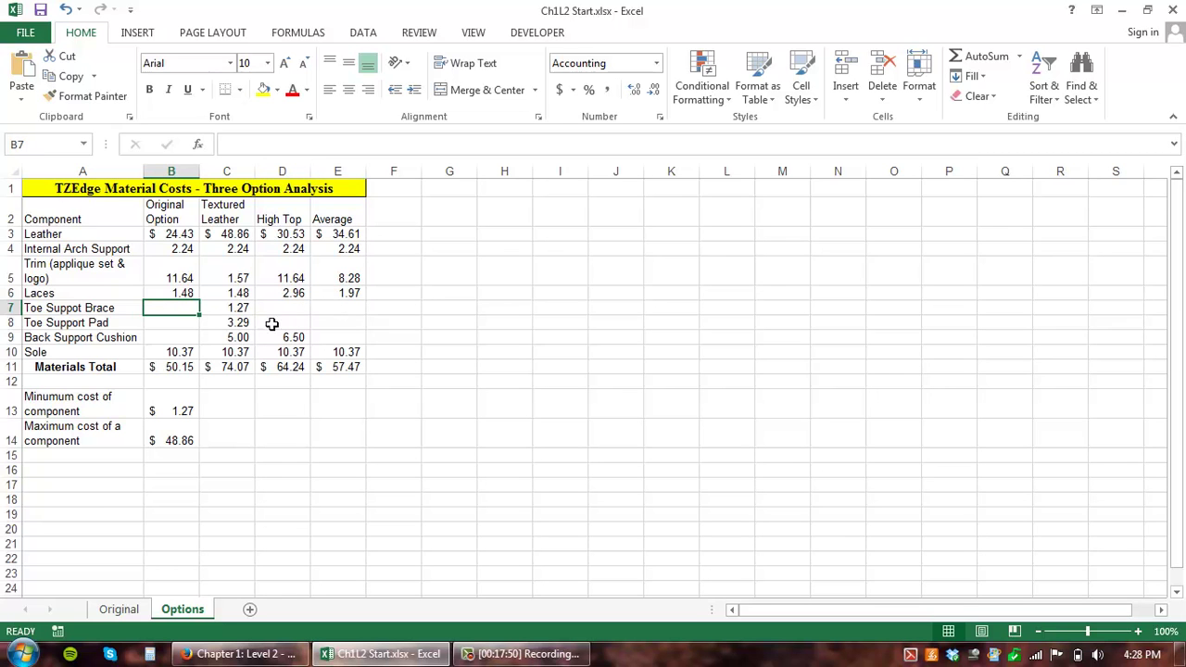
click(236, 307)
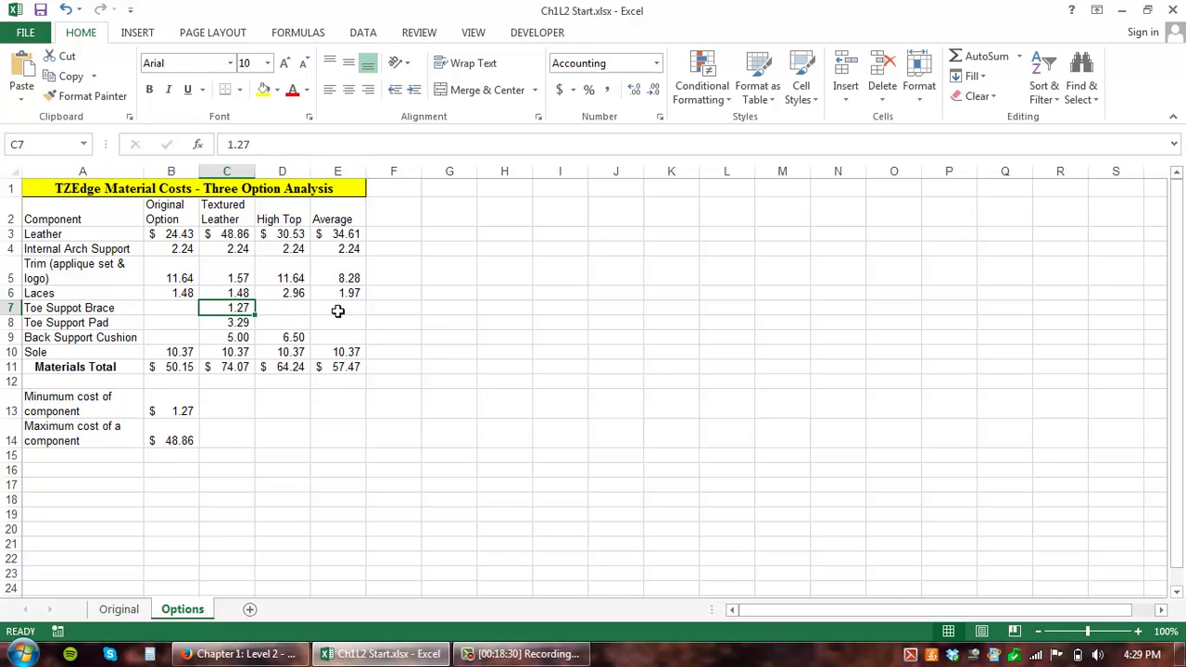
Step: Enter =AVERAGE(B7:D7) in cell E7
click(338, 312)
text(=)
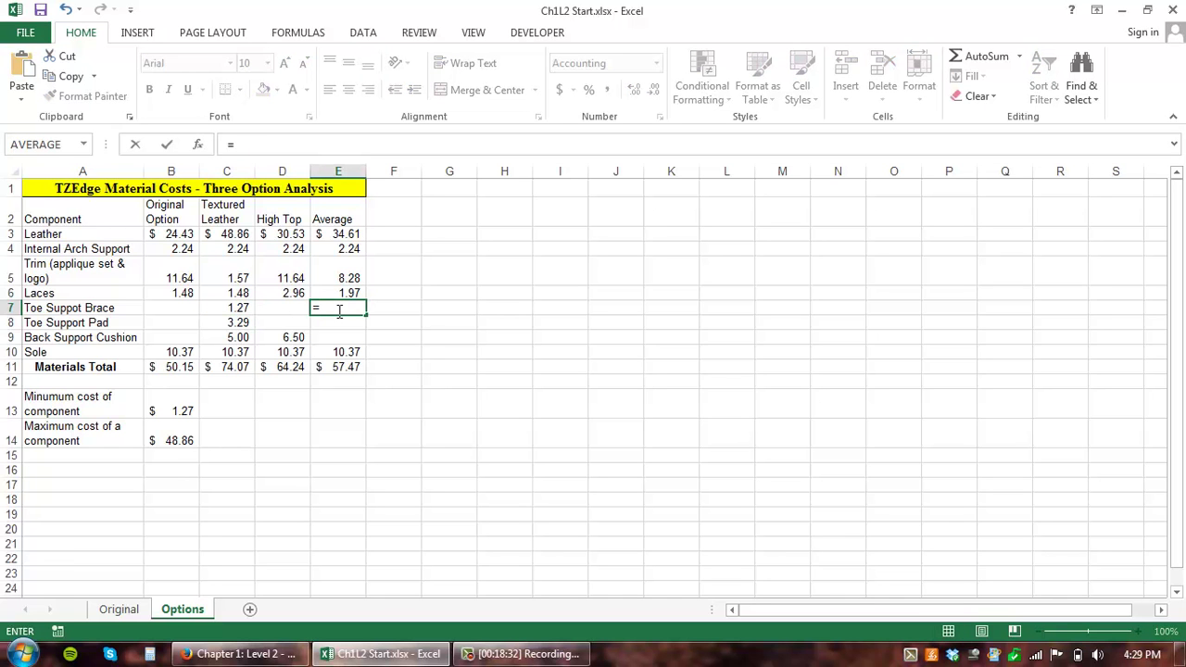
text(av)
click(339, 312)
text(e)
key(Down)
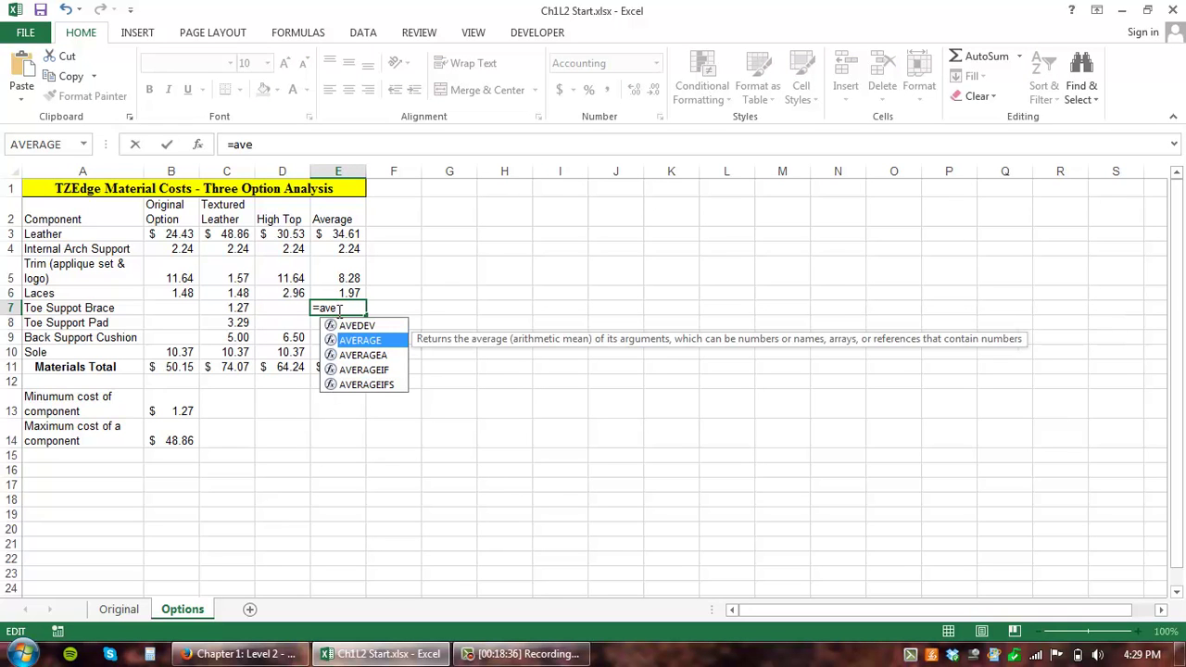
key(Down)
key(Up)
key(Tab)
drag(156, 306, 280, 309)
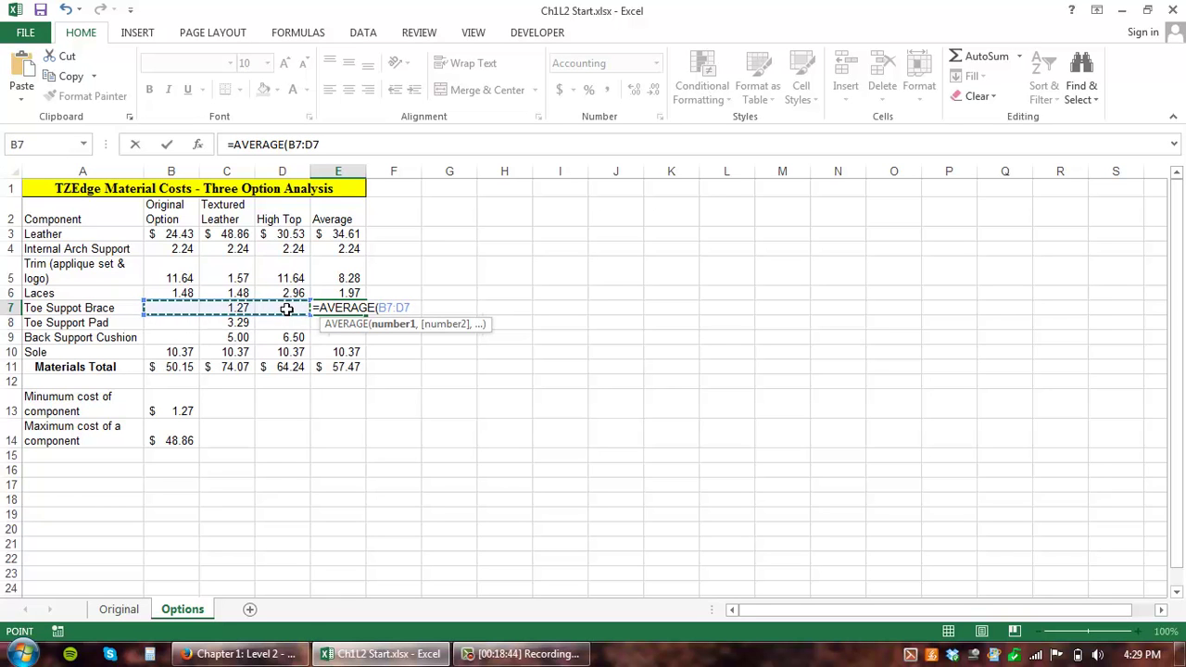
key(Return)
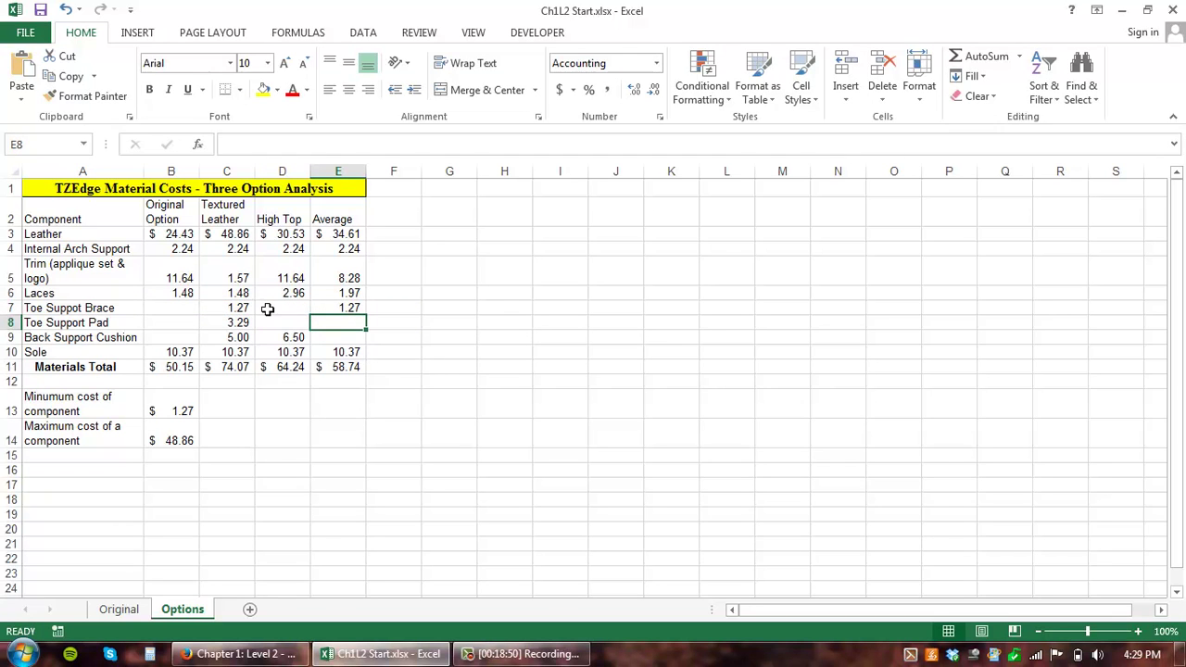
Step: Fill the E7 average formula down to E9
click(189, 308)
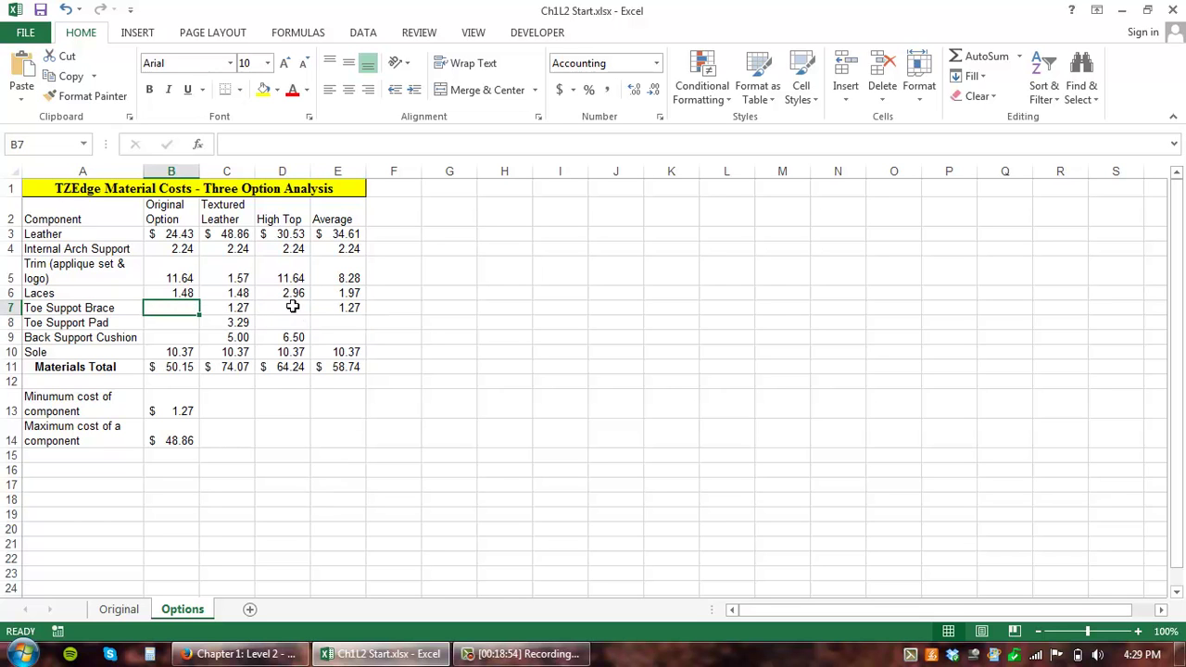
click(294, 308)
click(341, 308)
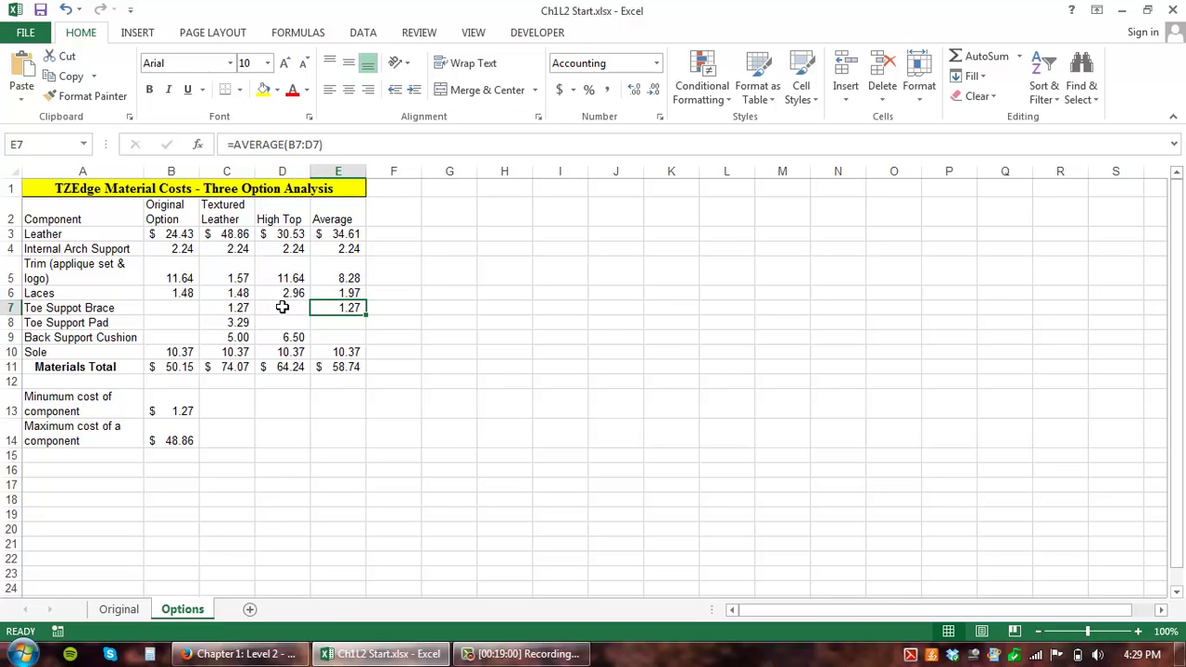
click(353, 320)
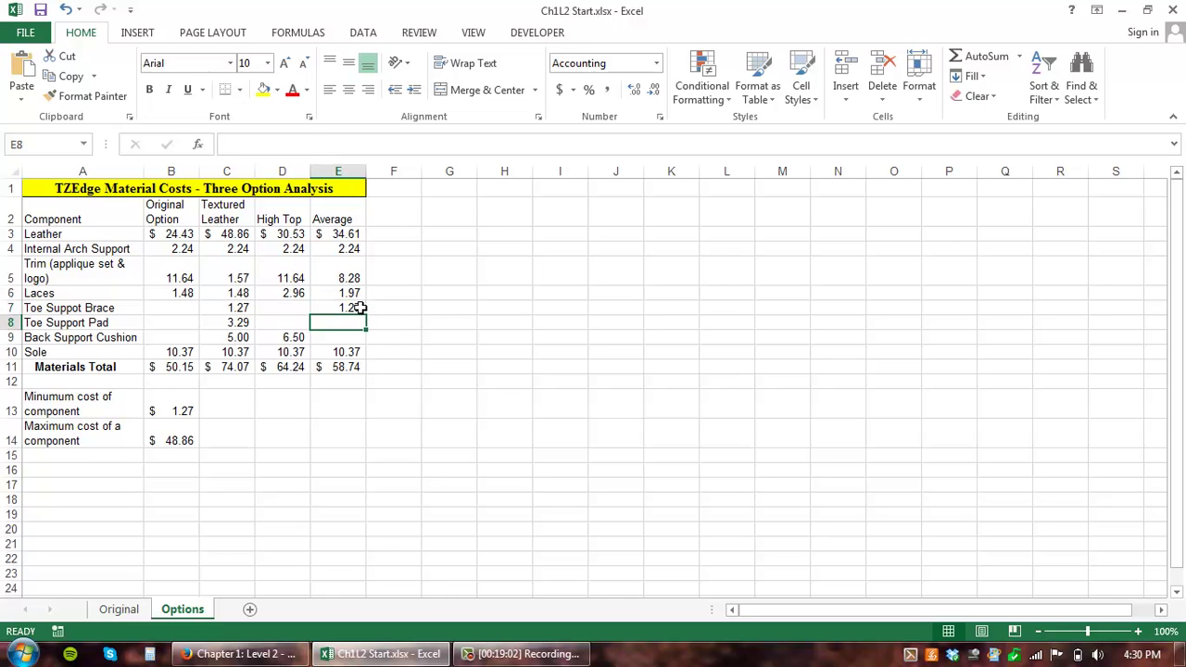
click(360, 309)
drag(367, 316, 368, 343)
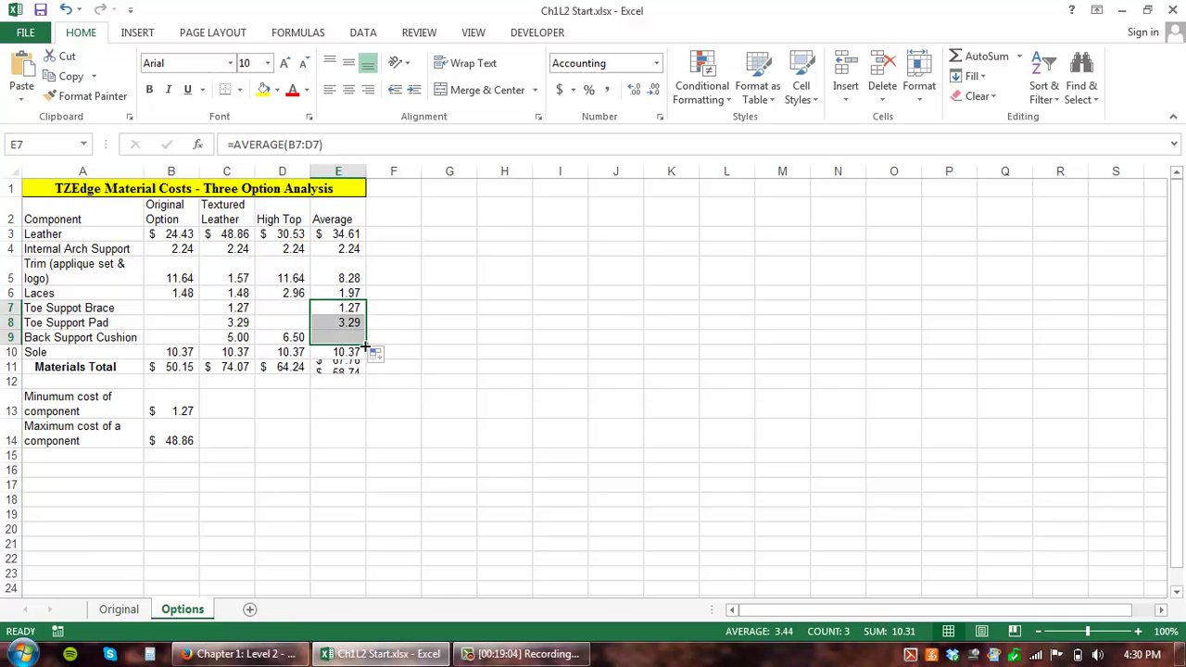
click(306, 422)
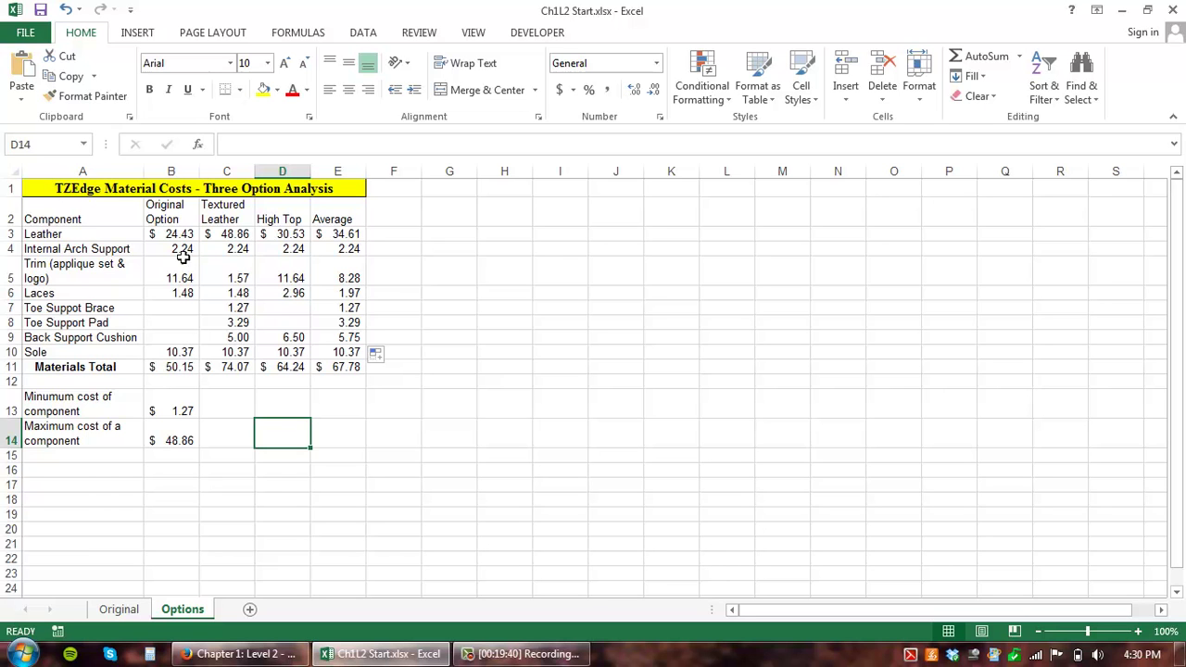
Step: Enter =COUNT(B3:B10) in B12 and fill it across to E12
click(181, 379)
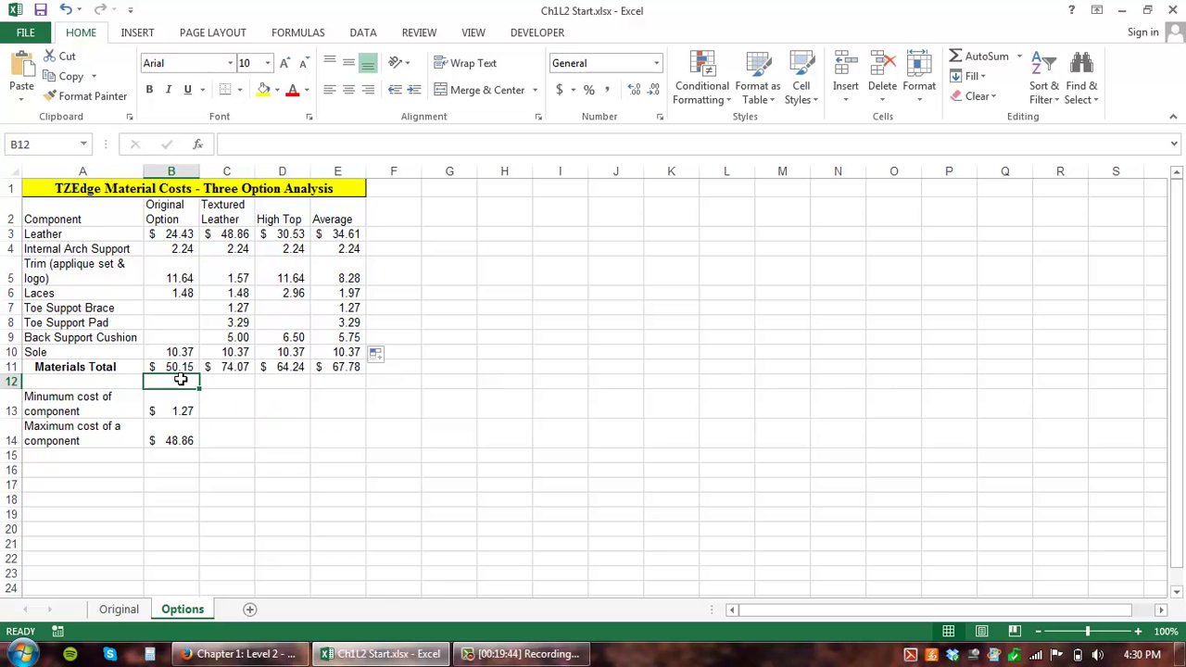
text(=)
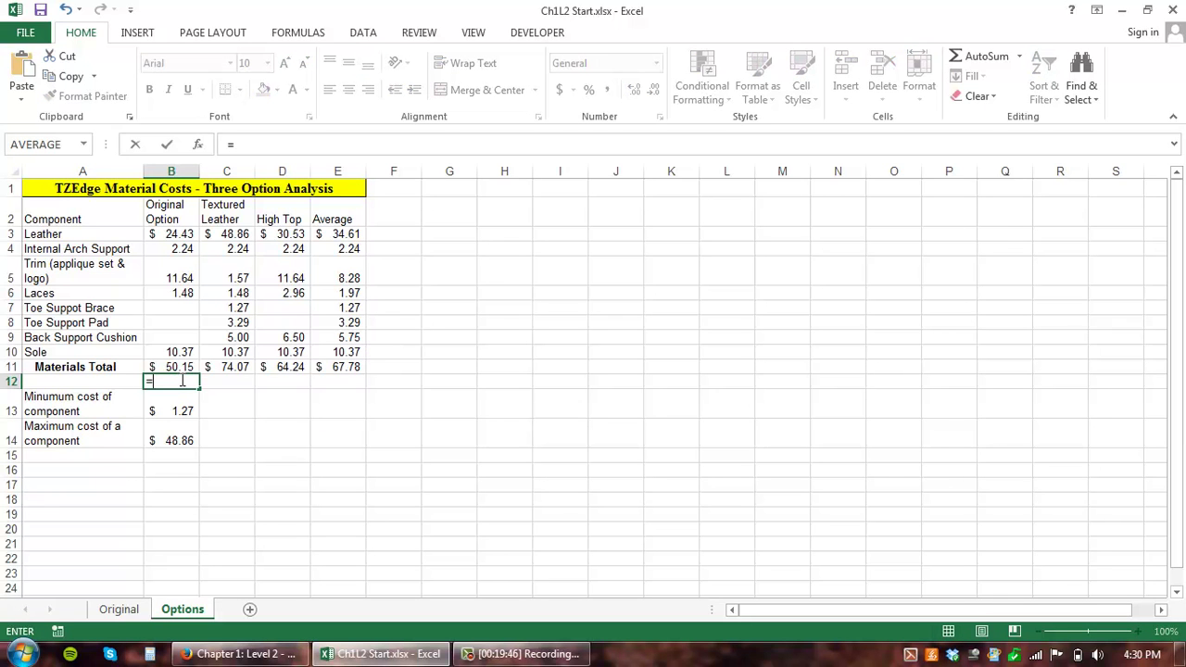
text(cou)
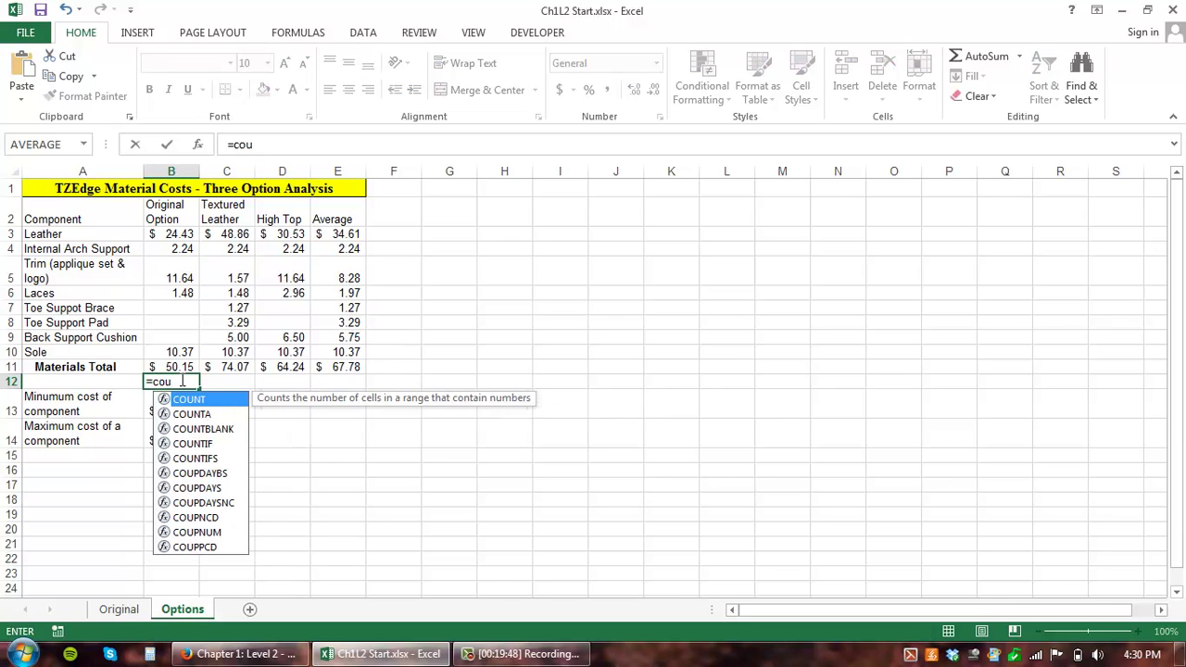
key(Tab)
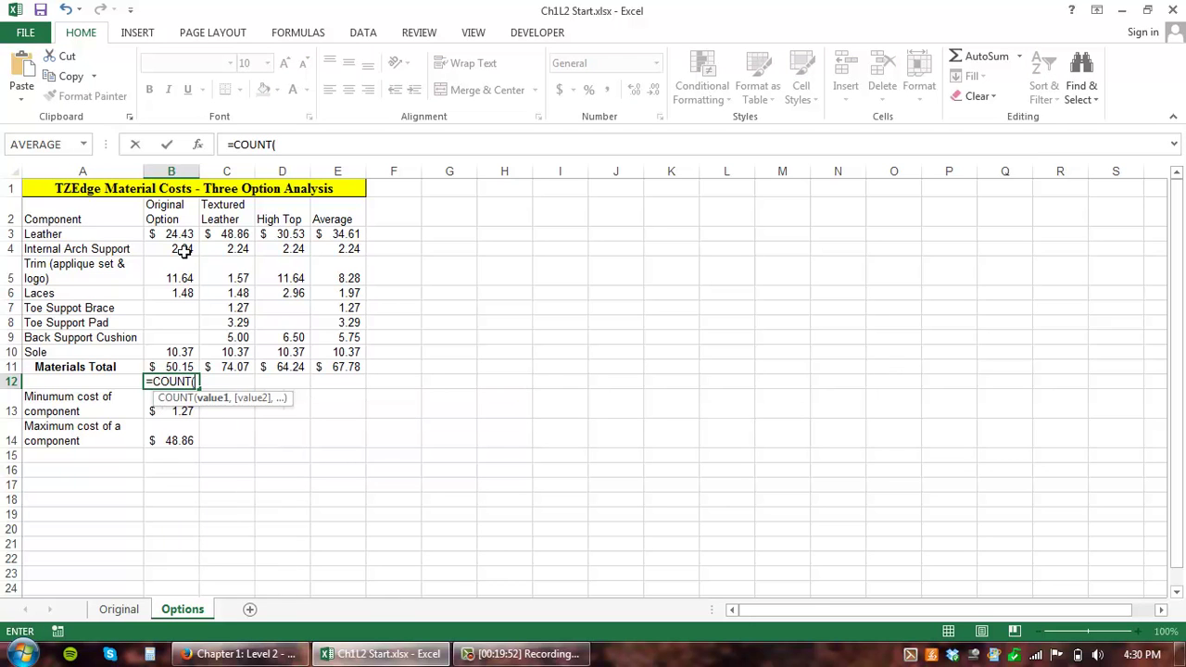
drag(173, 230, 166, 350)
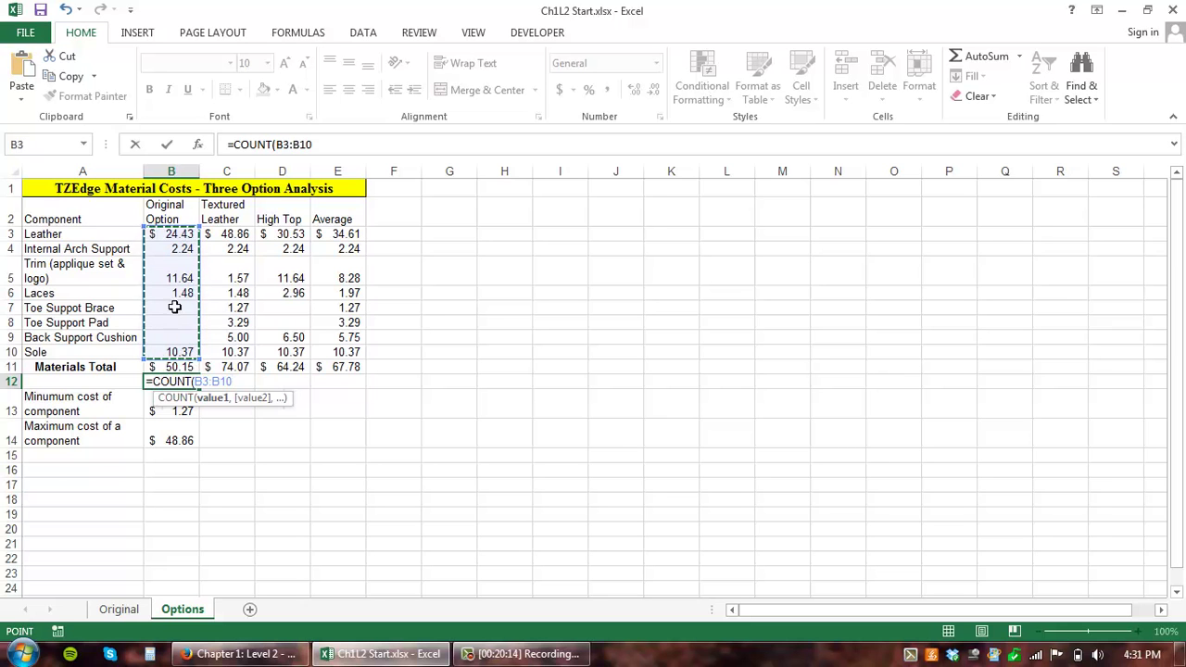
key(Return)
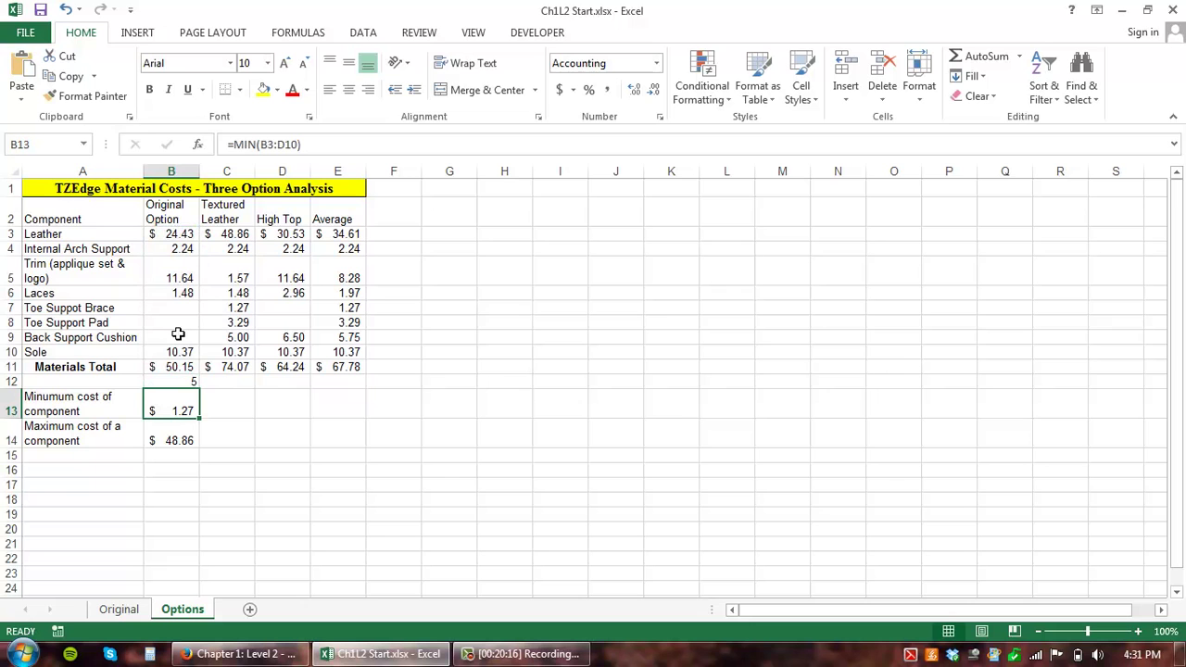
click(185, 380)
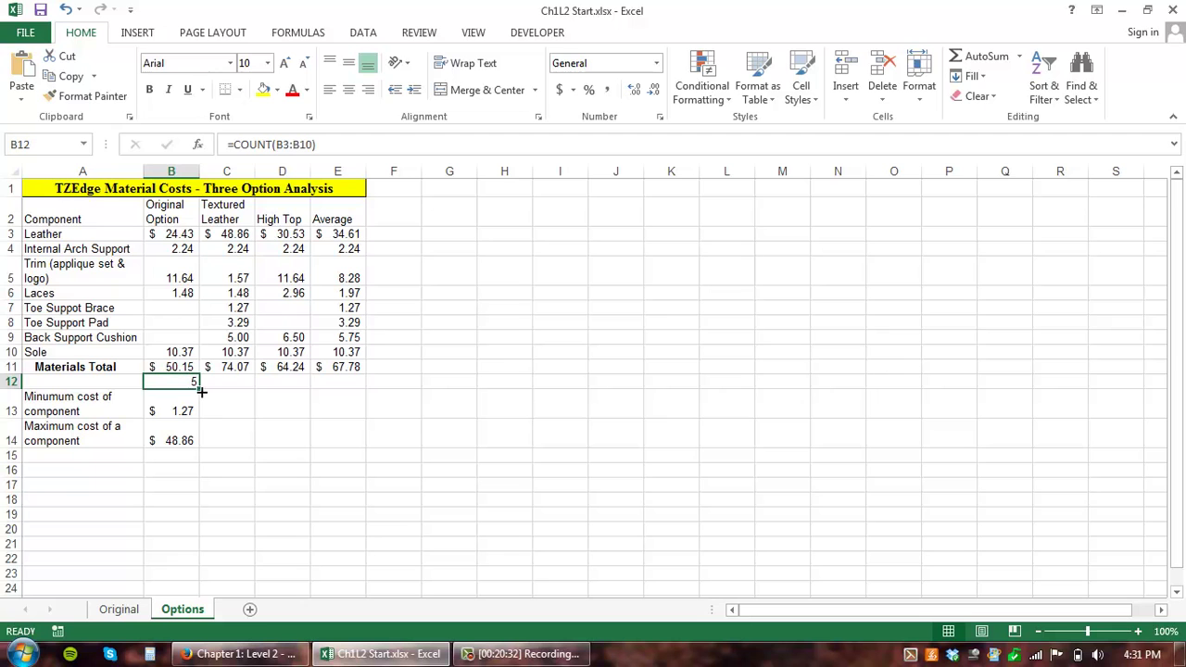
drag(199, 387, 355, 383)
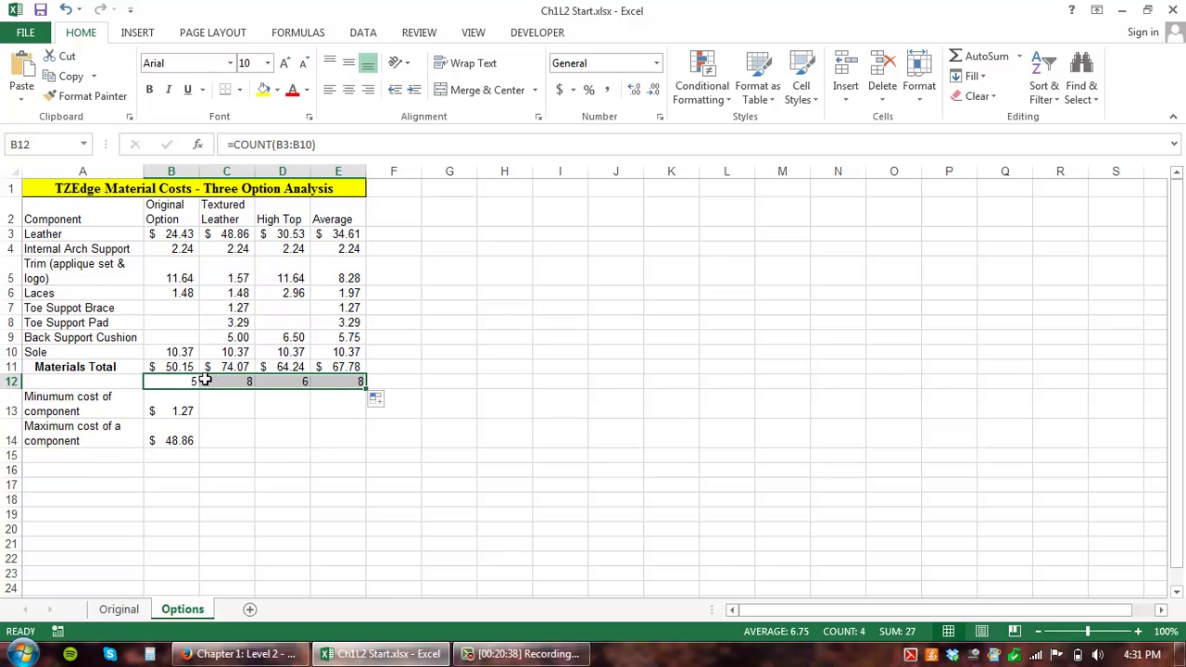
click(108, 383)
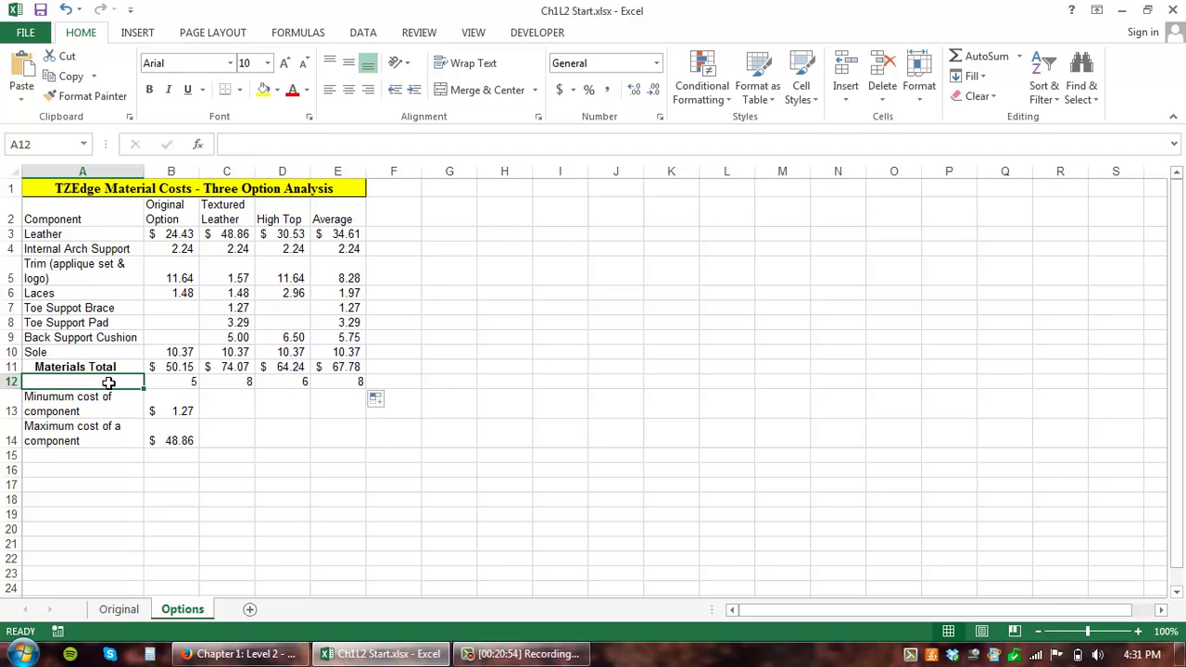
Step: Enter a COUNT formula over A3:A10 in cell A12
text(=count)
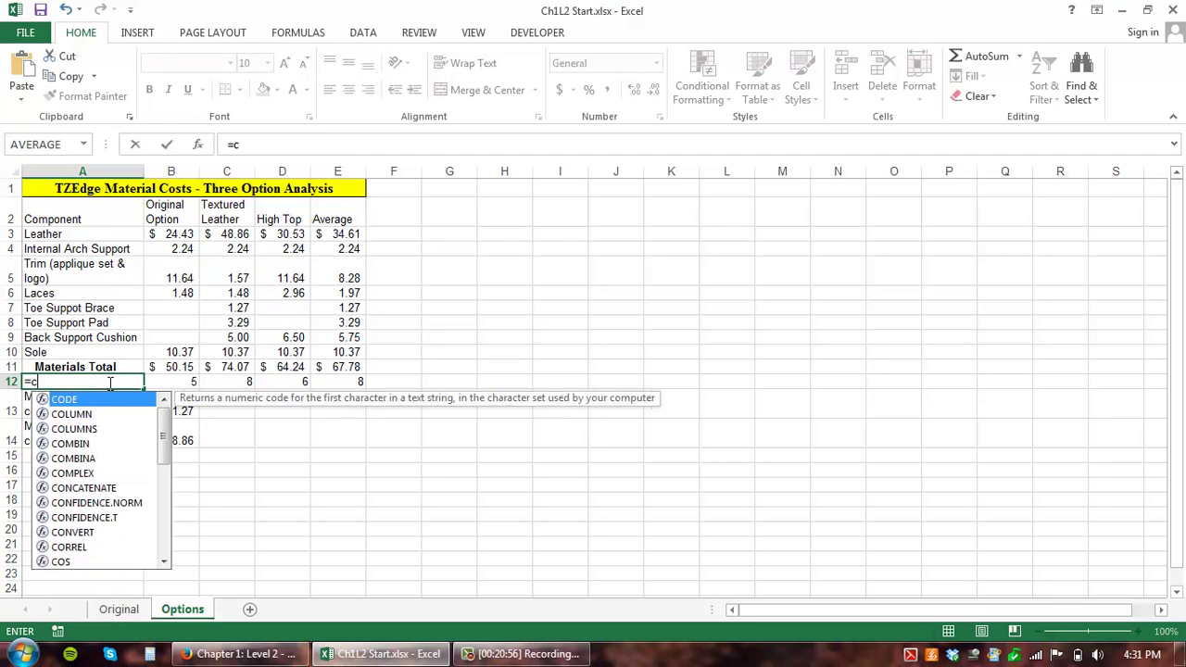
key(Tab)
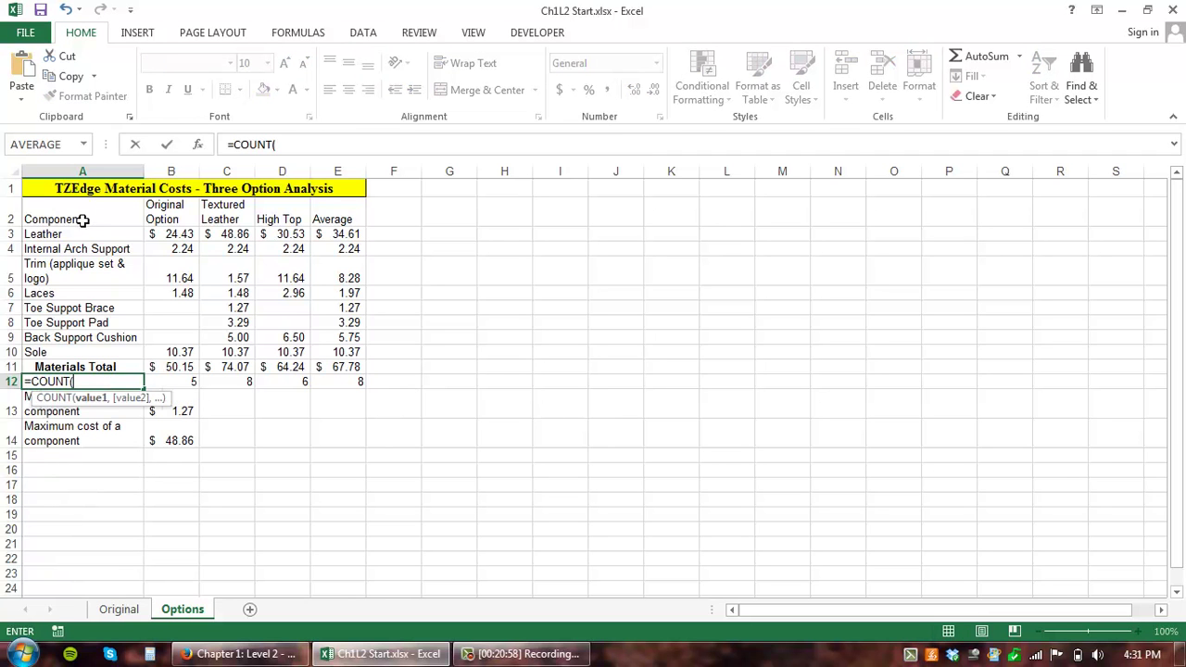
drag(80, 232, 80, 352)
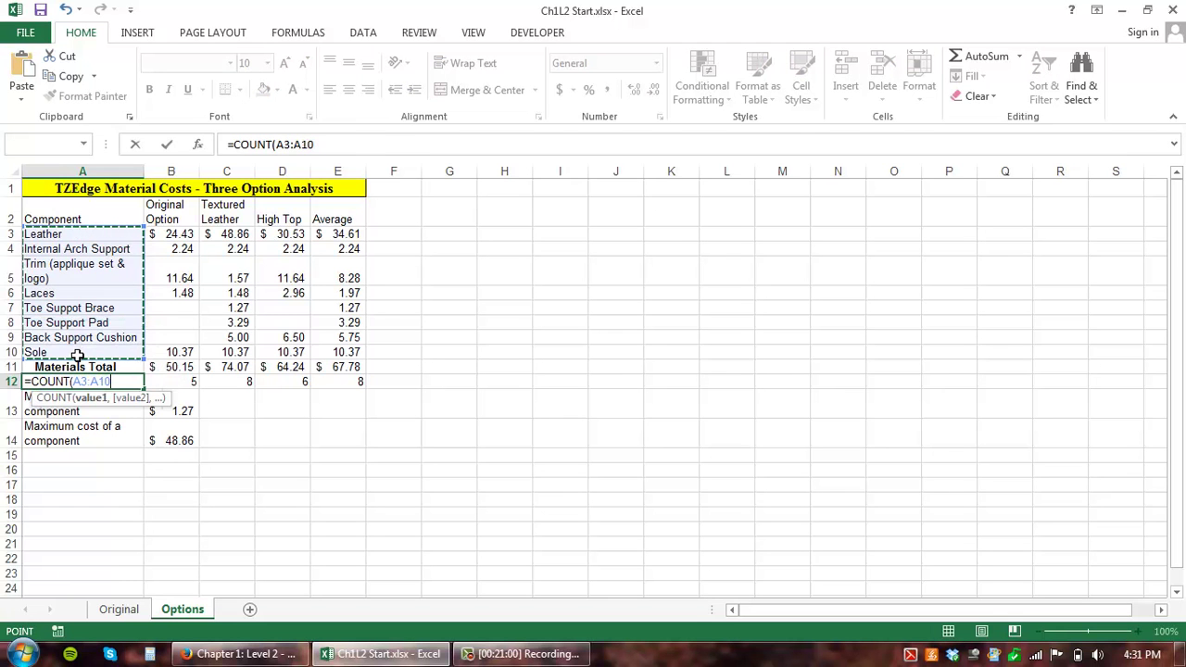
text())
key(Return)
click(96, 380)
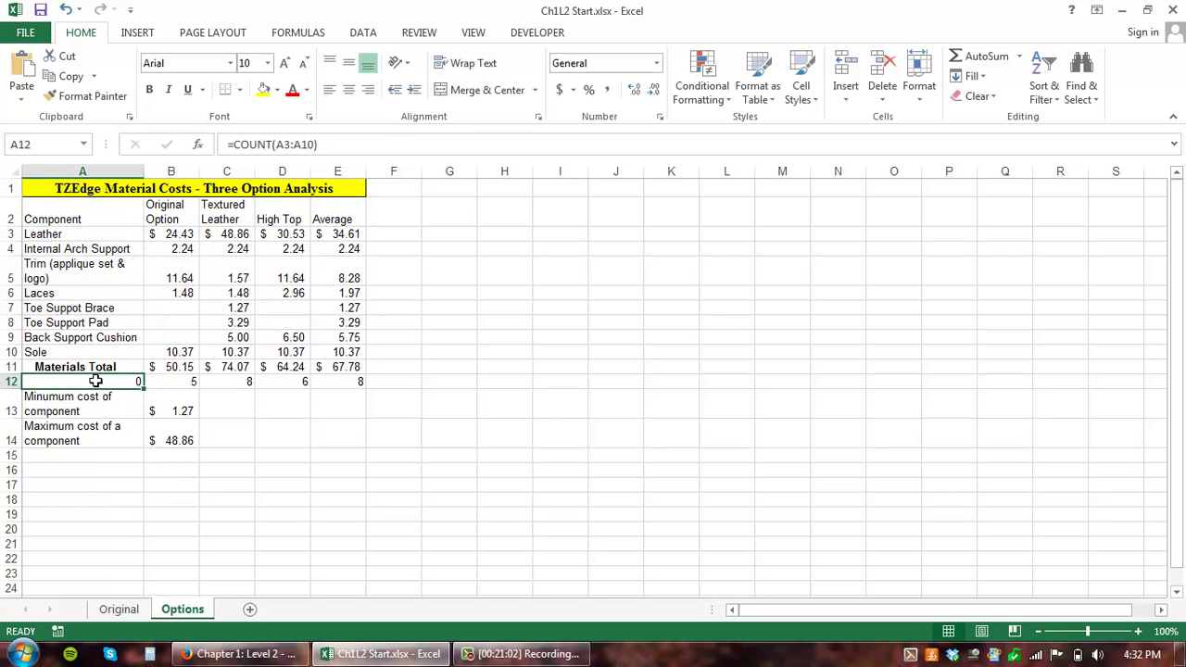
Step: Replace A12's formula with =COUNTA(A3:A10), giving 8, then select E12
click(273, 144)
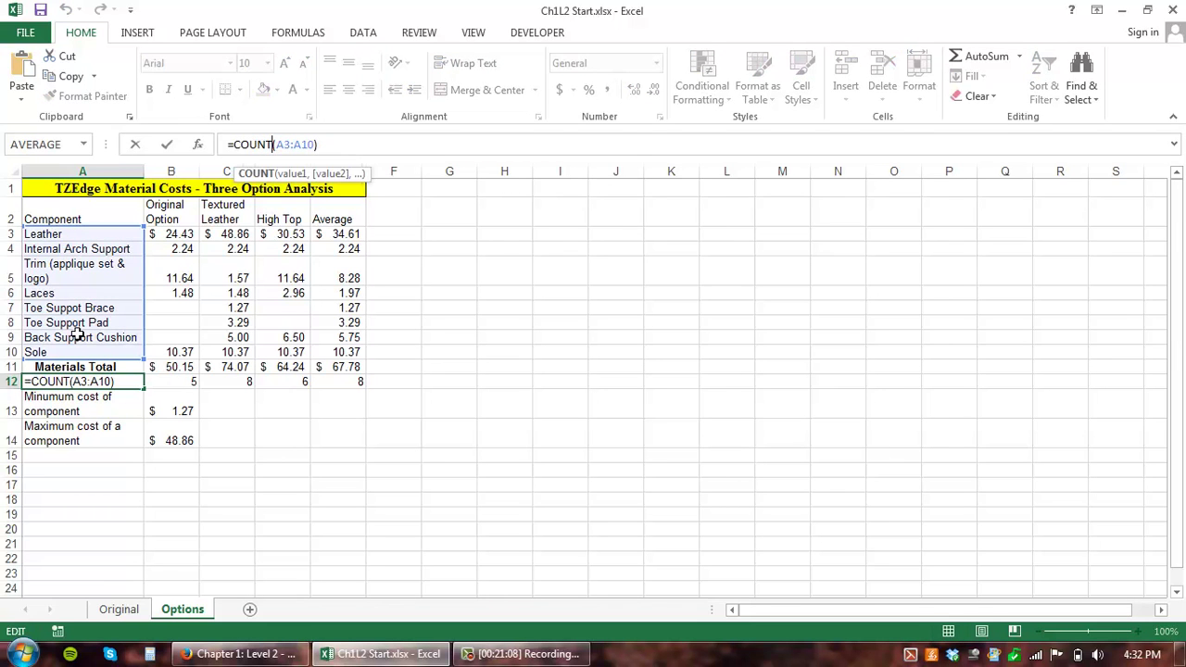
click(69, 382)
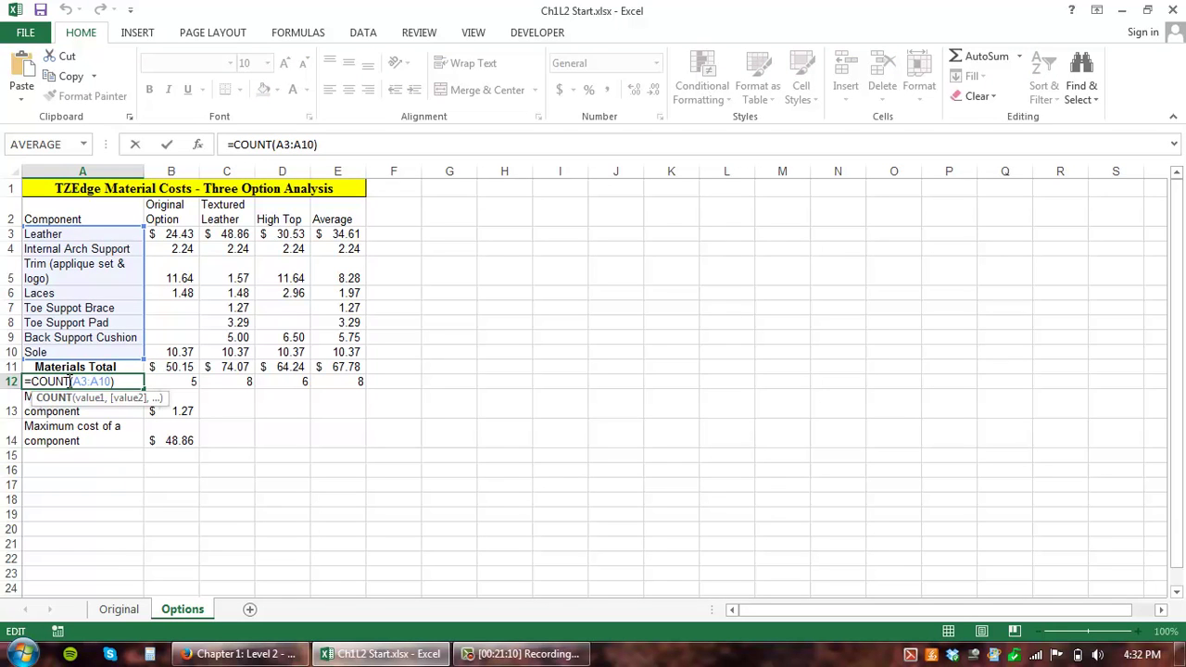
key(End)
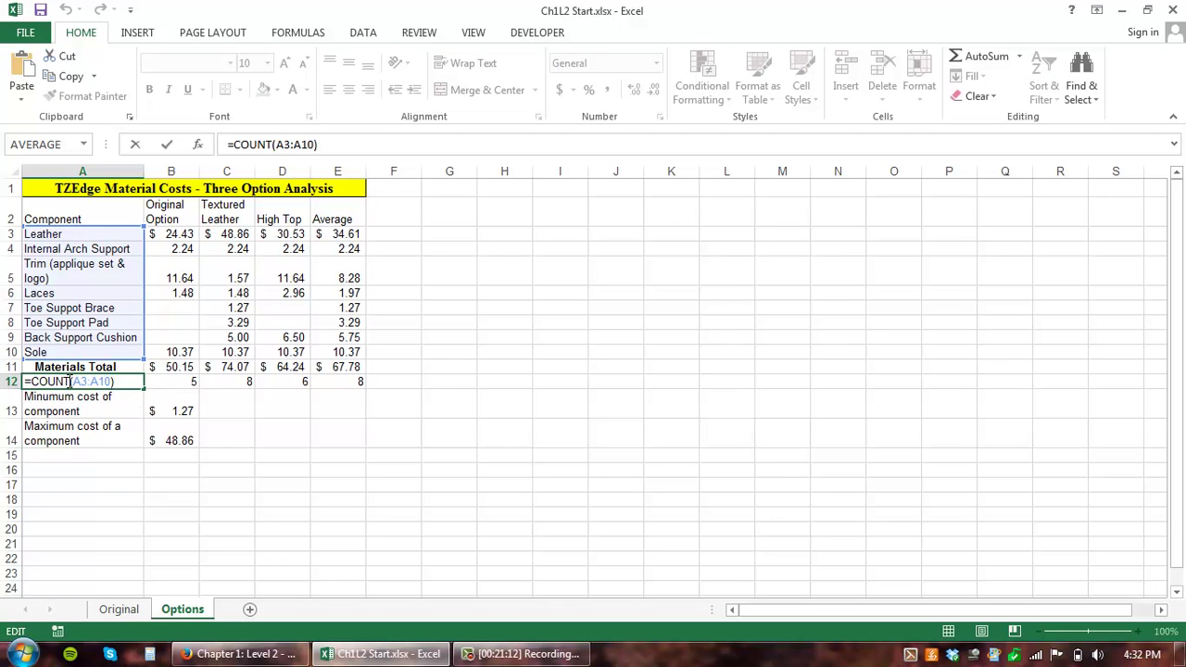
key(BackSpace)
key(BackSpace)
key(BackSpace)
key(BackSpace)
key(BackSpace)
key(BackSpace)
key(BackSpace)
key(BackSpace)
key(BackSpace)
key(BackSpace)
key(BackSpace)
key(BackSpace)
key(BackSpace)
key(BackSpace)
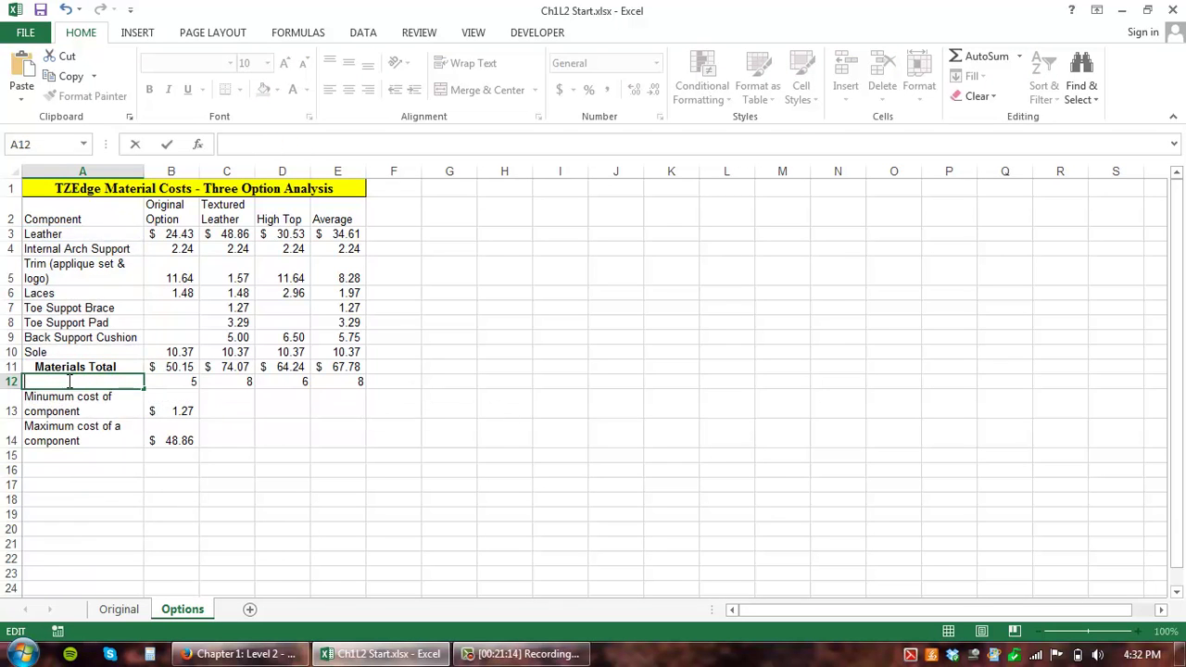
text(=coun)
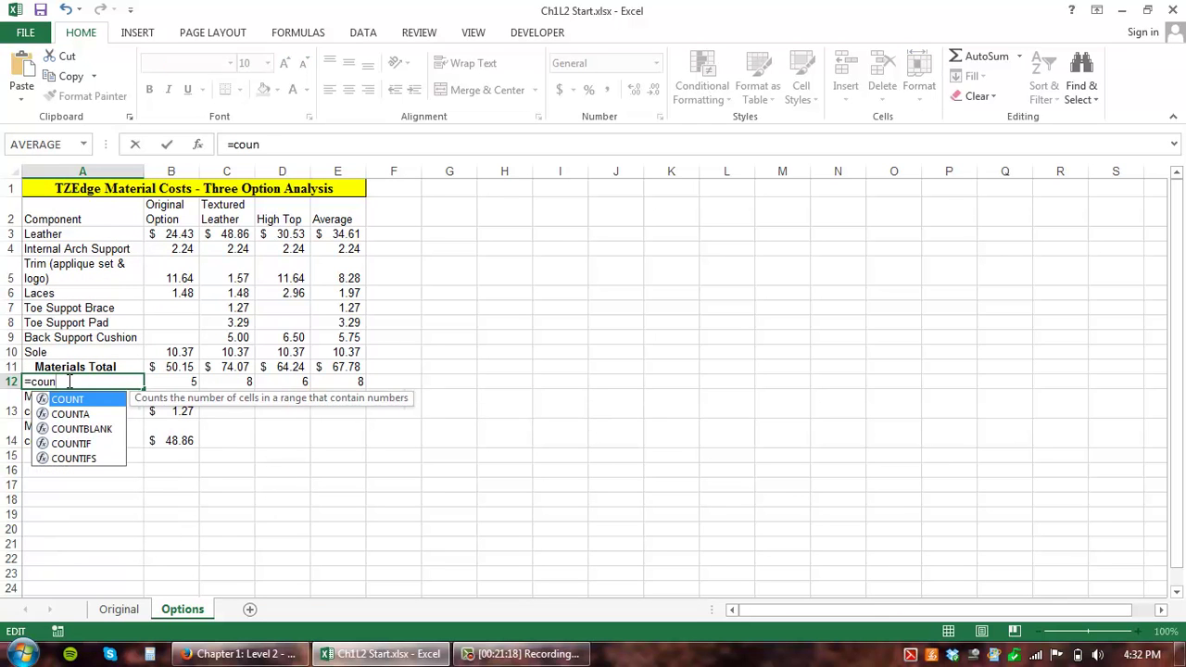
key(Down)
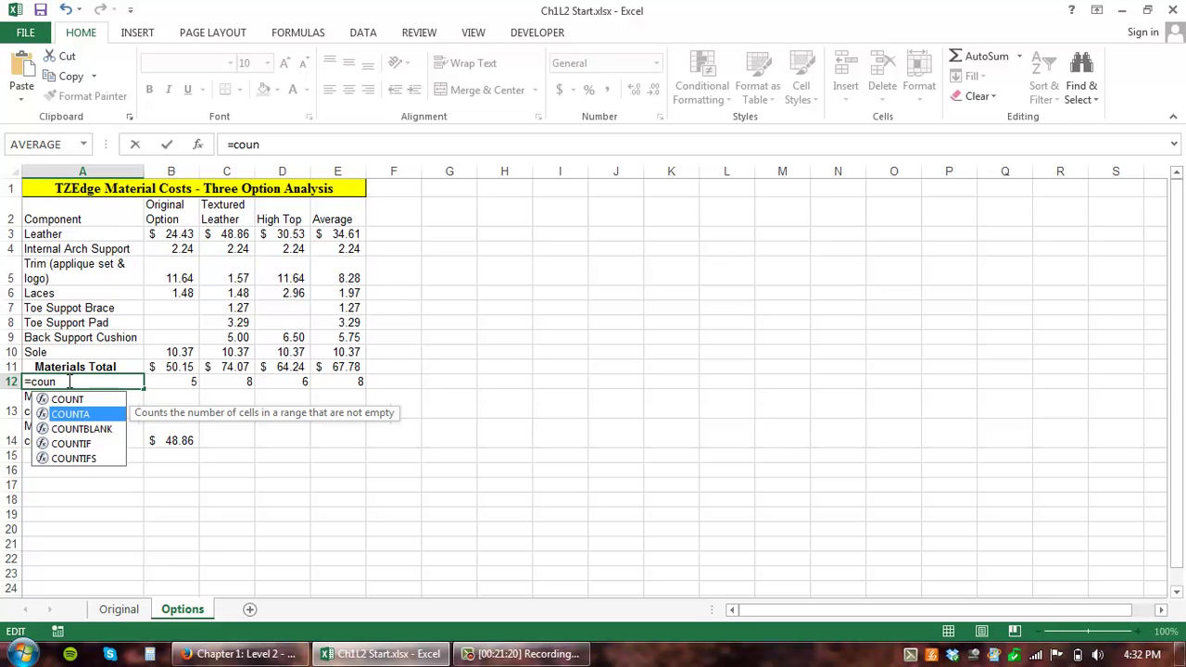
key(Tab)
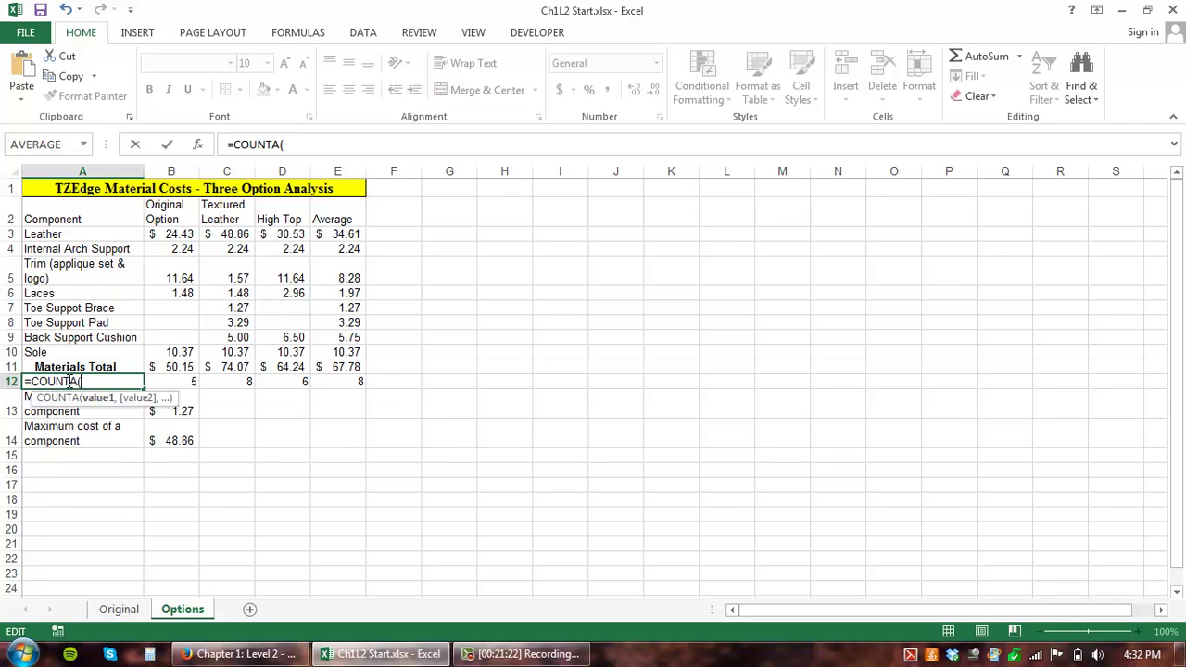
drag(102, 232, 97, 353)
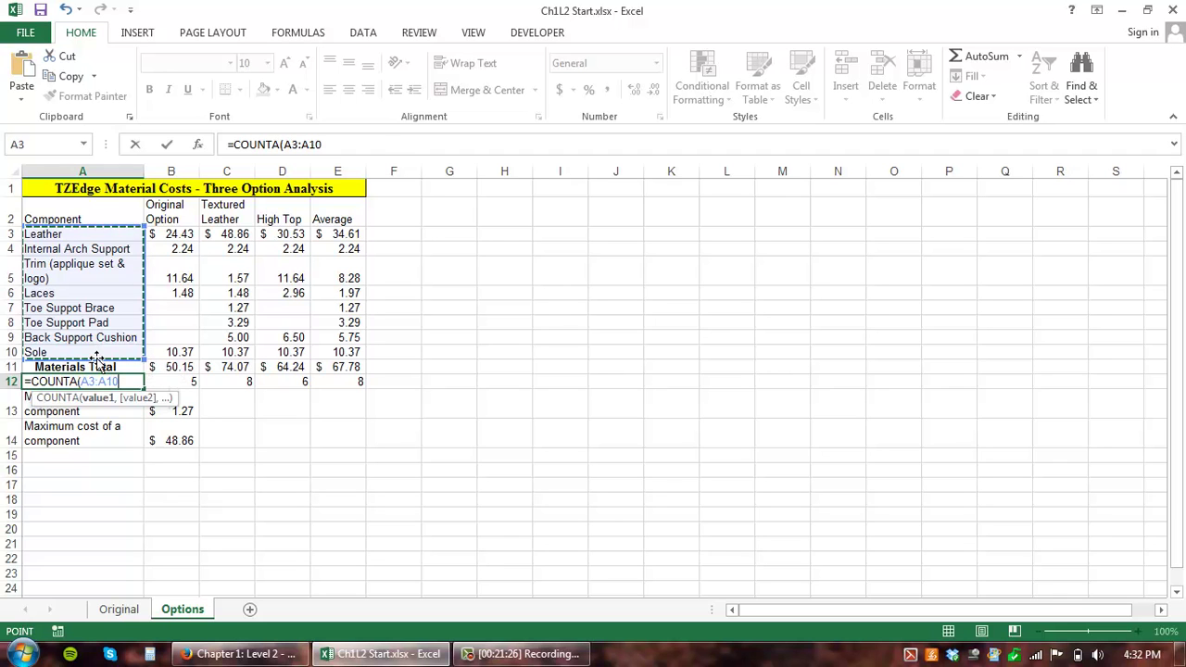
key(Return)
click(109, 381)
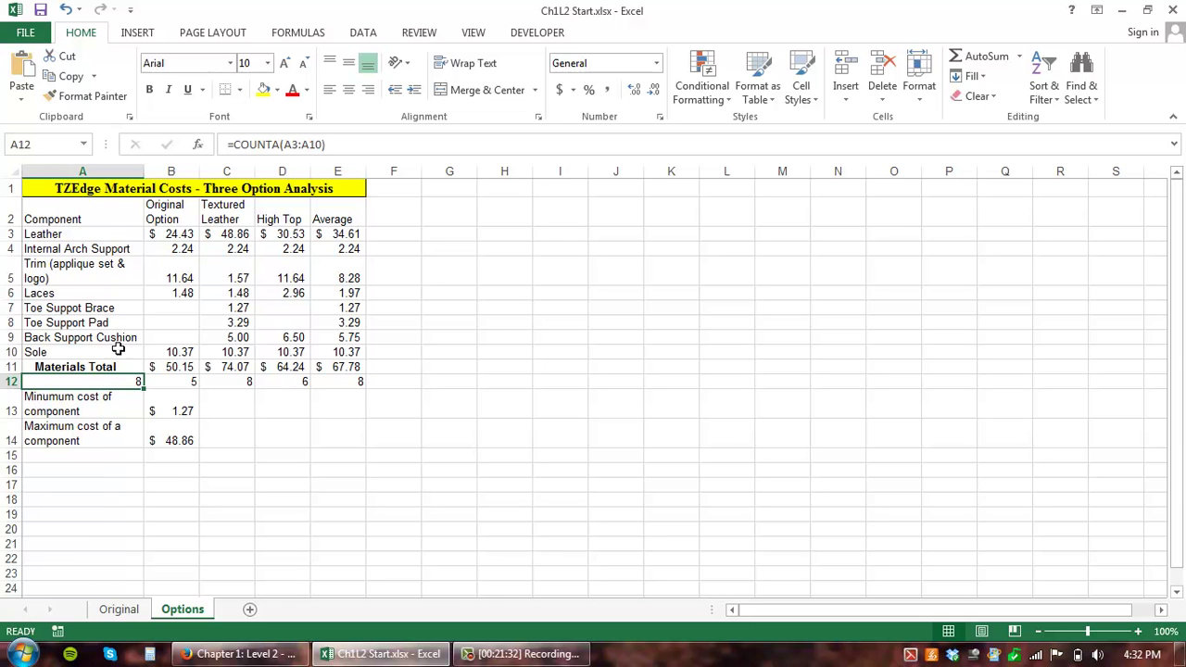
click(337, 381)
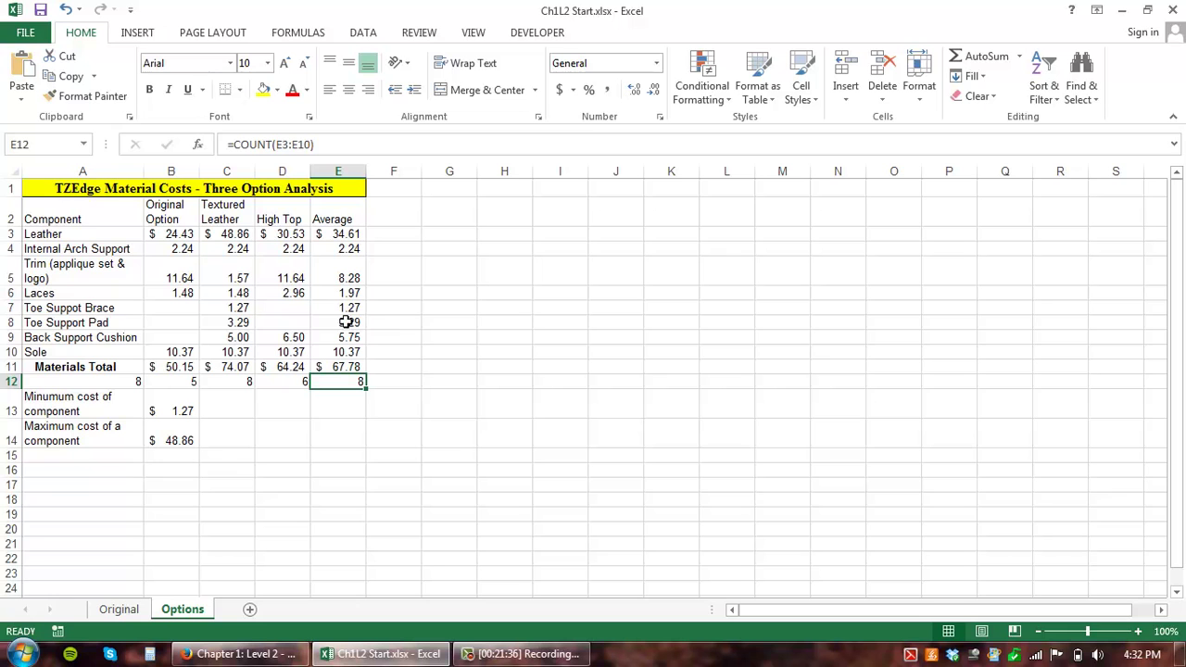
Step: Replace E12's COUNT formula with the centred label 'count'
key(Delete)
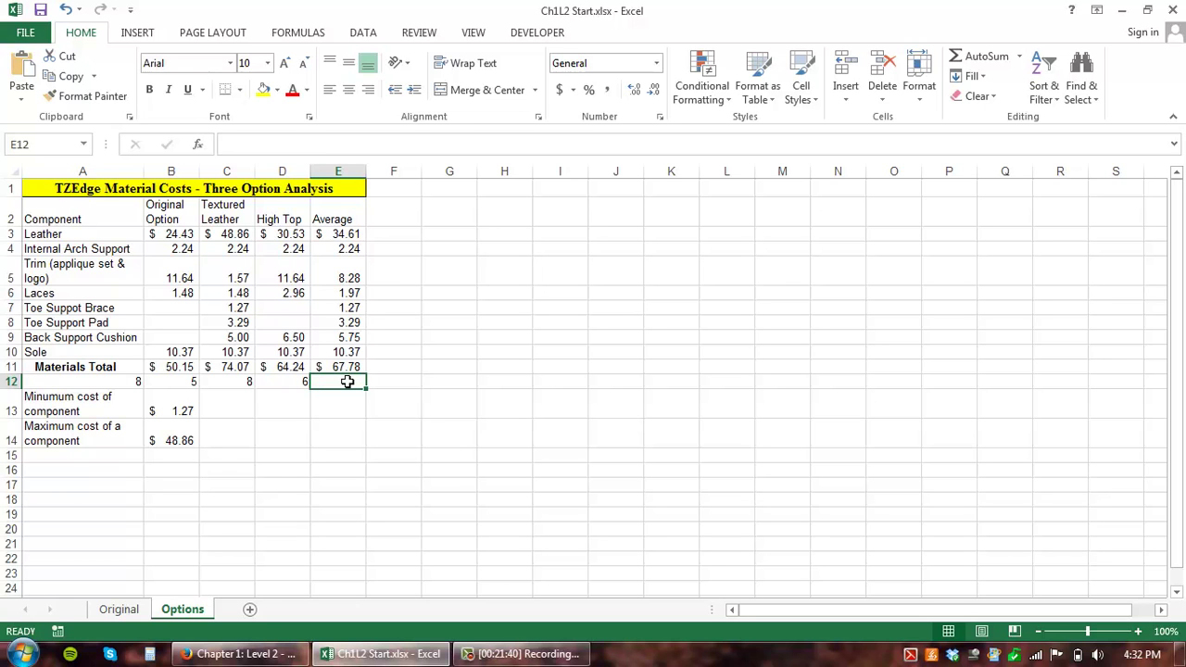
text(count)
key(Return)
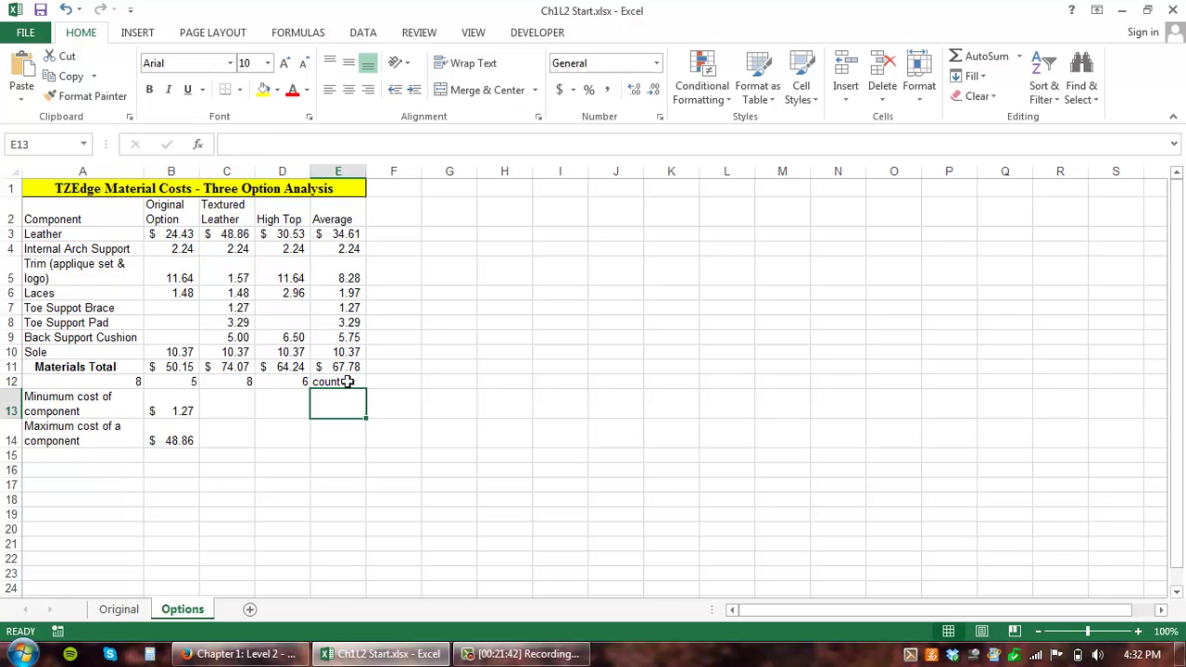
click(347, 381)
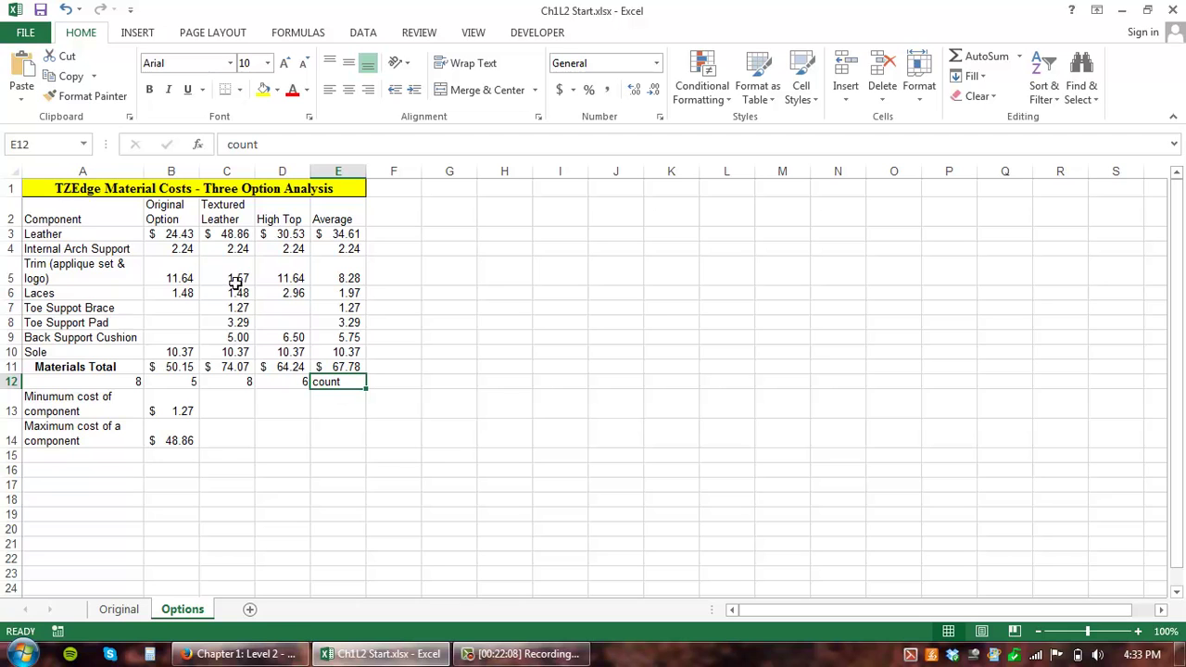
click(348, 89)
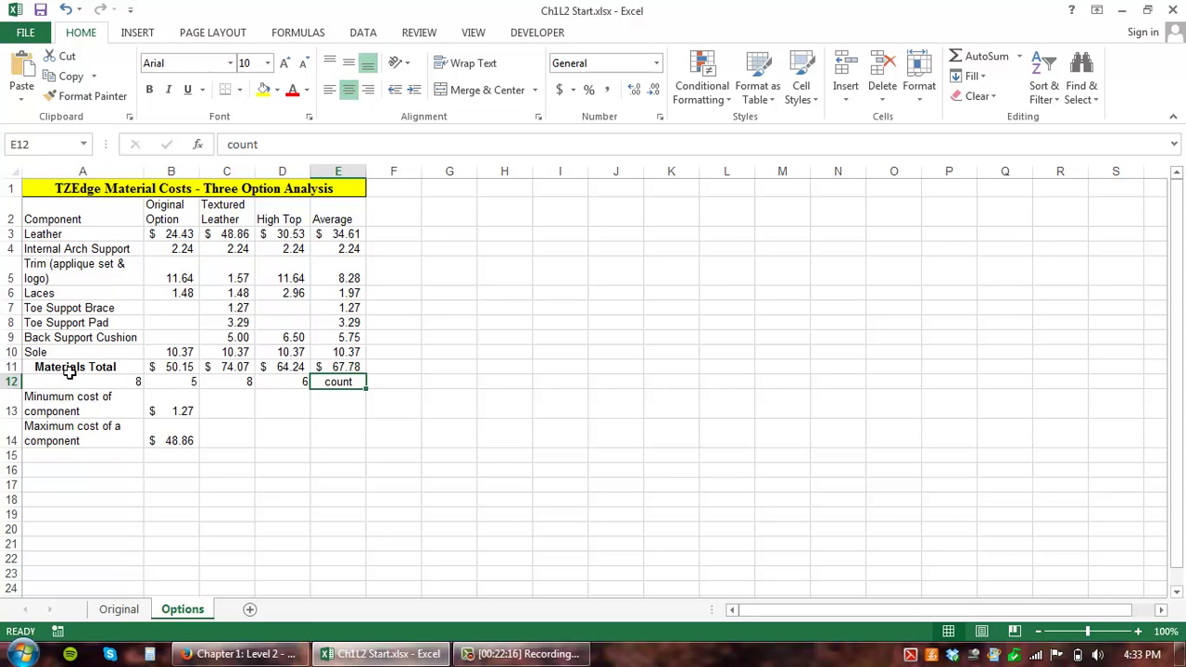
Step: Put an outside border around A12:E12 and all borders on A13:B14
drag(46, 381, 323, 385)
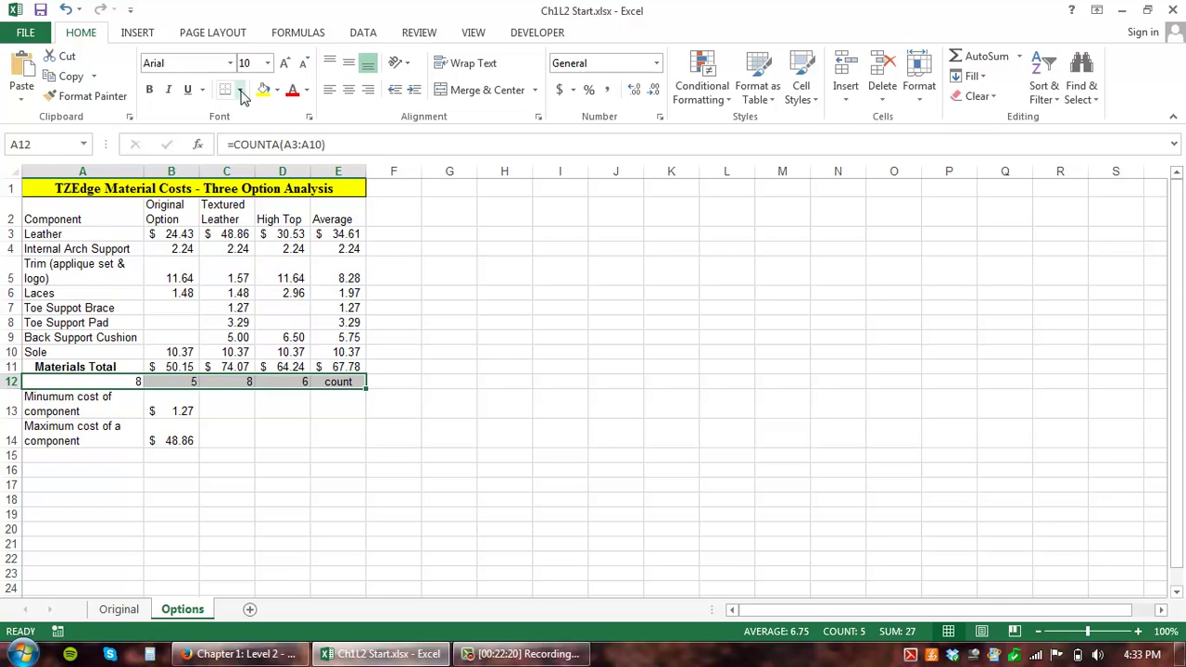
click(240, 91)
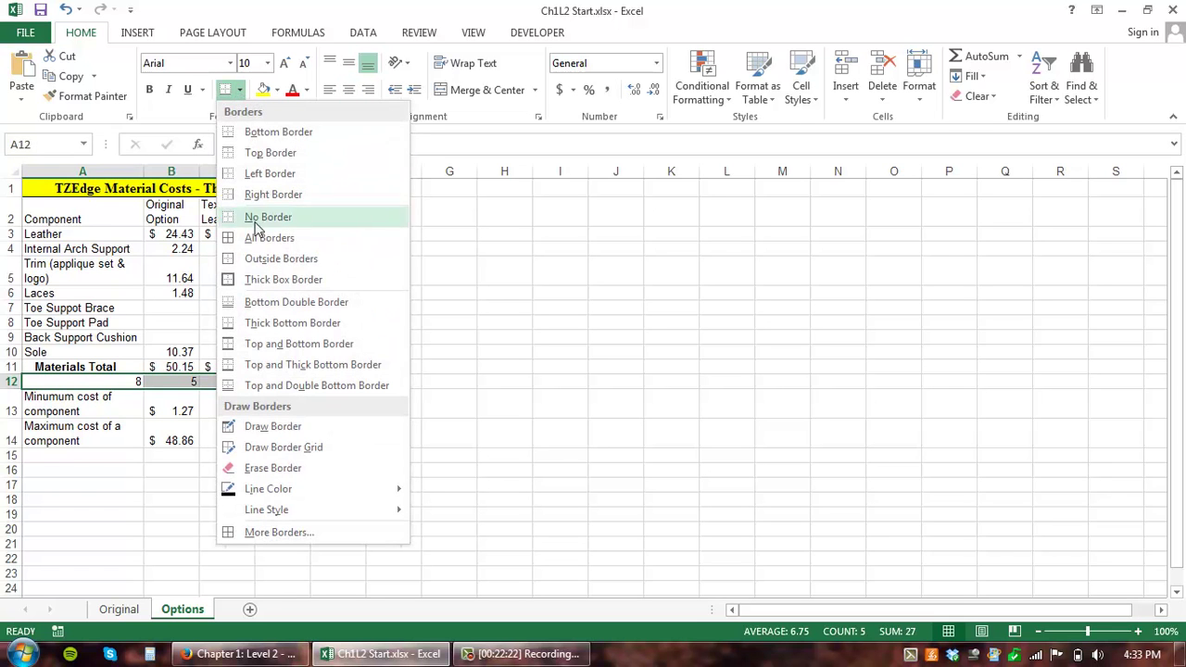
click(257, 258)
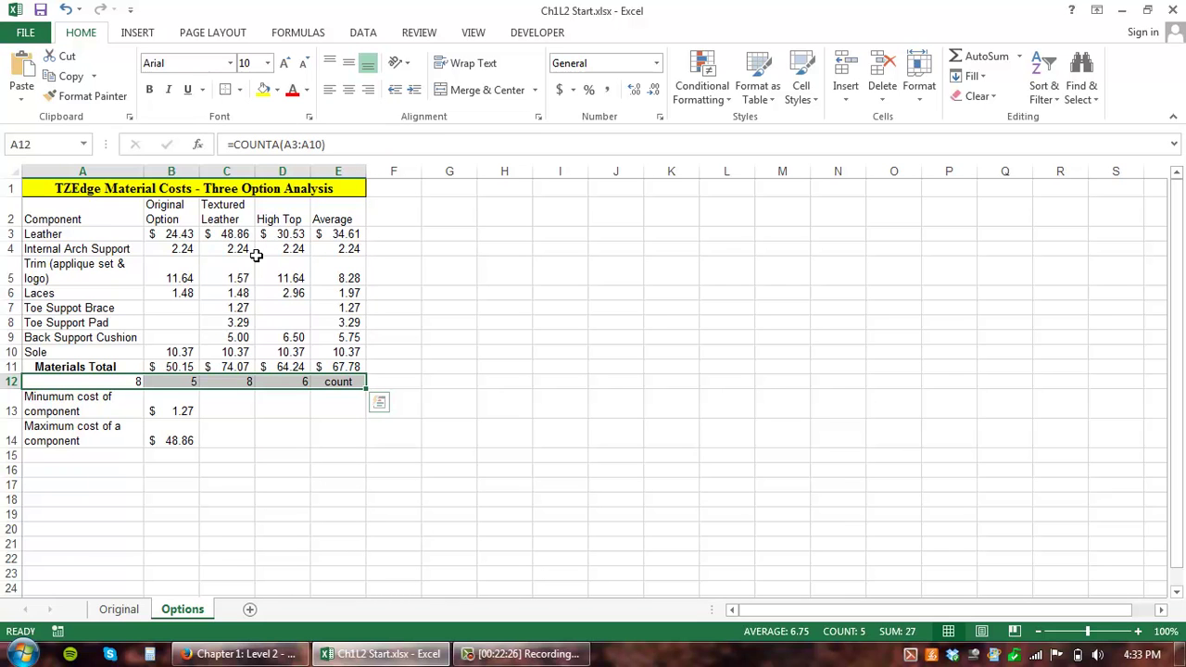
click(54, 403)
drag(88, 419, 169, 441)
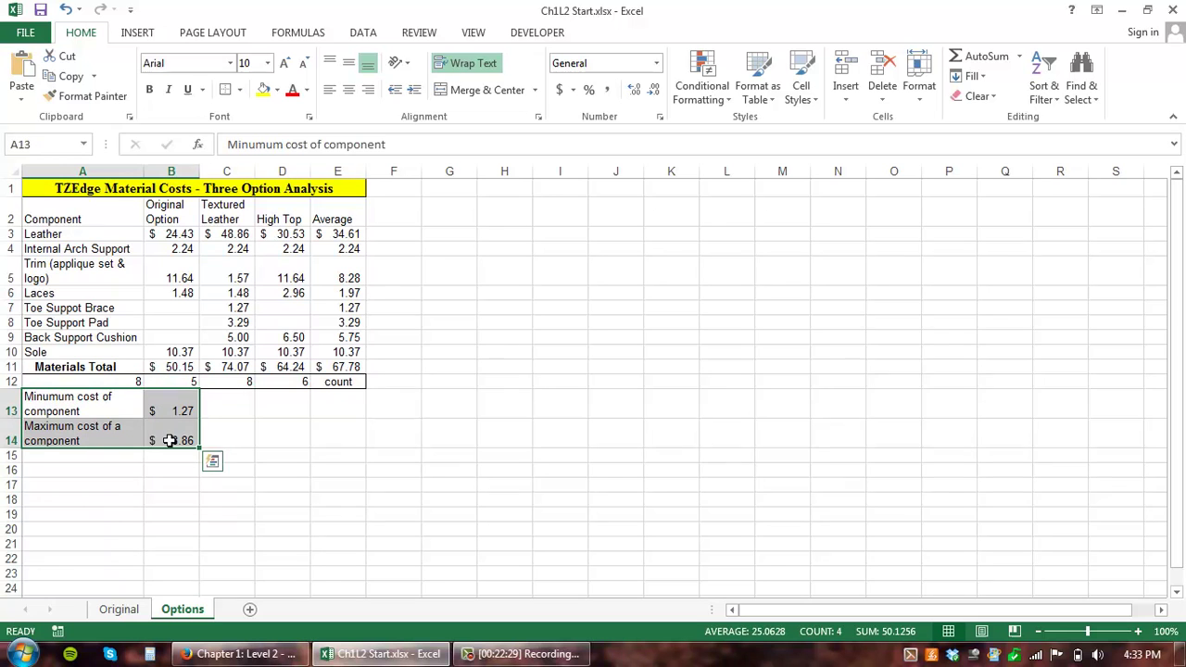
click(239, 90)
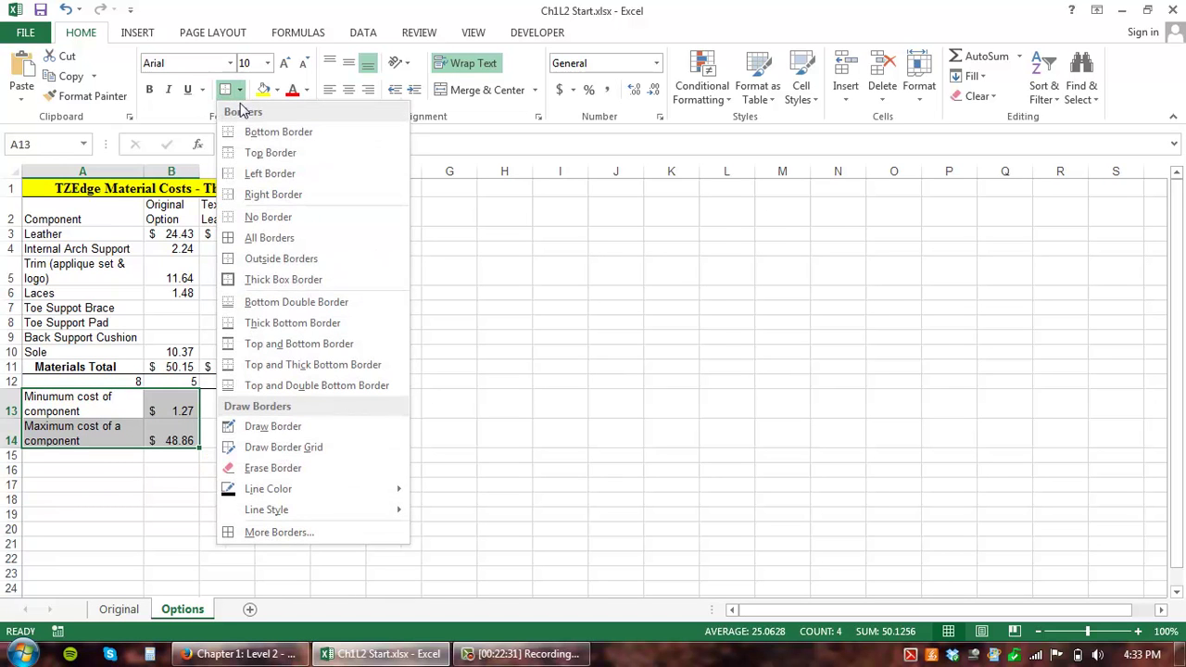
click(275, 243)
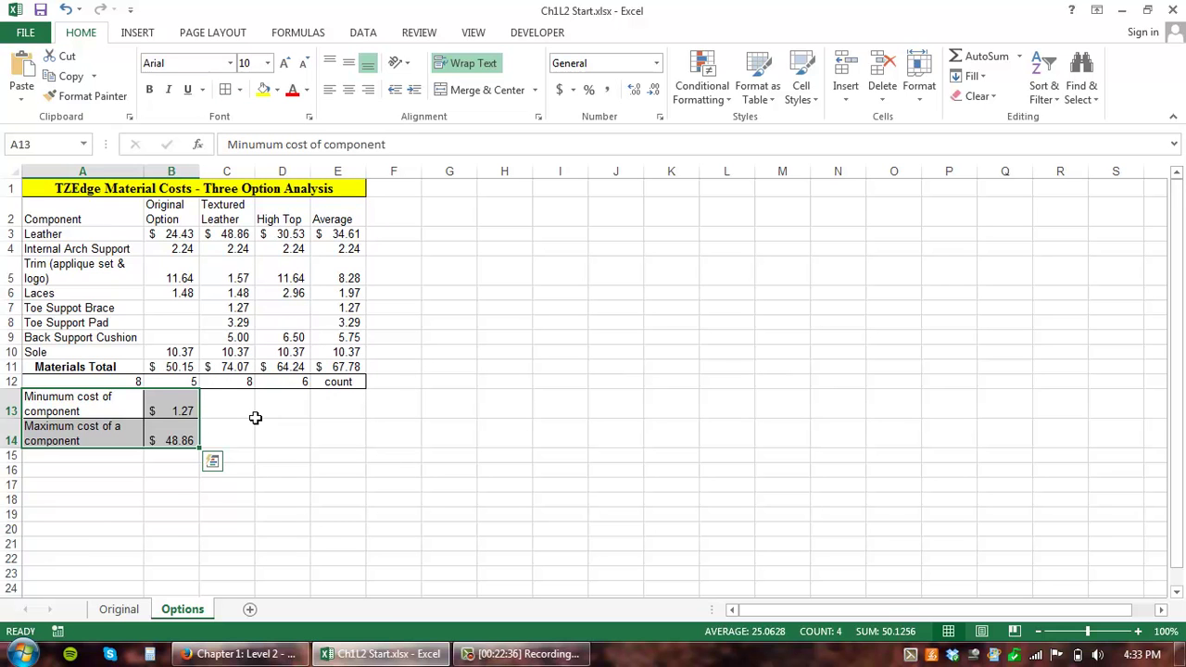
Step: Outline the whole table A2:E14, then reselect row 12 from A12 to E12
drag(331, 370, 328, 441)
click(239, 90)
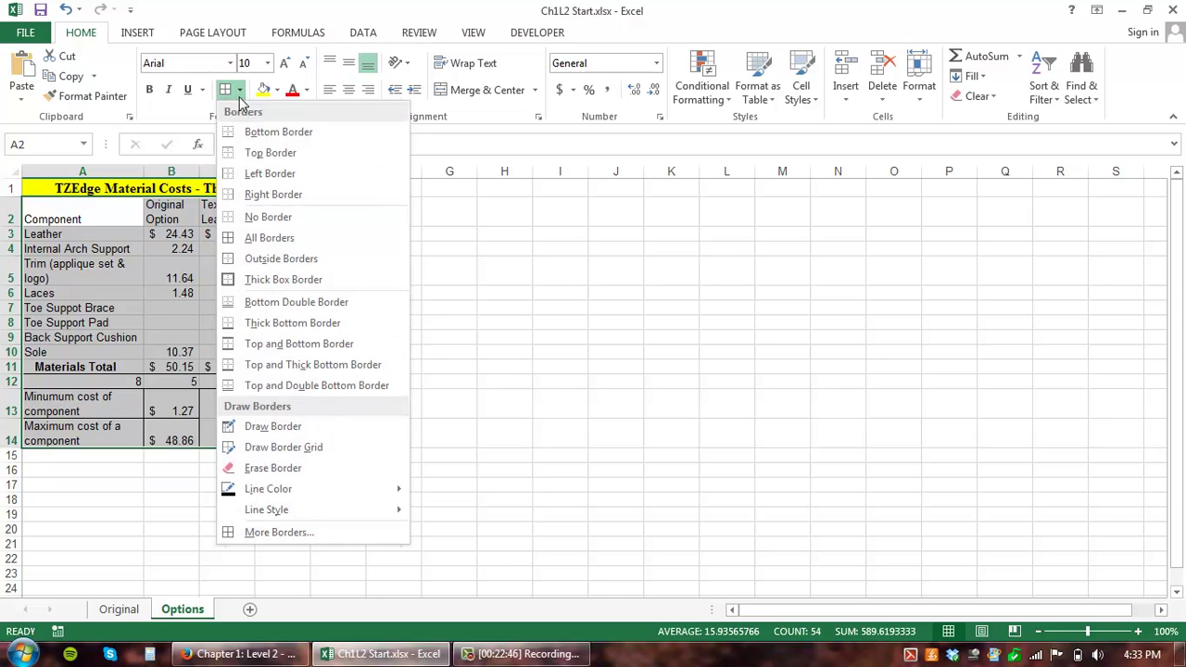
click(272, 257)
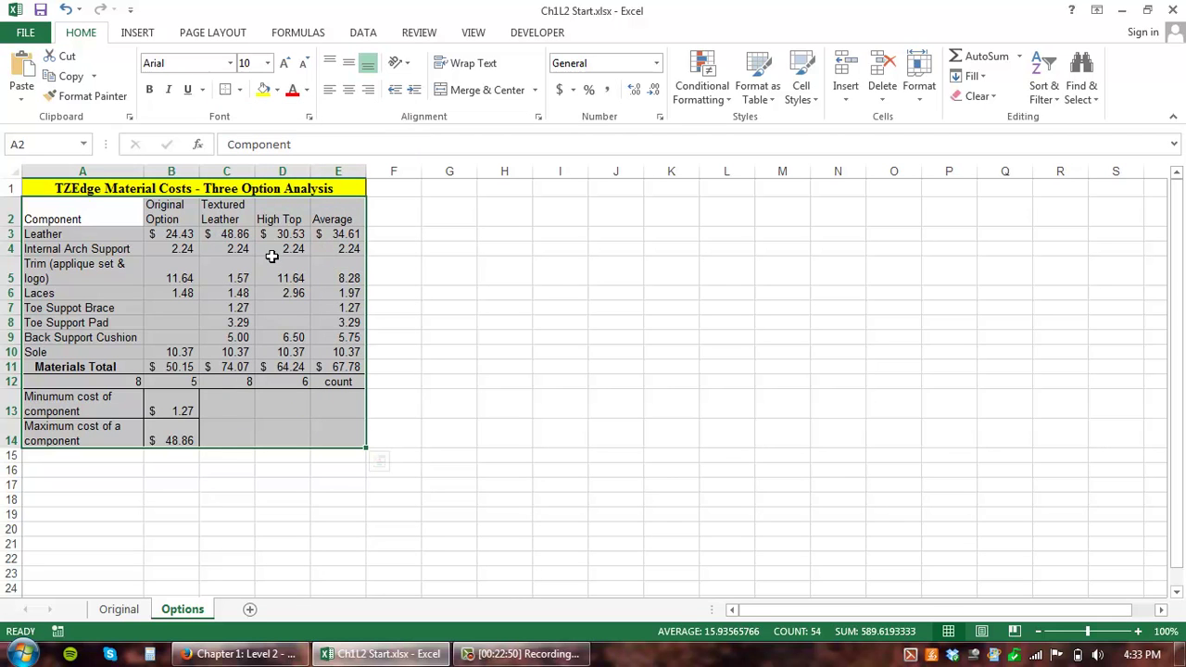
click(74, 380)
drag(74, 381, 171, 435)
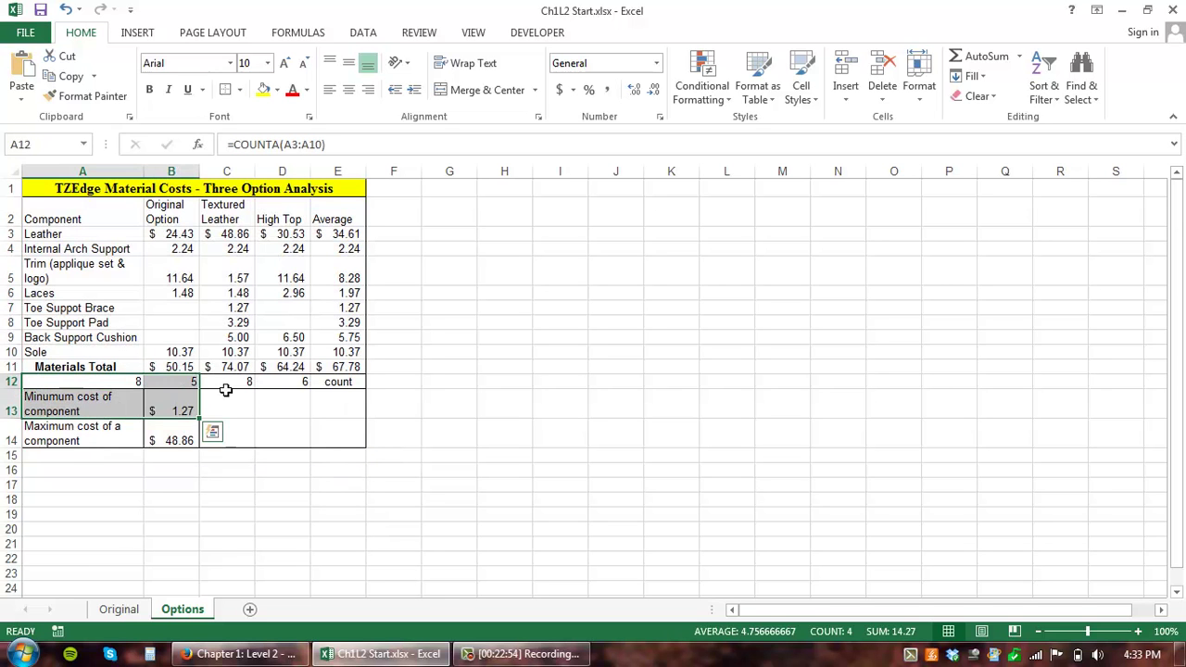
click(335, 381)
drag(335, 382, 100, 380)
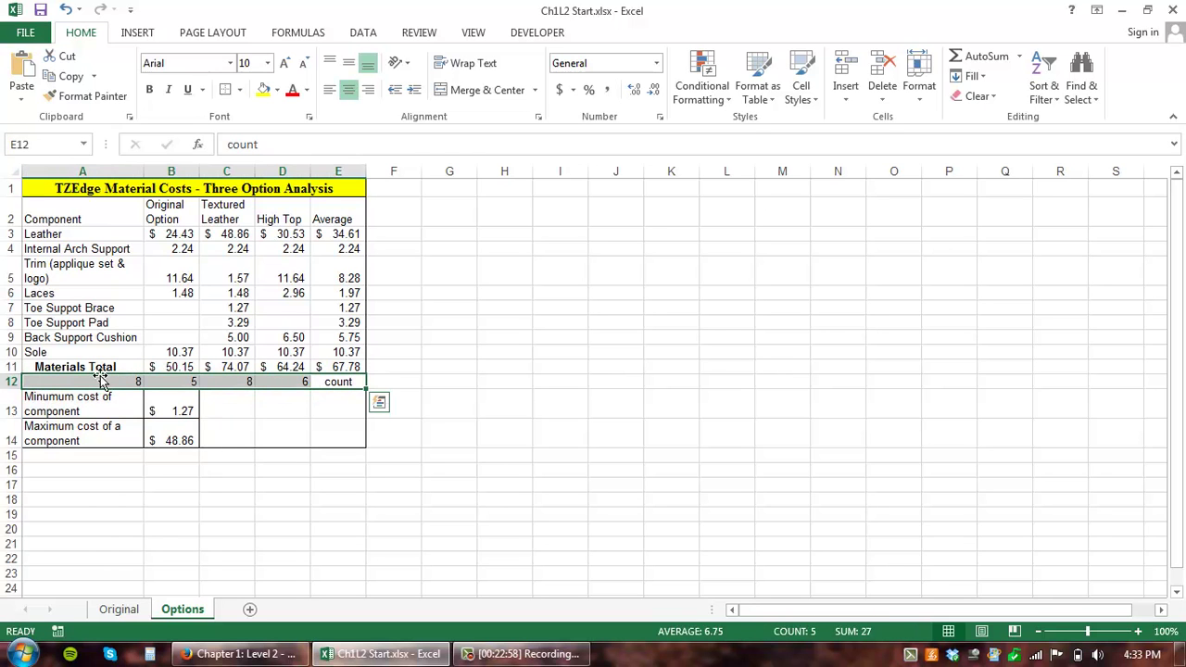
Step: Make A12:E12 centred, bold and italic with a White, Background 1, Darker 25% fill
click(348, 90)
click(348, 90)
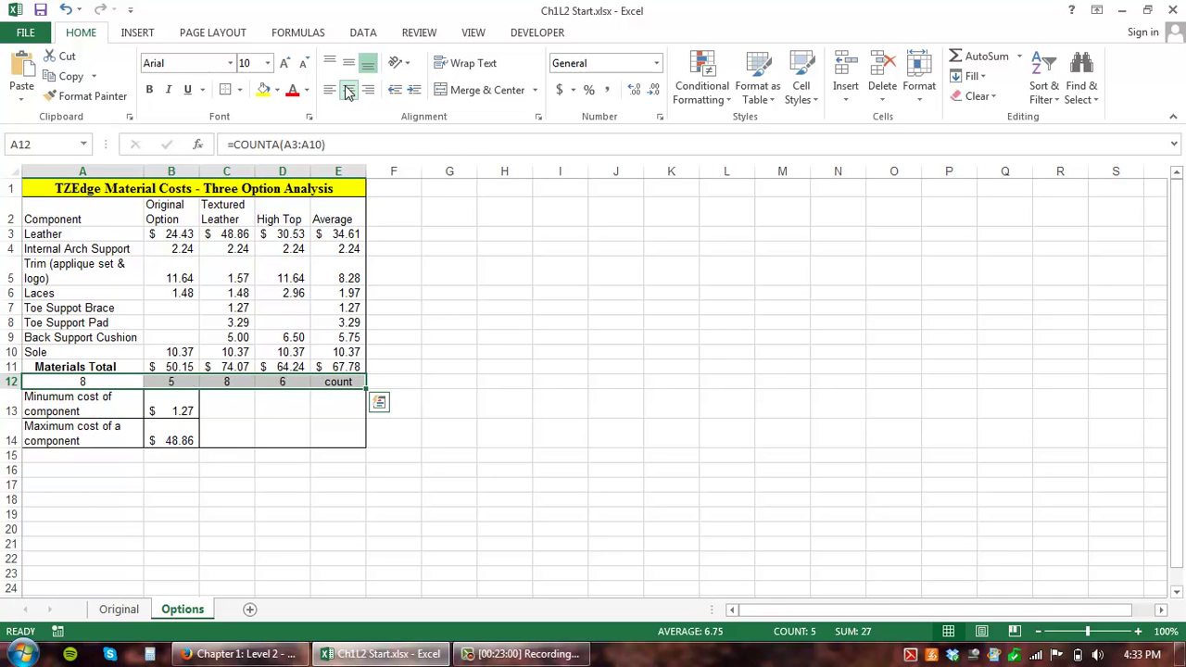
click(150, 90)
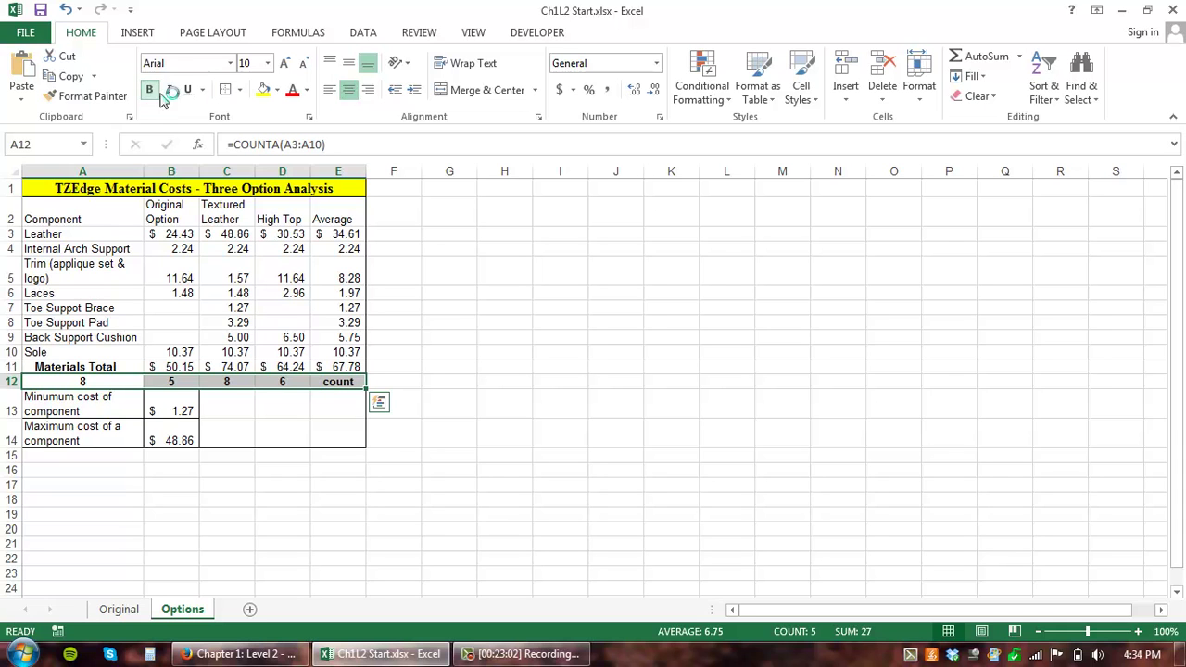
click(169, 91)
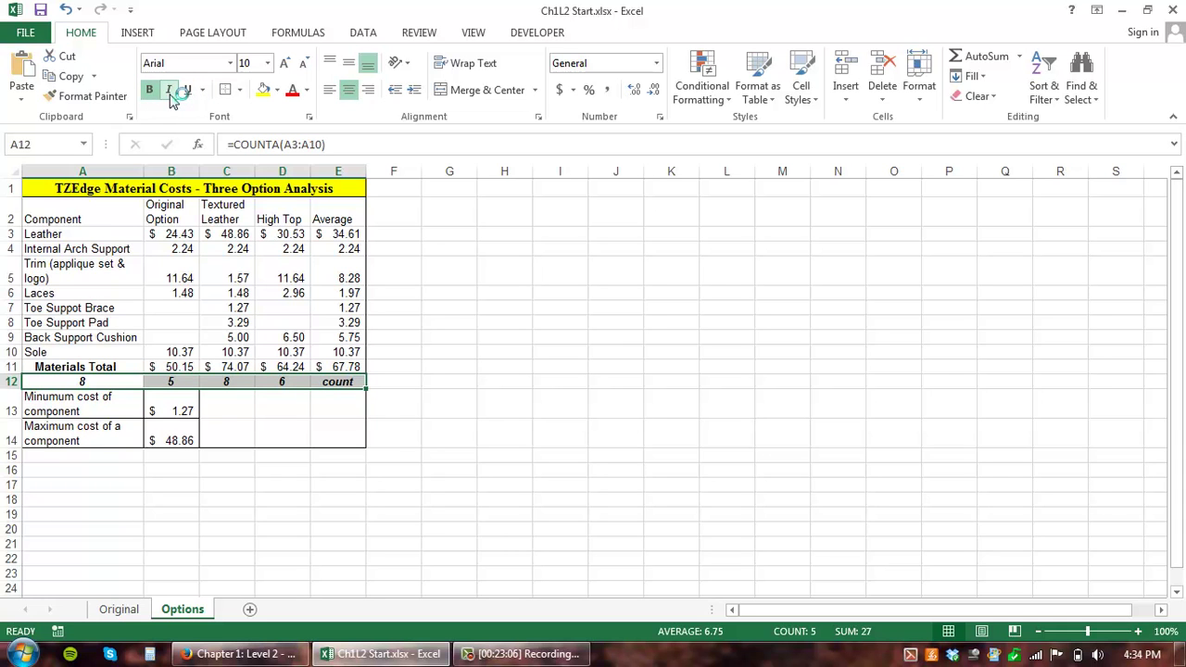
click(277, 89)
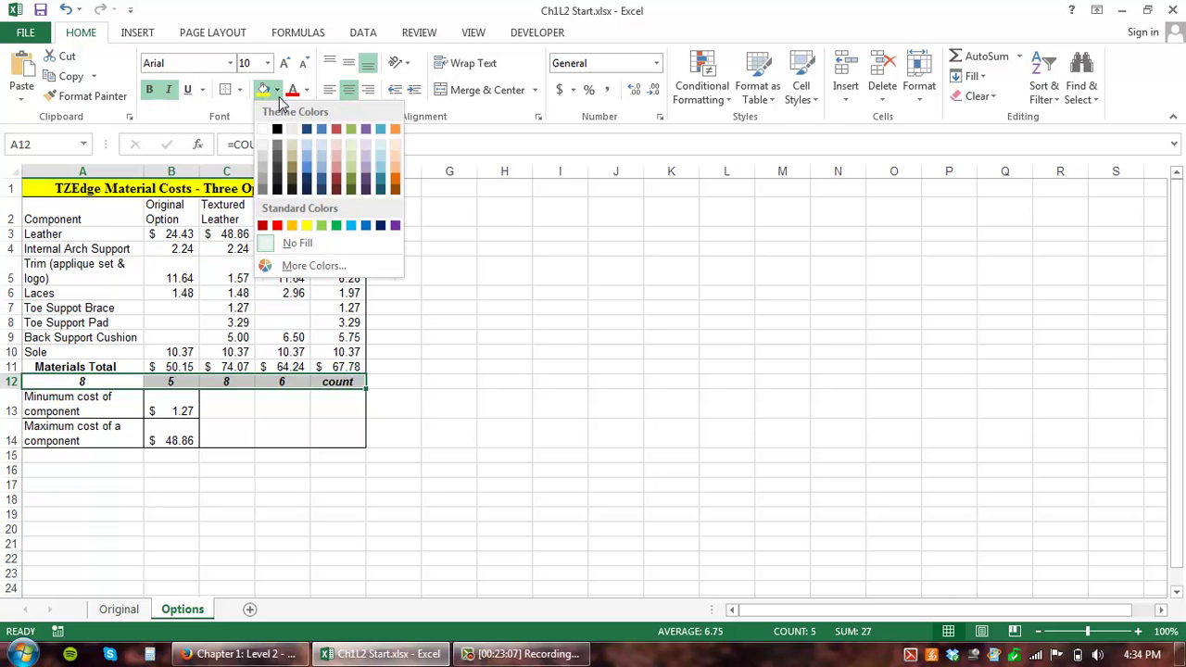
click(266, 146)
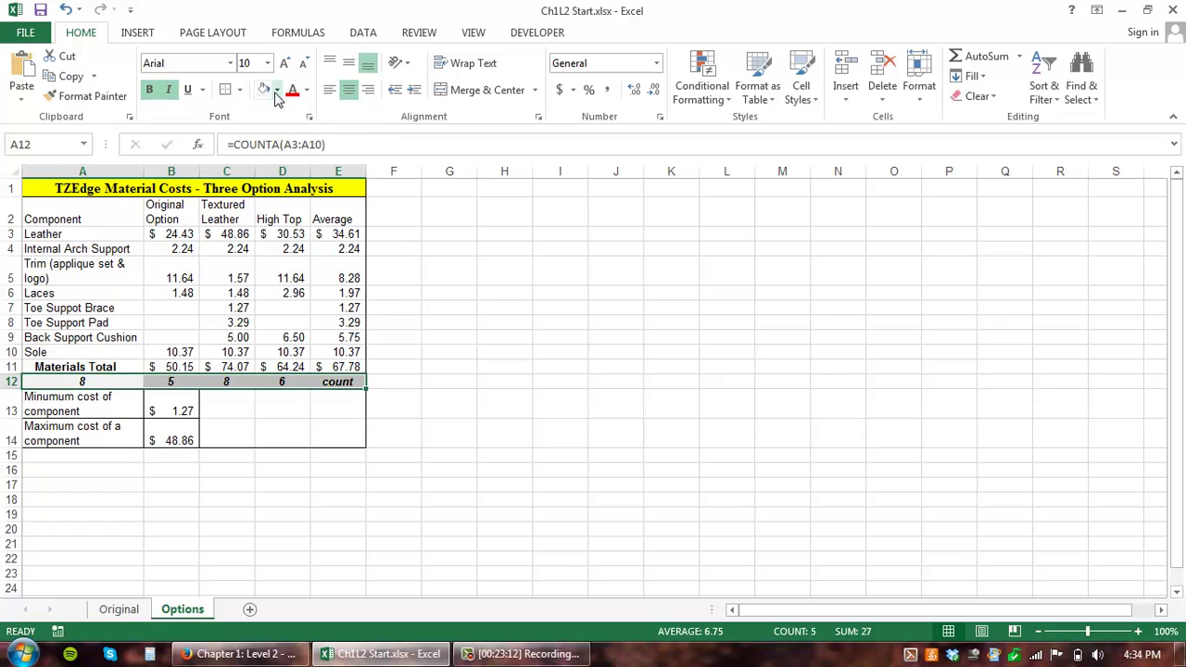
click(276, 90)
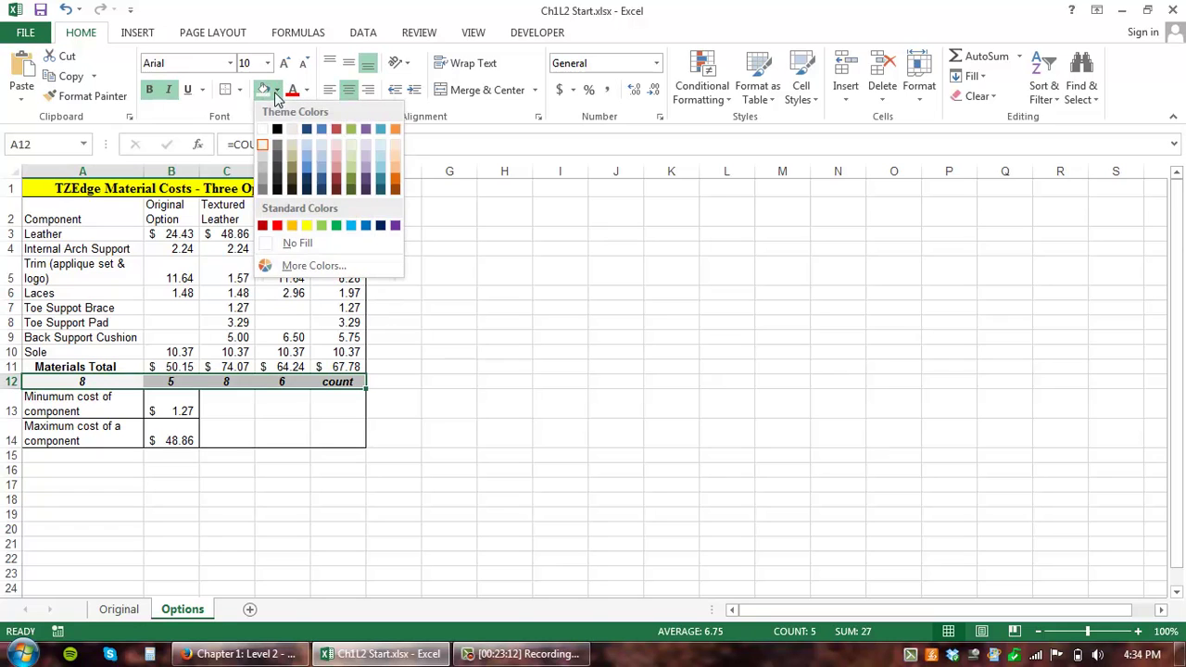
click(264, 169)
click(544, 394)
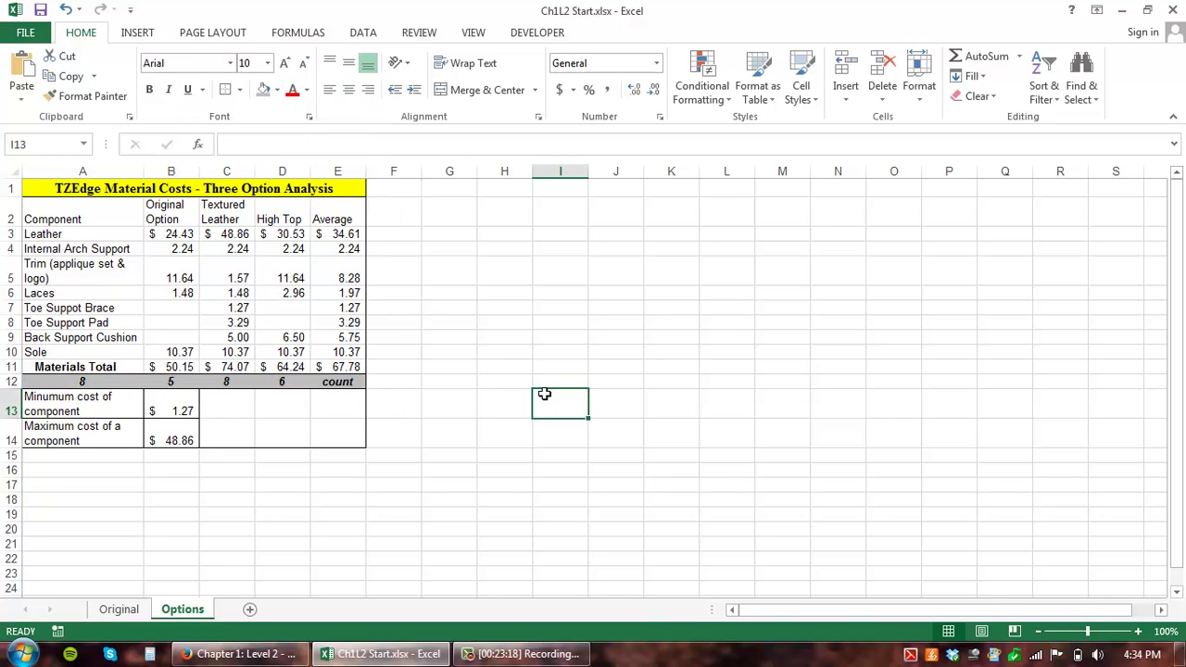